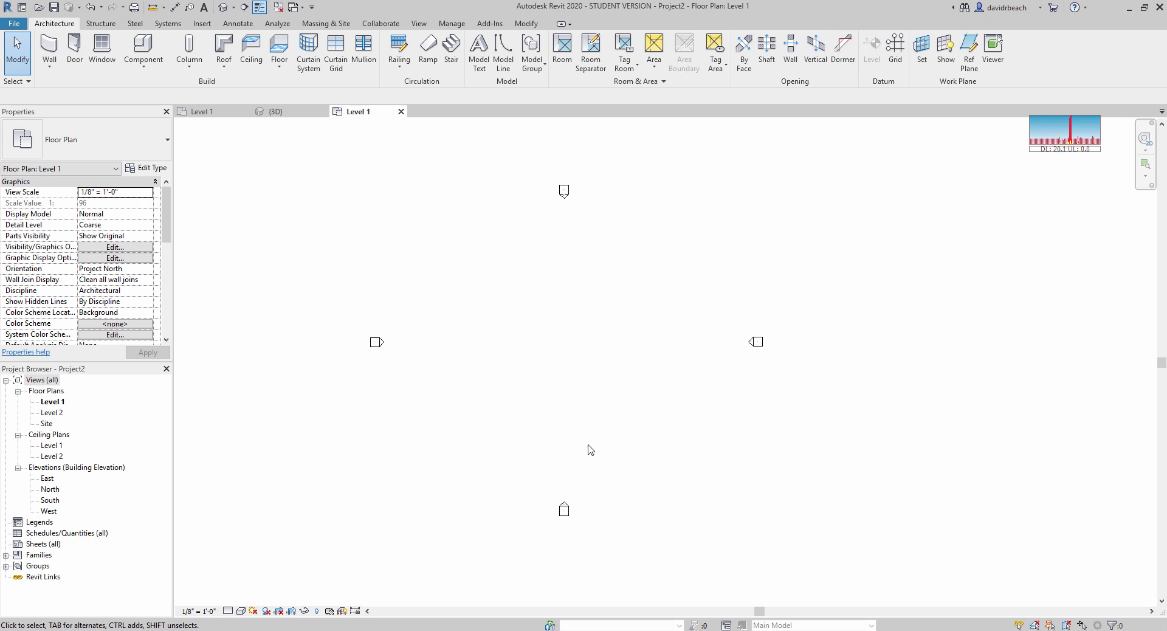
# Pan and zoom the empty Level 1 plan to re-centre the drawing area.
pyautogui.moveTo(576, 387); pyautogui.dragTo(717, 420, button='middle')
pyautogui.scroll(1, 618, 407)
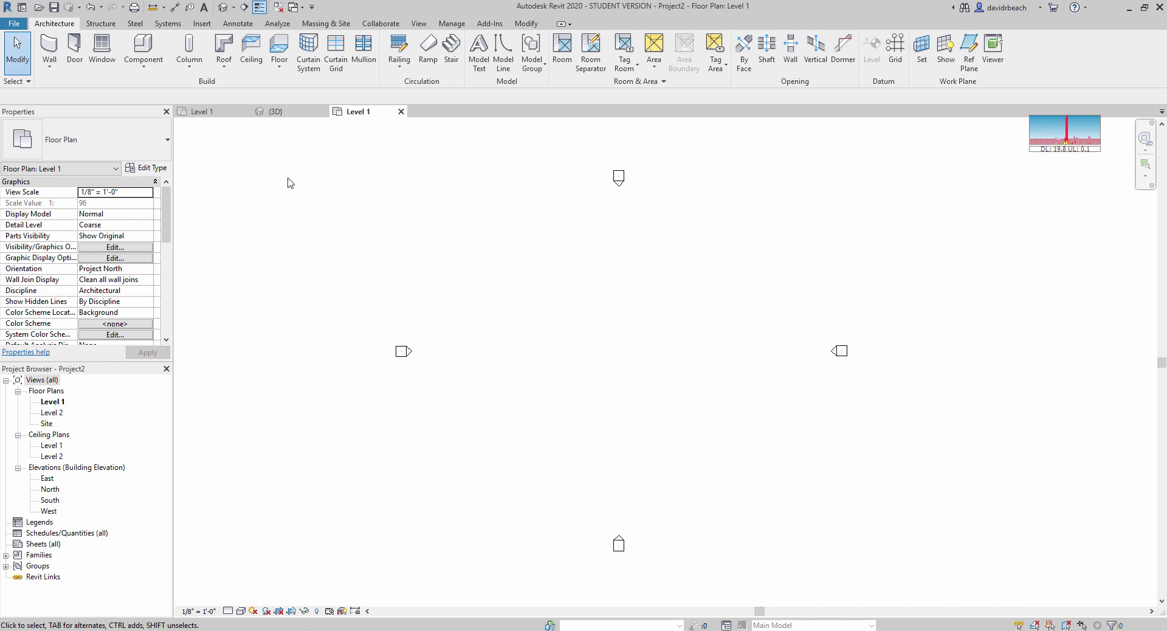
# Draw Curtain Wall 1 walls on Level 1, one vertical and one horizontal, meeting in an L.
pyautogui.click(51, 54)
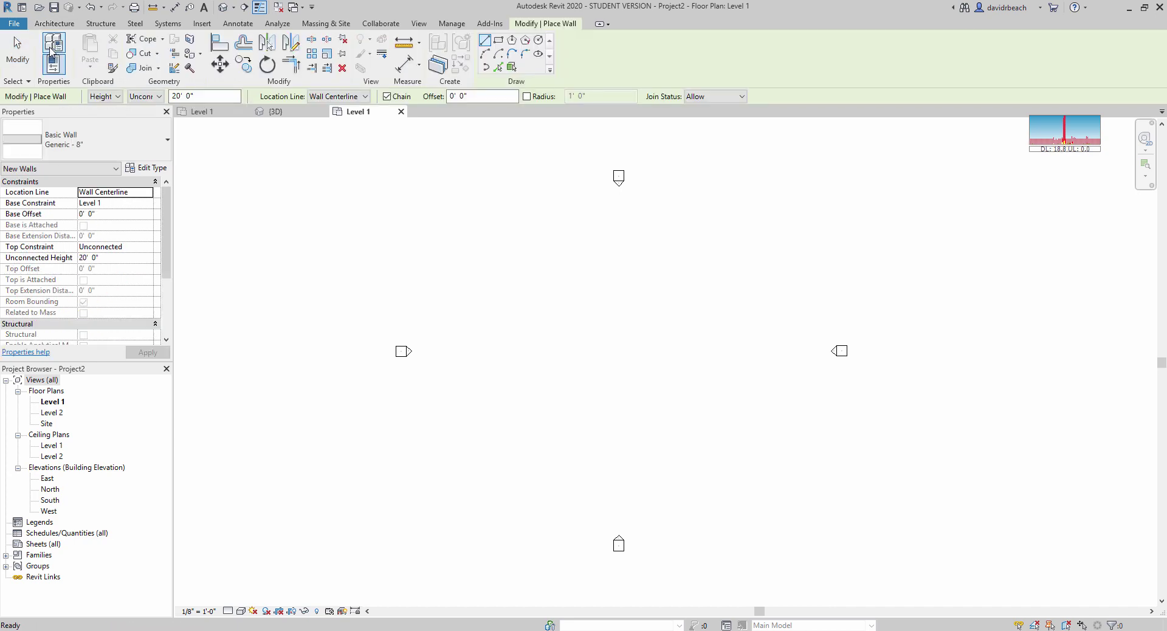
pyautogui.click(111, 146)
pyautogui.scroll(-3, 73, 304)
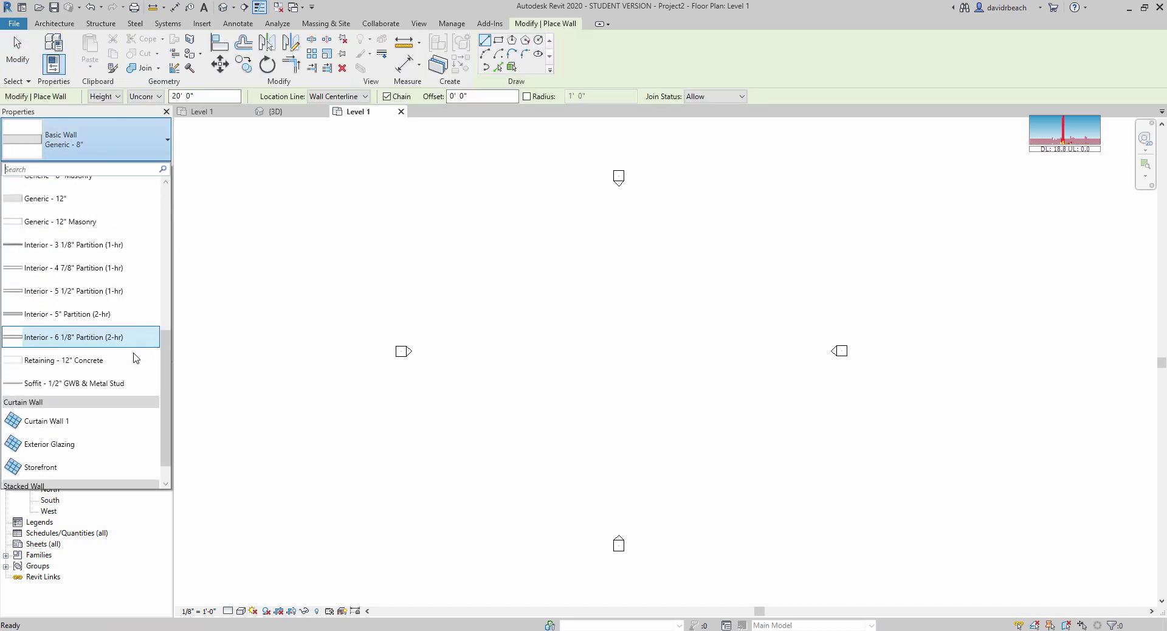
pyautogui.click(85, 423)
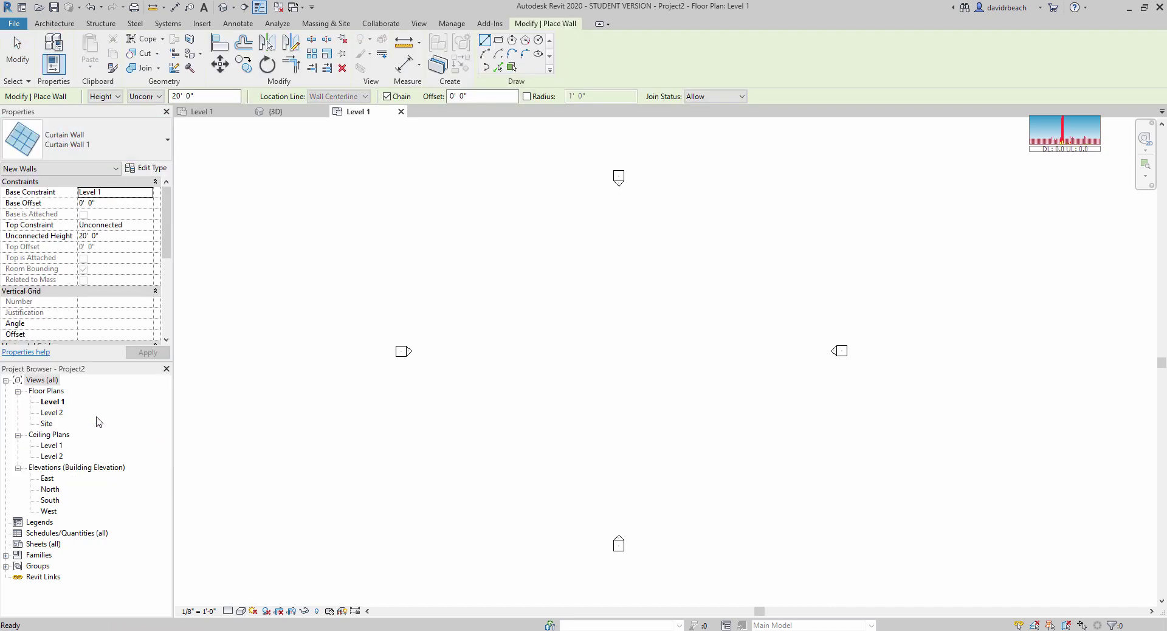
pyautogui.click(517, 433)
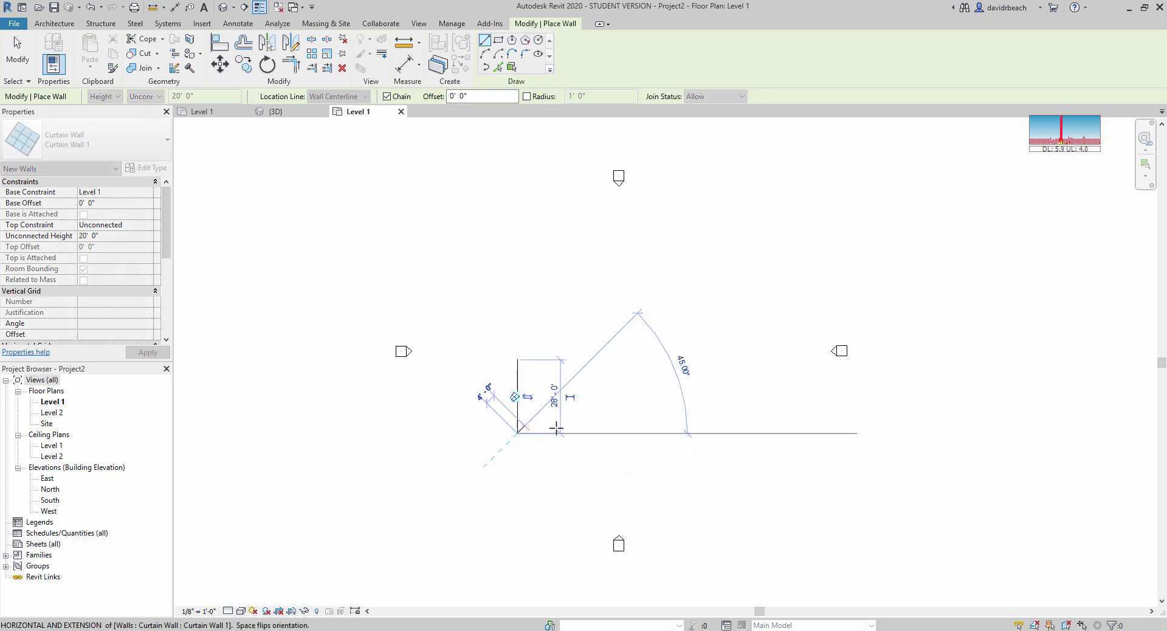
pyautogui.click(685, 433)
pyautogui.press('Escape')
pyautogui.press('Escape')
pyautogui.moveTo(617, 376); pyautogui.dragTo(617, 369, button='middle')
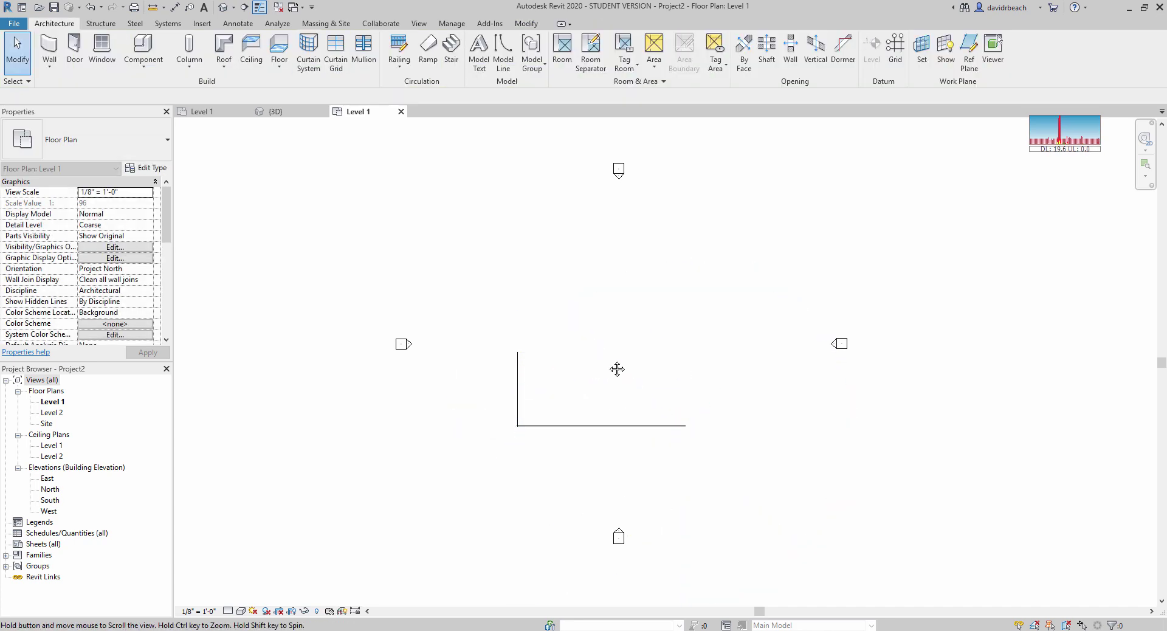
pyautogui.scroll(5, 608, 365)
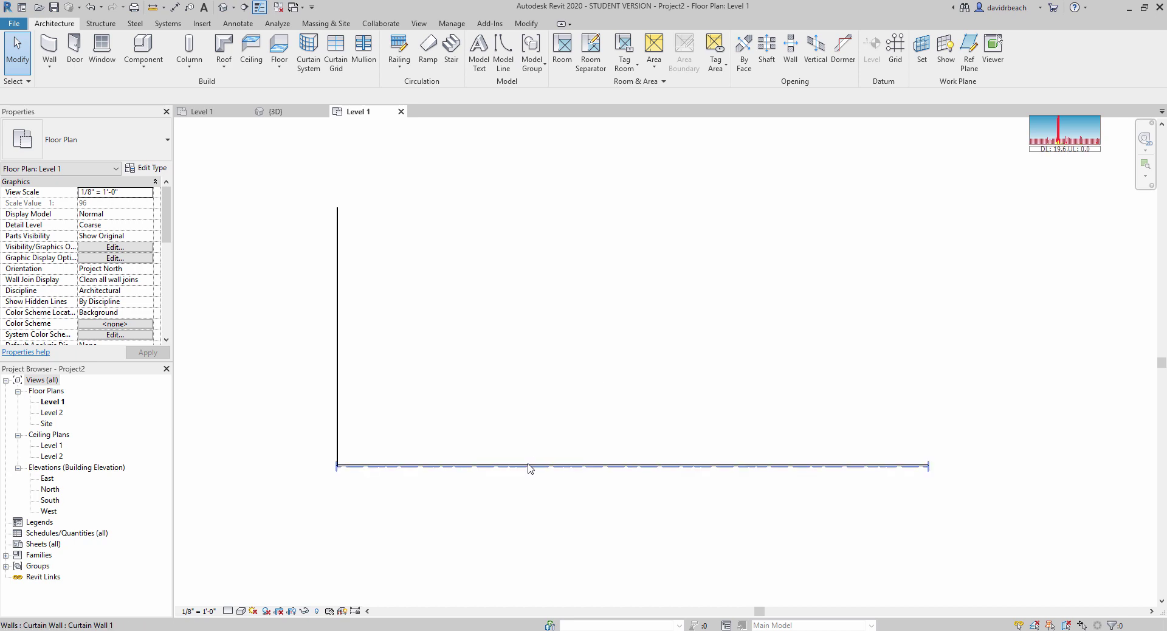
# Select the horizontal and vertical curtain walls in turn to see their temporary dimensions.
pyautogui.click(529, 467)
pyautogui.moveTo(599, 456); pyautogui.dragTo(722, 448, button='middle')
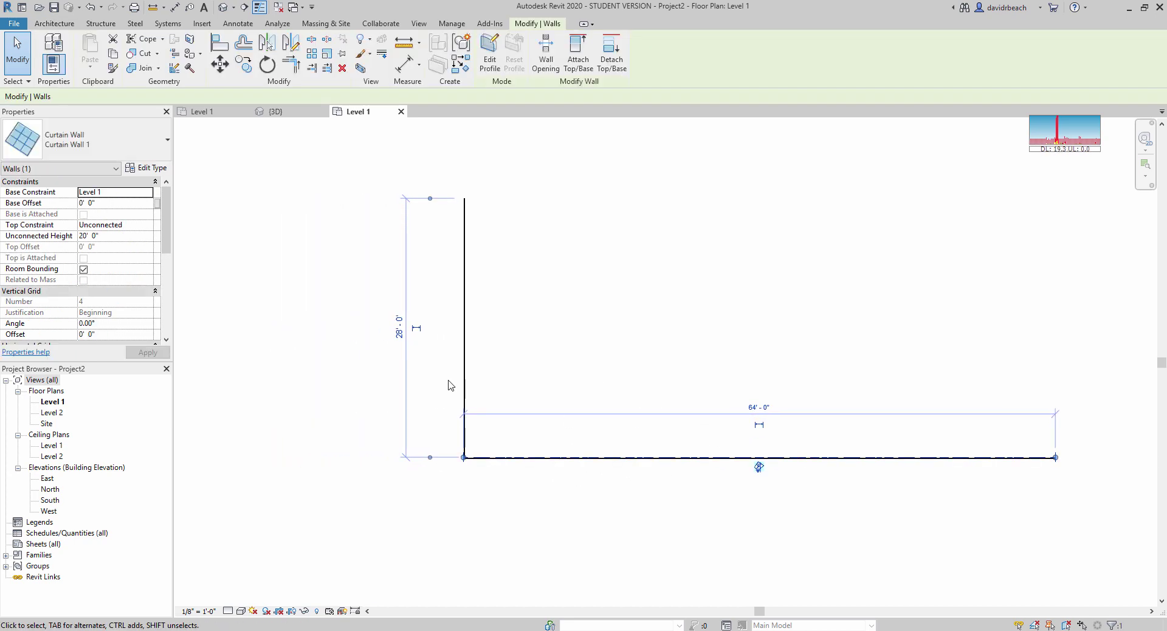
pyautogui.press('Escape')
pyautogui.click(464, 328)
pyautogui.click(525, 471)
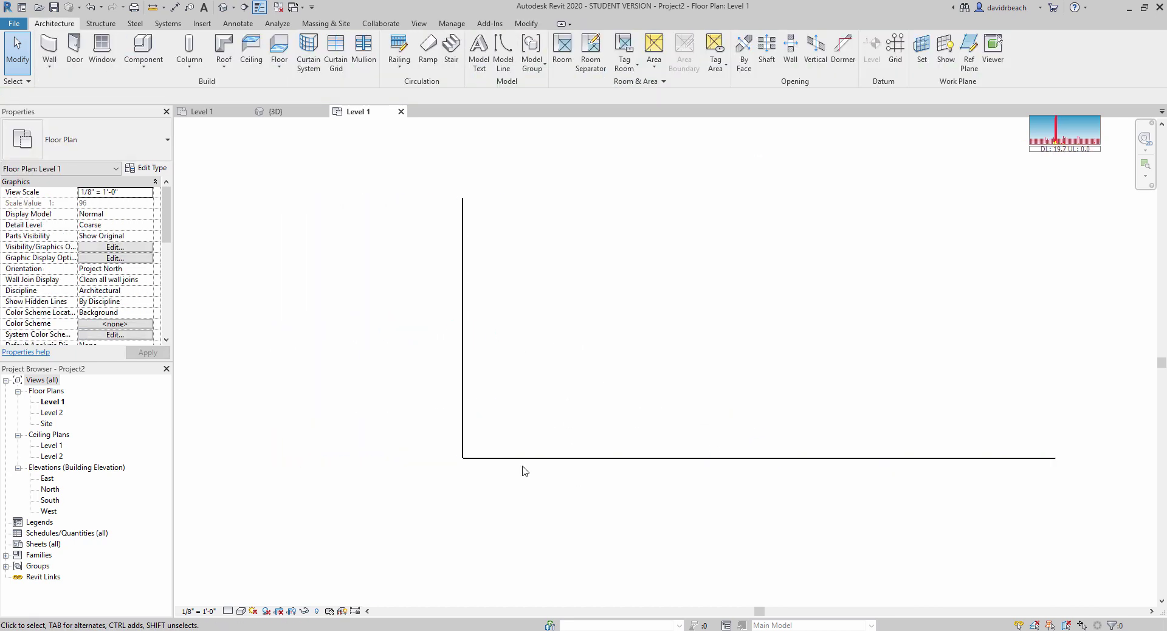
pyautogui.scroll(3, 472, 405)
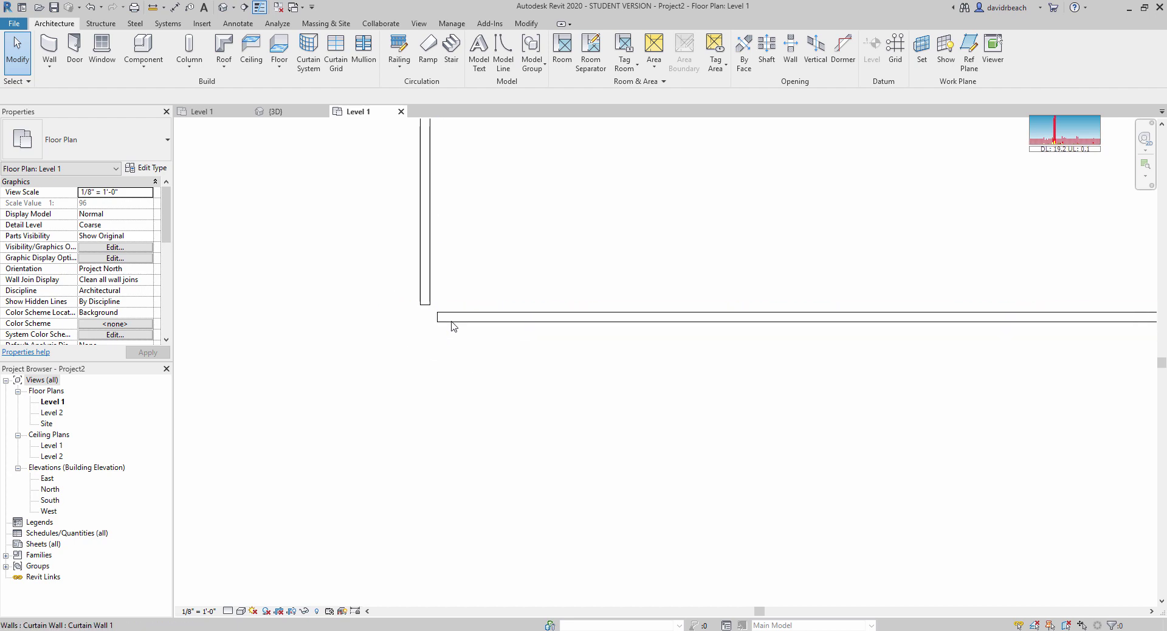
pyautogui.scroll(-5, 420, 367)
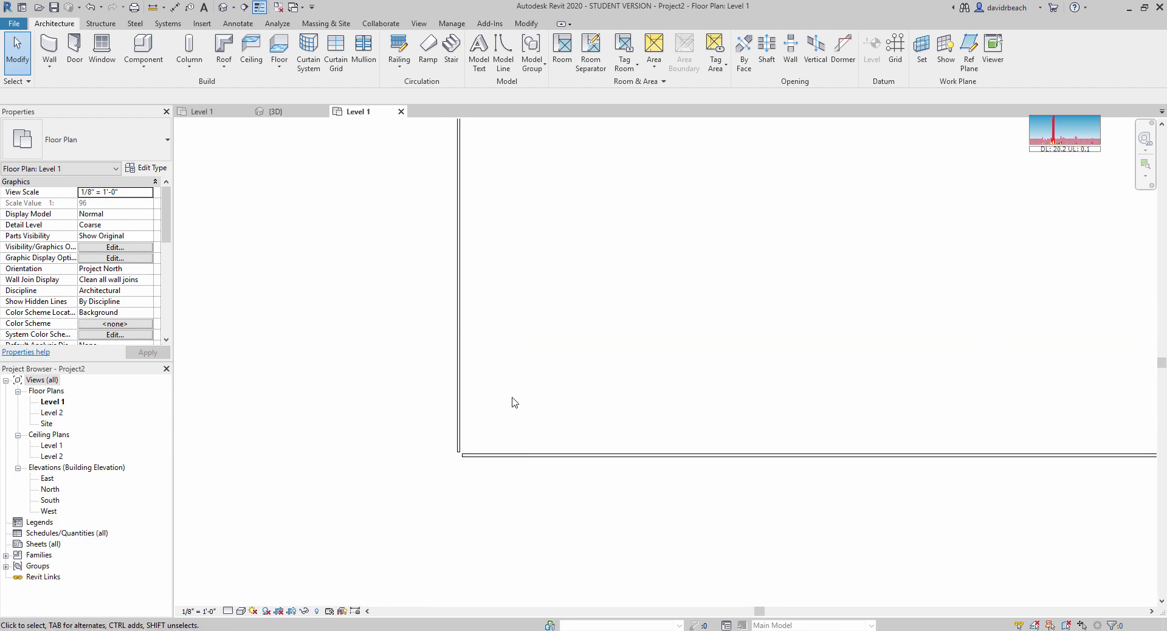
pyautogui.scroll(1, 499, 425)
# Confirm the two wall lengths read 28'-0" and 64'-0" by reselecting each wall.
pyautogui.click(465, 485)
pyautogui.scroll(-1, 633, 500)
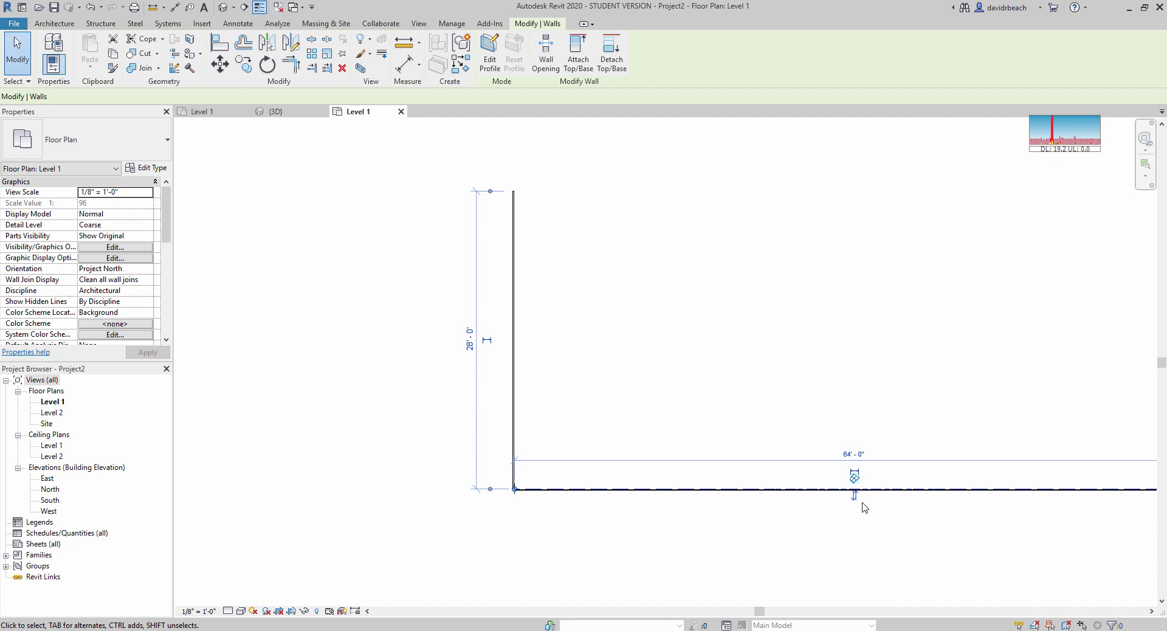
pyautogui.click(514, 389)
pyautogui.scroll(1, 513, 489)
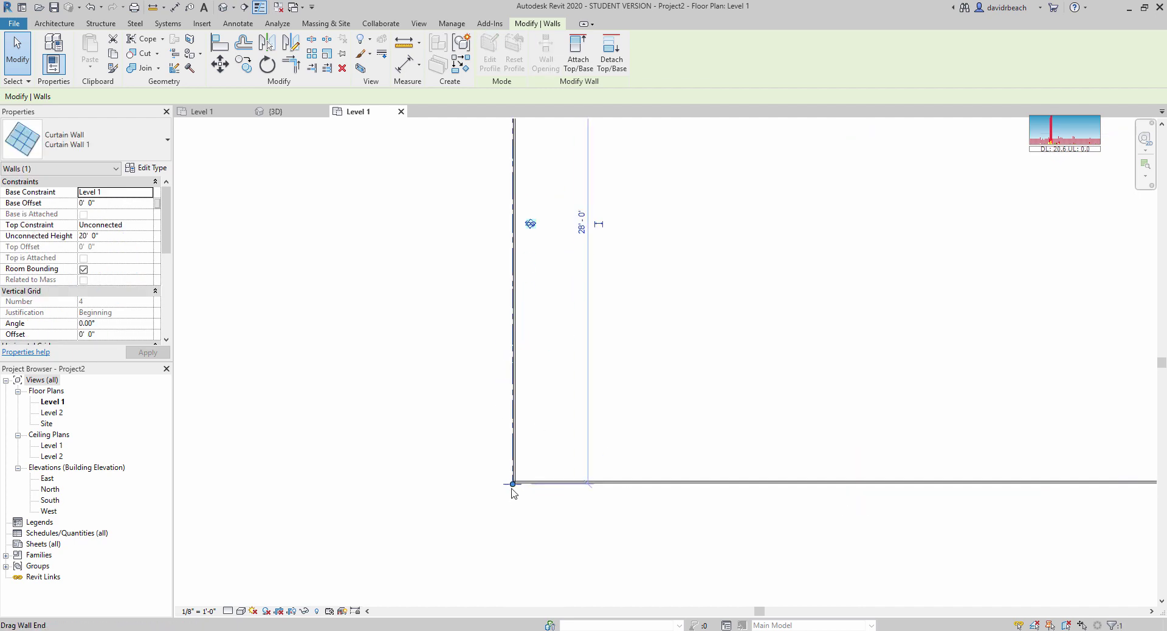
pyautogui.click(513, 498)
pyautogui.scroll(1, 523, 477)
pyautogui.scroll(-2, 566, 485)
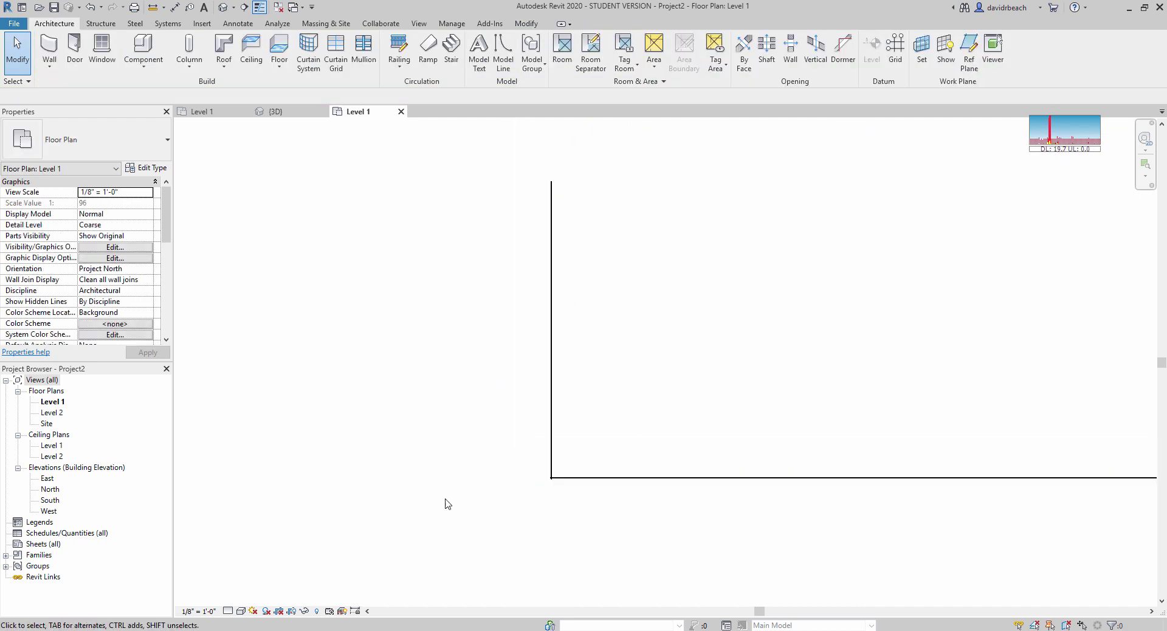
pyautogui.scroll(-1, 595, 498)
pyautogui.scroll(-2, 628, 484)
pyautogui.click(693, 476)
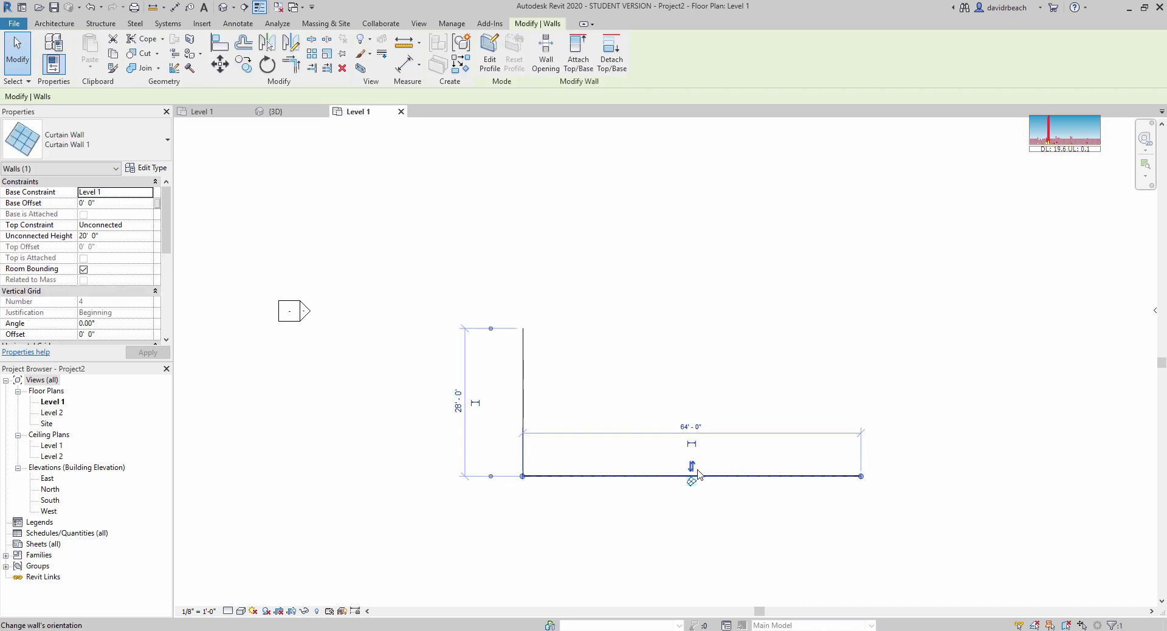
pyautogui.click(521, 432)
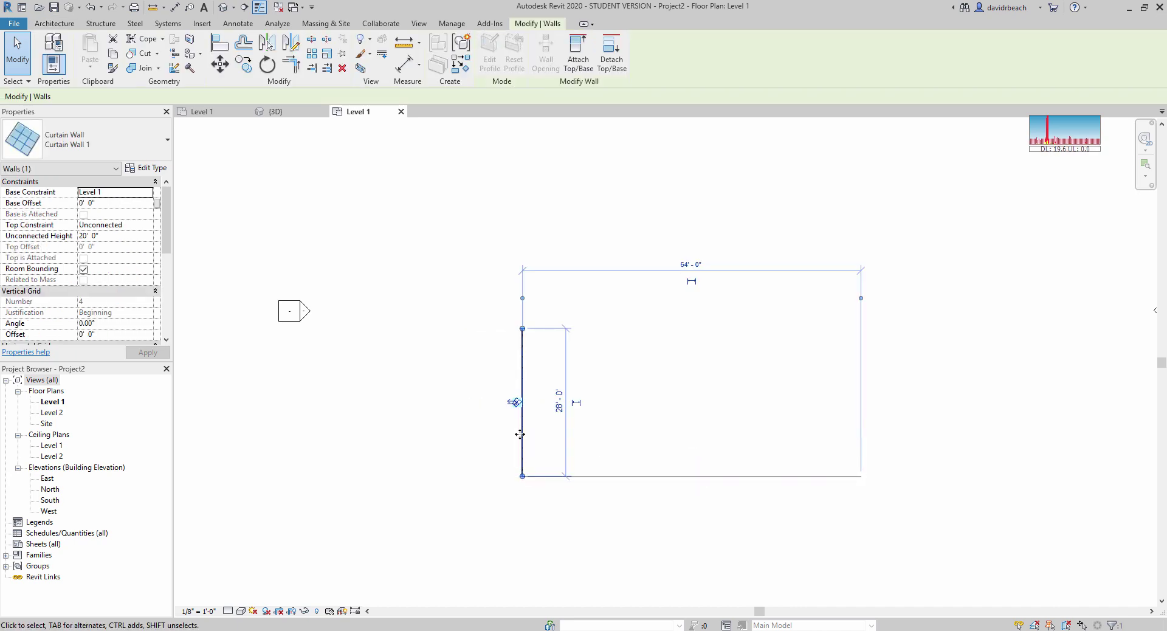
pyautogui.scroll(2, 519, 434)
pyautogui.click(550, 448)
pyautogui.scroll(1, 497, 439)
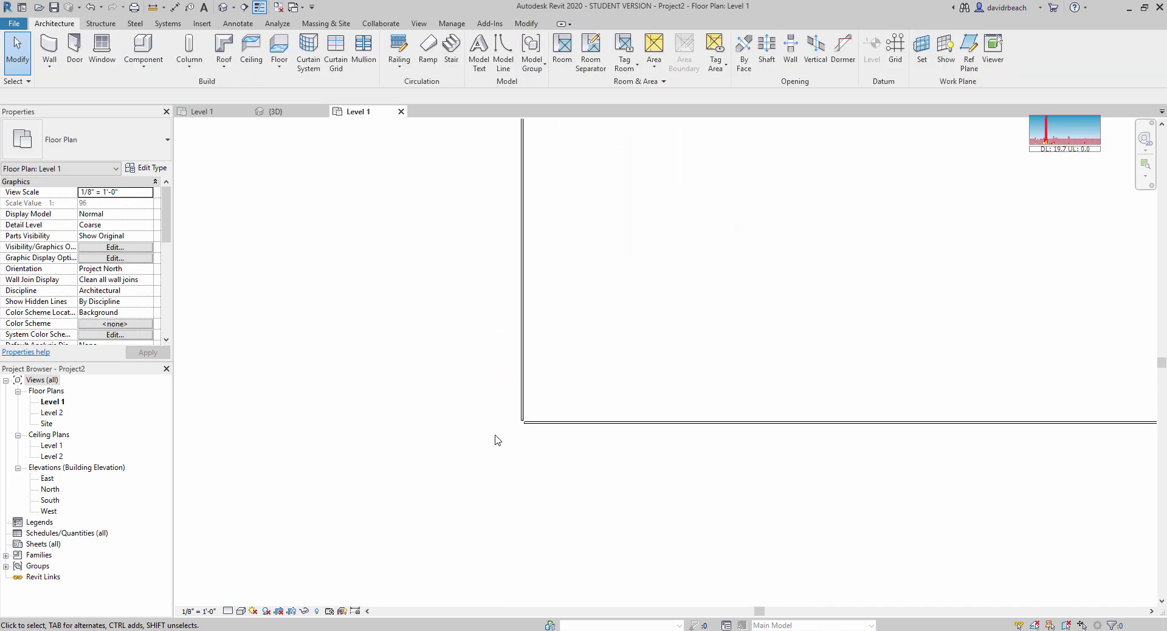
pyautogui.scroll(-1, 497, 440)
# Open the default 3D view and zoom in on the L-shaped curtain wall.
pyautogui.click(224, 8)
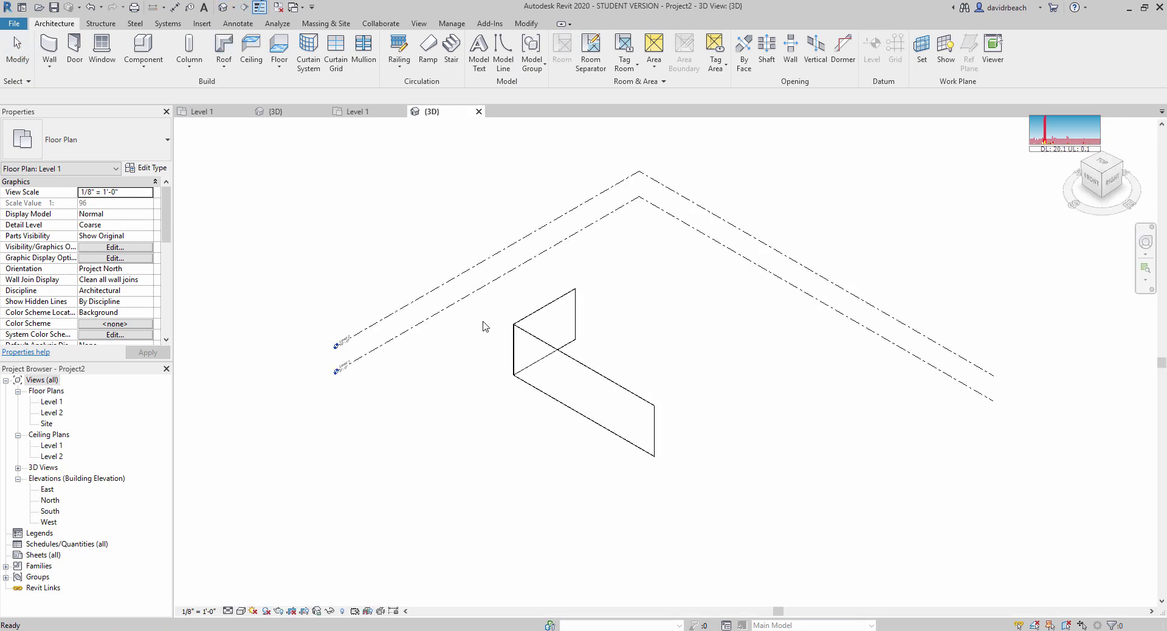
pyautogui.scroll(4, 669, 377)
pyautogui.scroll(3, 628, 373)
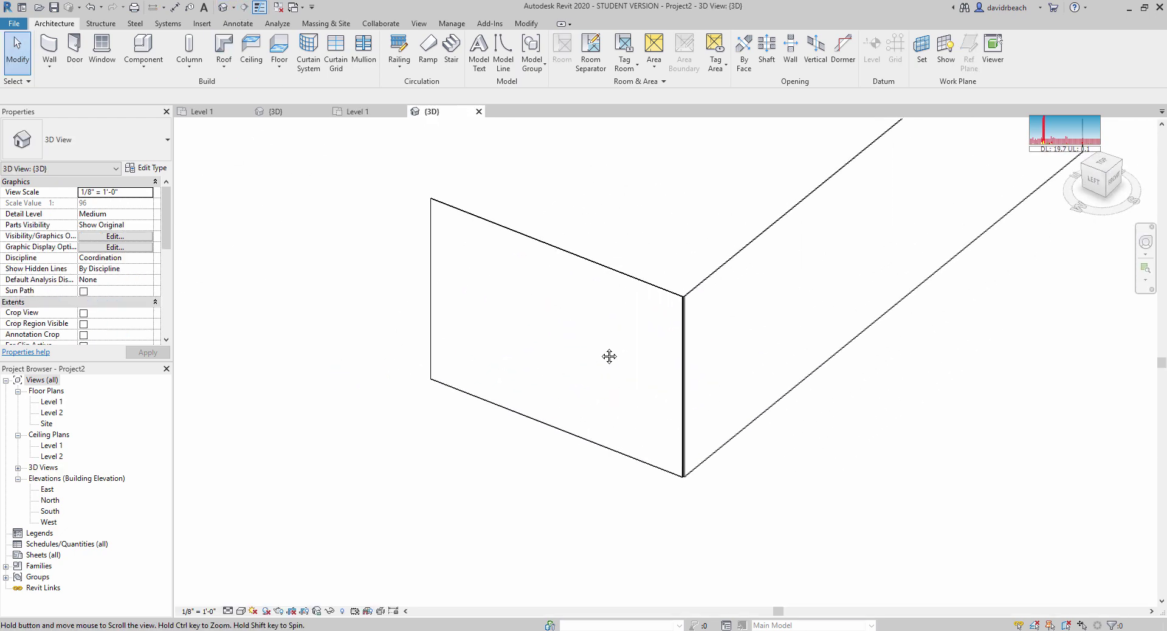
# Place four vertical curtain grid lines along the 28'-0" wall, making five panels.
pyautogui.click(338, 67)
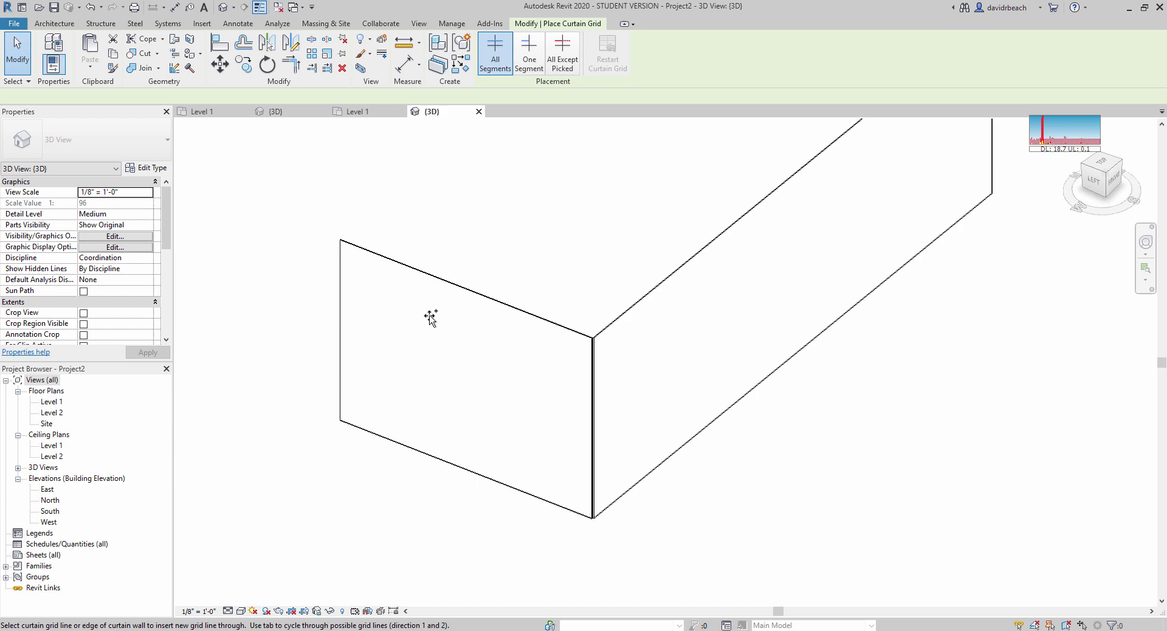
pyautogui.click(394, 439)
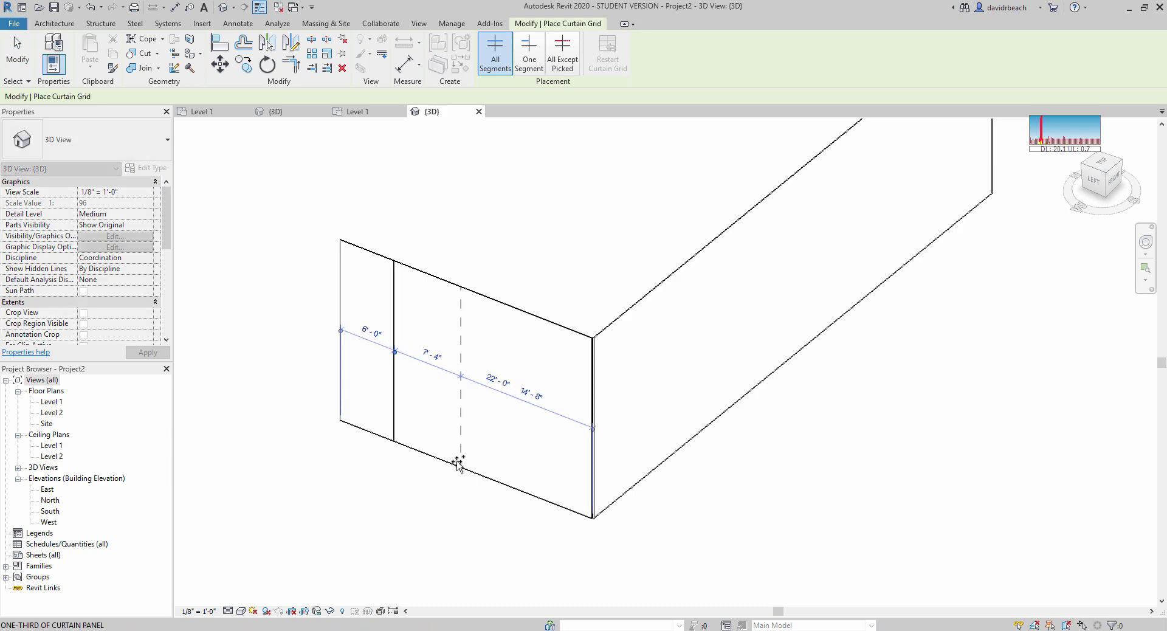
pyautogui.scroll(3, 460, 462)
pyautogui.scroll(-2, 468, 468)
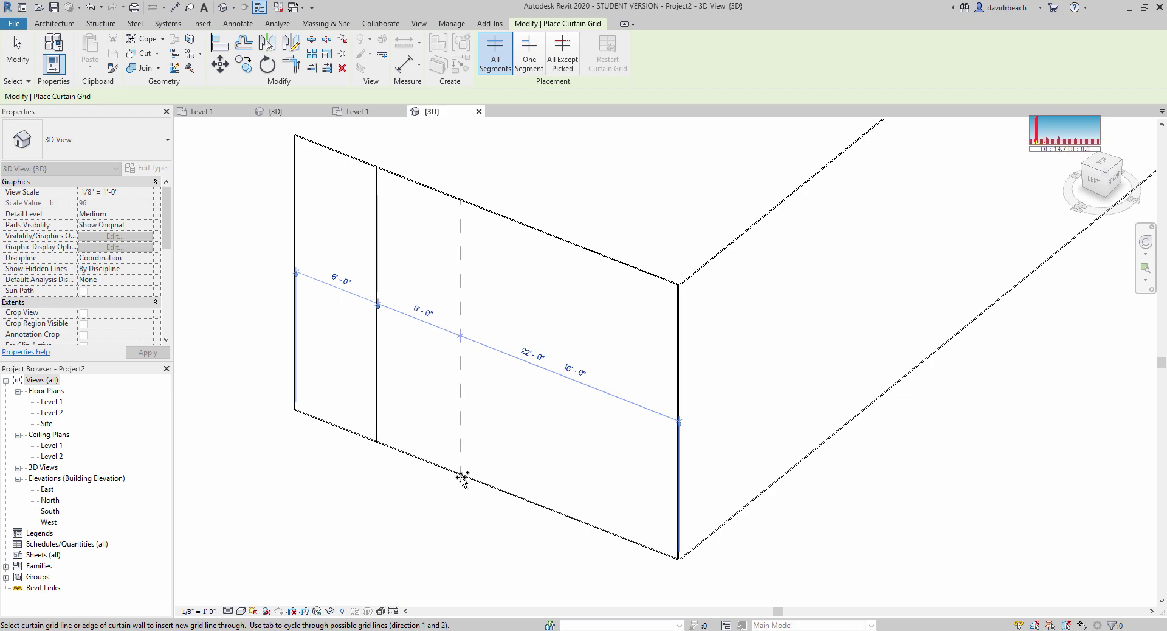
pyautogui.click(462, 478)
pyautogui.moveTo(533, 478); pyautogui.dragTo(507, 464, button='middle')
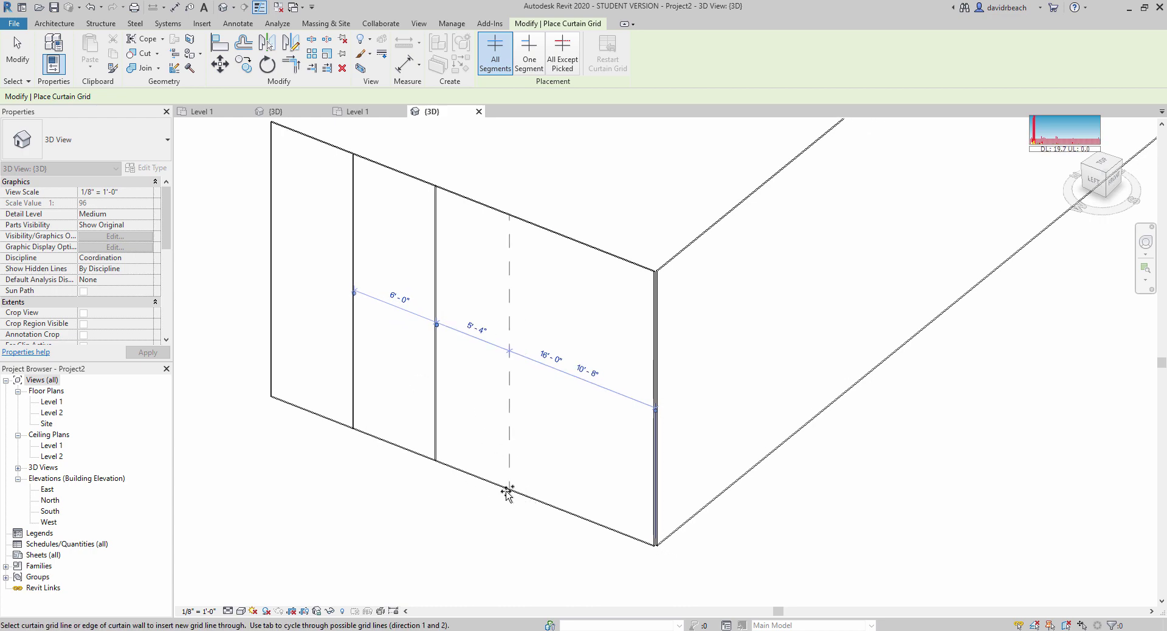
pyautogui.click(508, 488)
pyautogui.click(581, 517)
# Add three vertical grid lines along the 64'-0" wall.
pyautogui.scroll(-3, 510, 498)
pyautogui.moveTo(510, 499); pyautogui.dragTo(461, 494, button='middle')
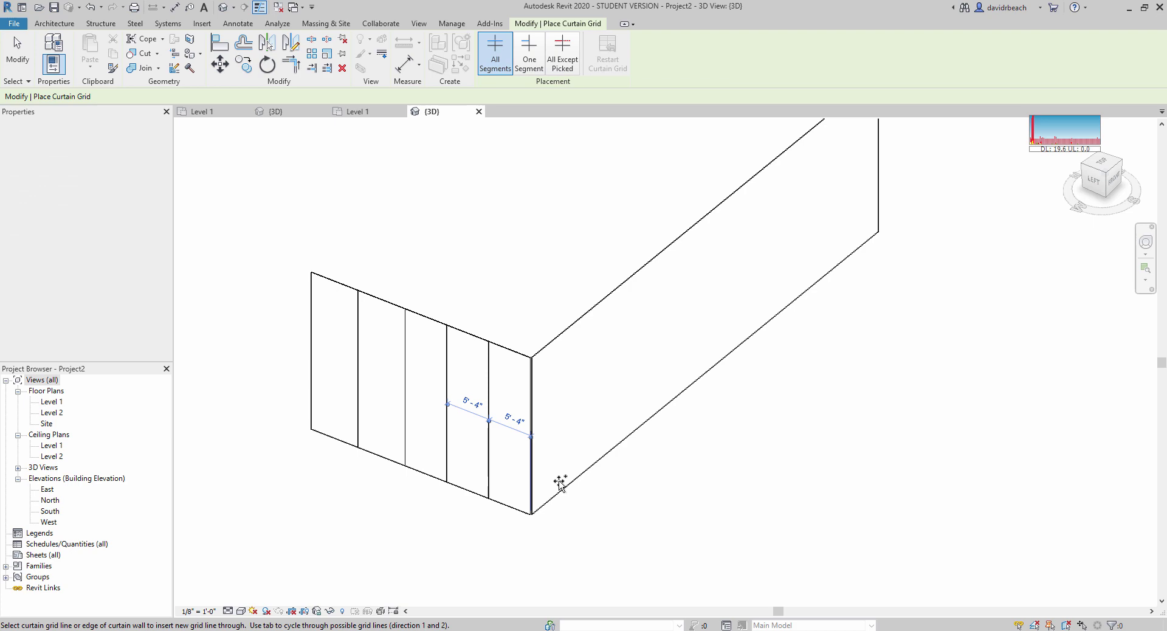
pyautogui.click(577, 481)
pyautogui.click(669, 405)
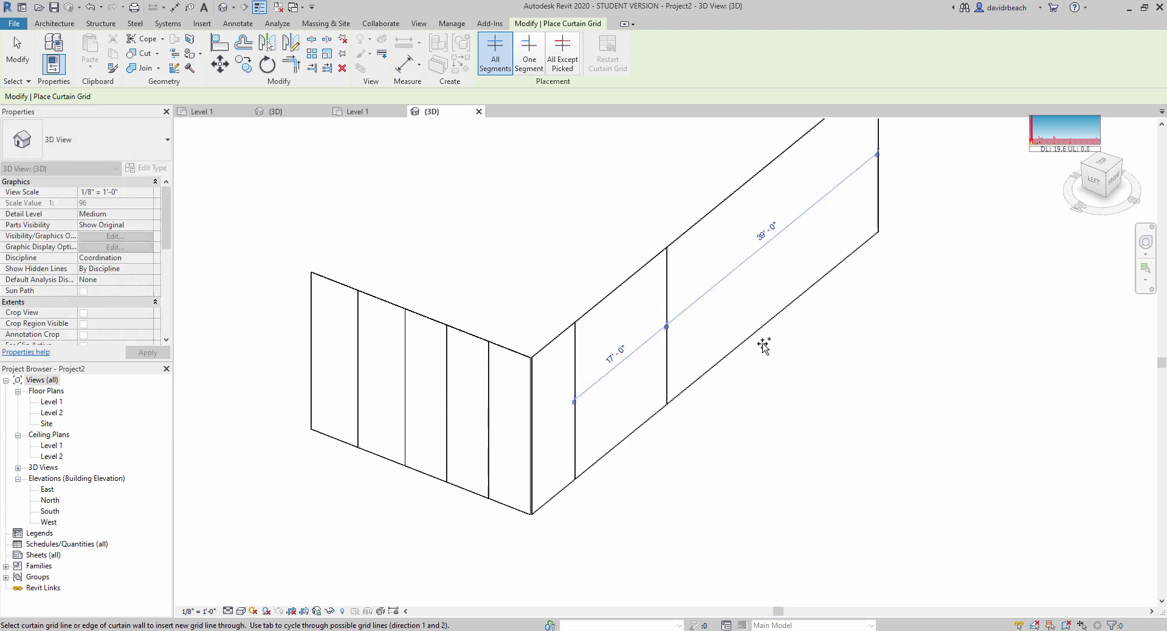
pyautogui.click(754, 344)
# Place a horizontal curtain grid line across the long wall at about two-thirds height.
pyautogui.scroll(5, 326, 411)
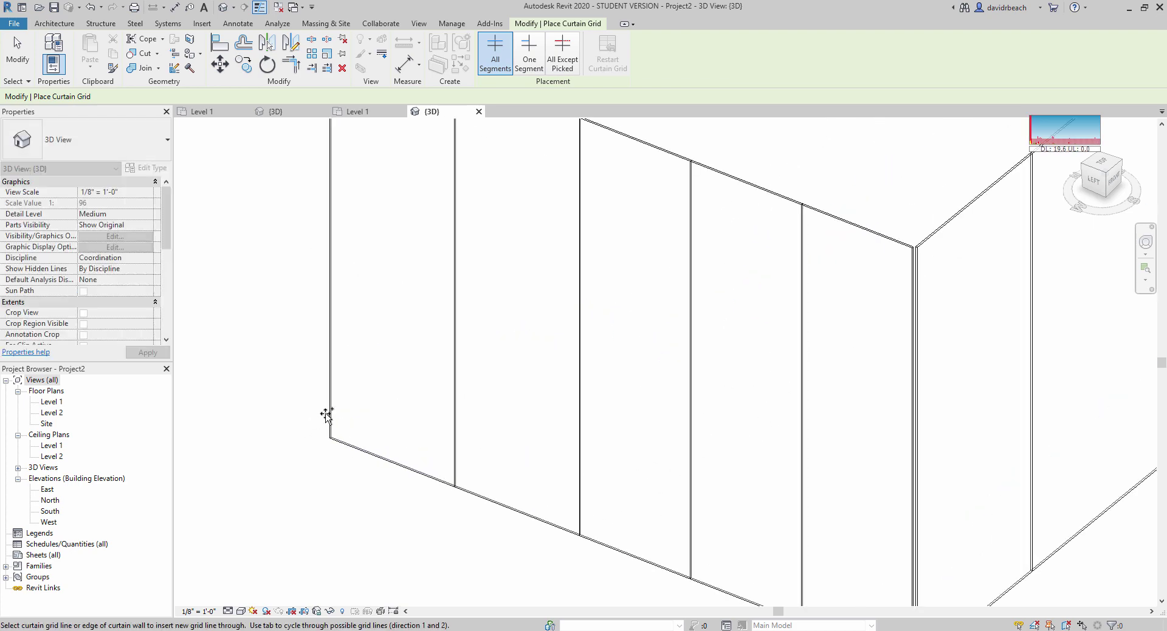
pyautogui.click(327, 411)
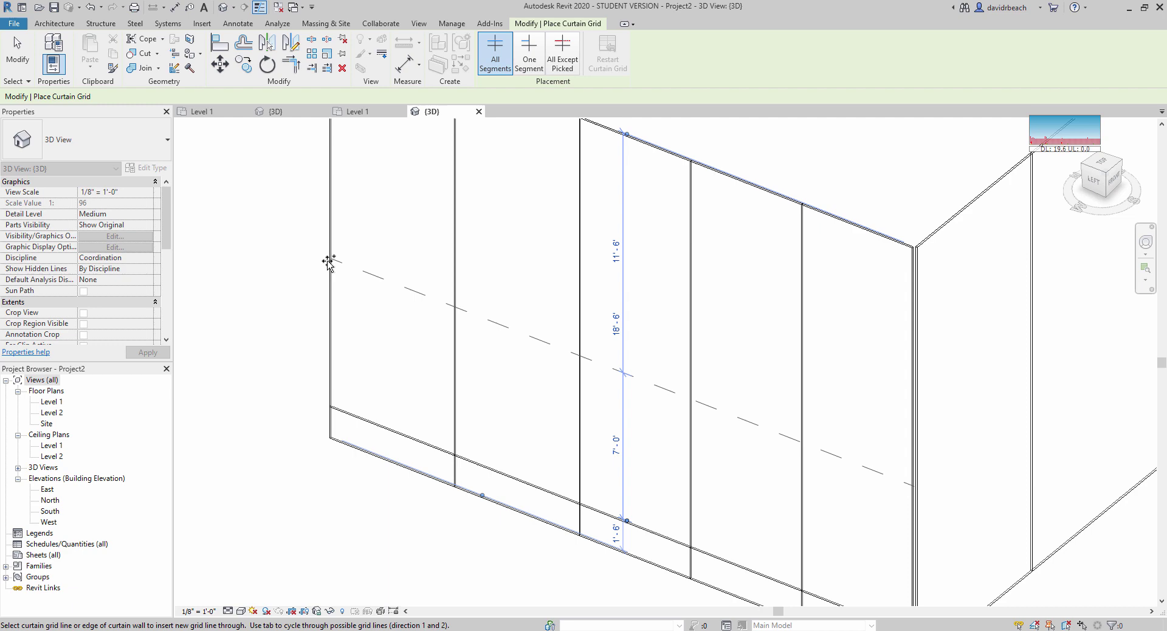
pyautogui.scroll(2, 332, 273)
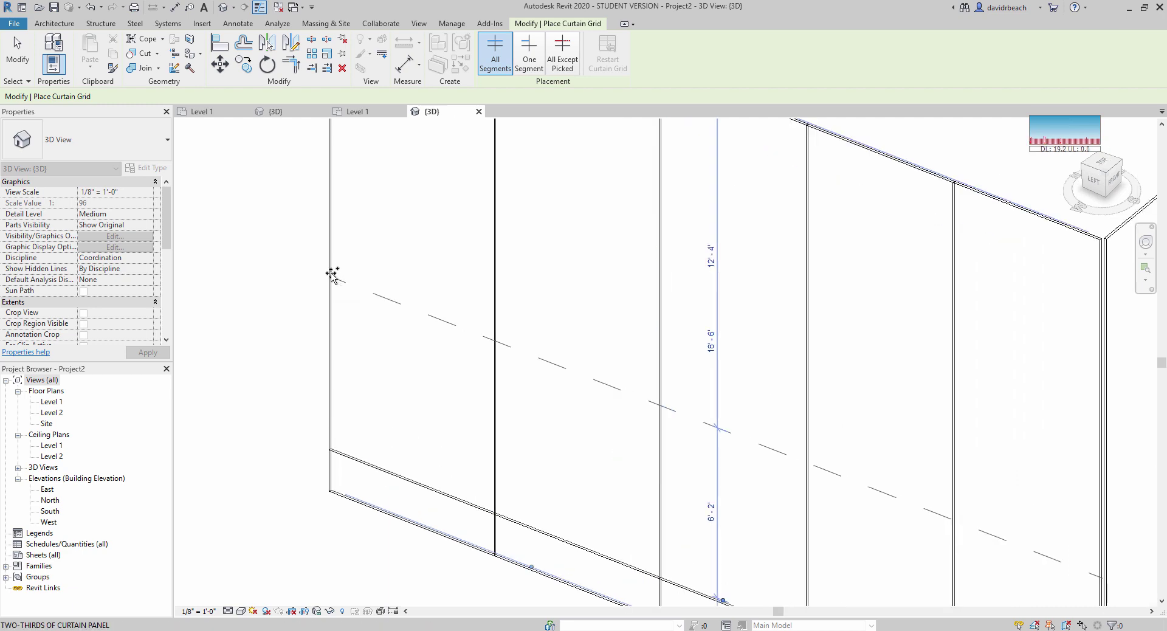
pyautogui.click(334, 275)
pyautogui.scroll(-2, 357, 281)
pyautogui.scroll(2, 330, 255)
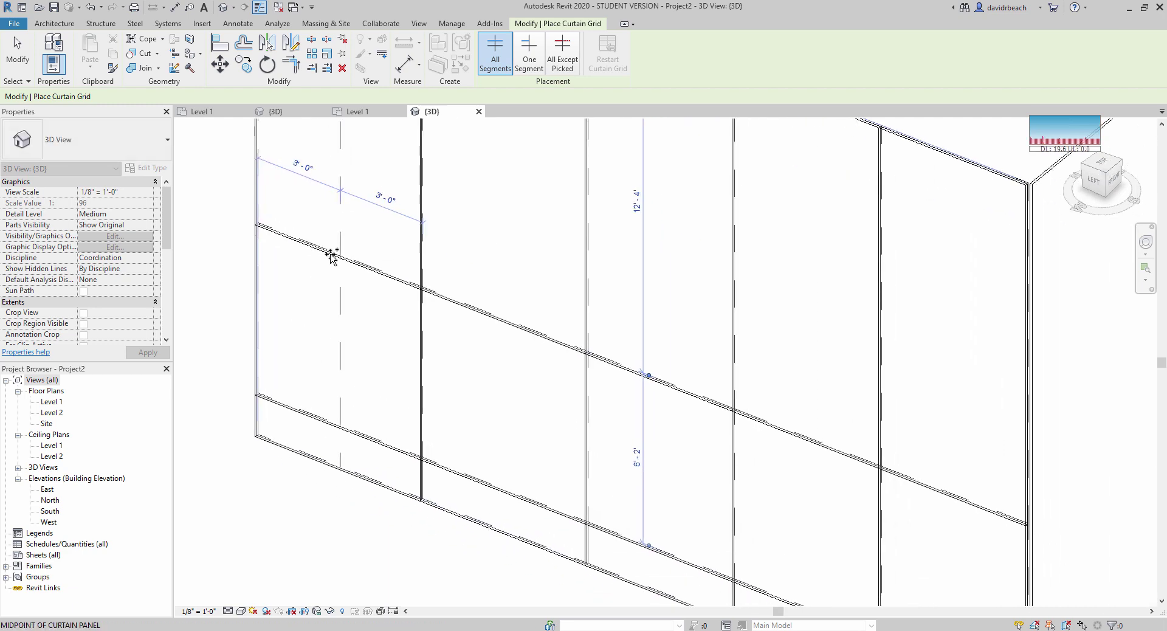
pyautogui.press('Escape')
# Move the new horizontal grid line to 6'-6" above the lower line.
pyautogui.click(606, 366)
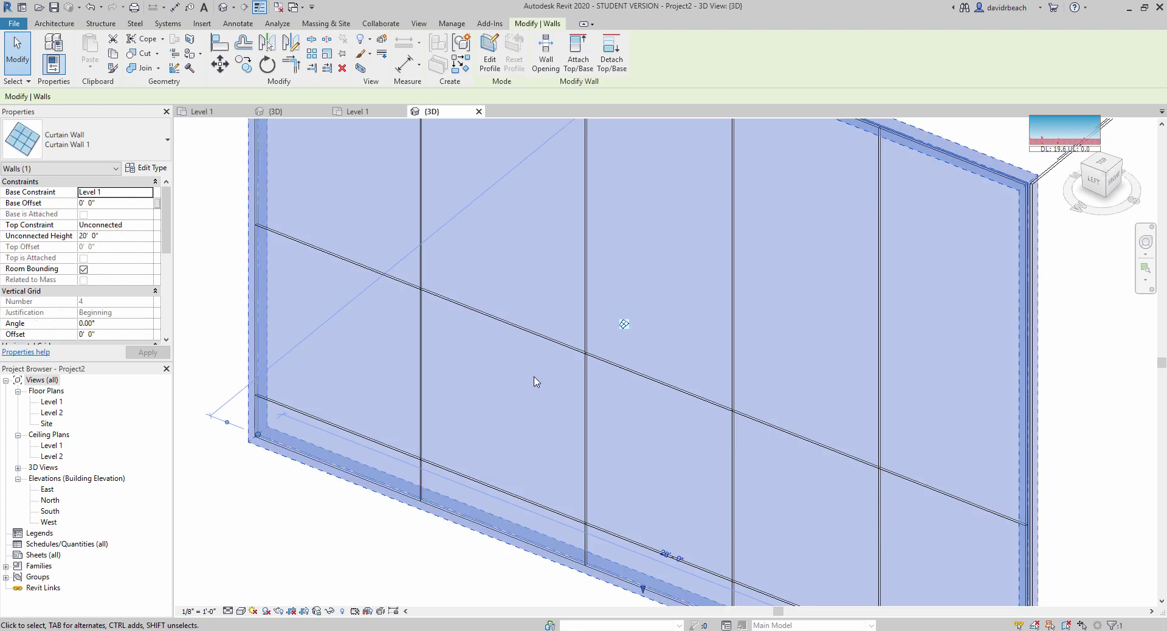
pyautogui.press('Escape')
pyautogui.click(464, 307)
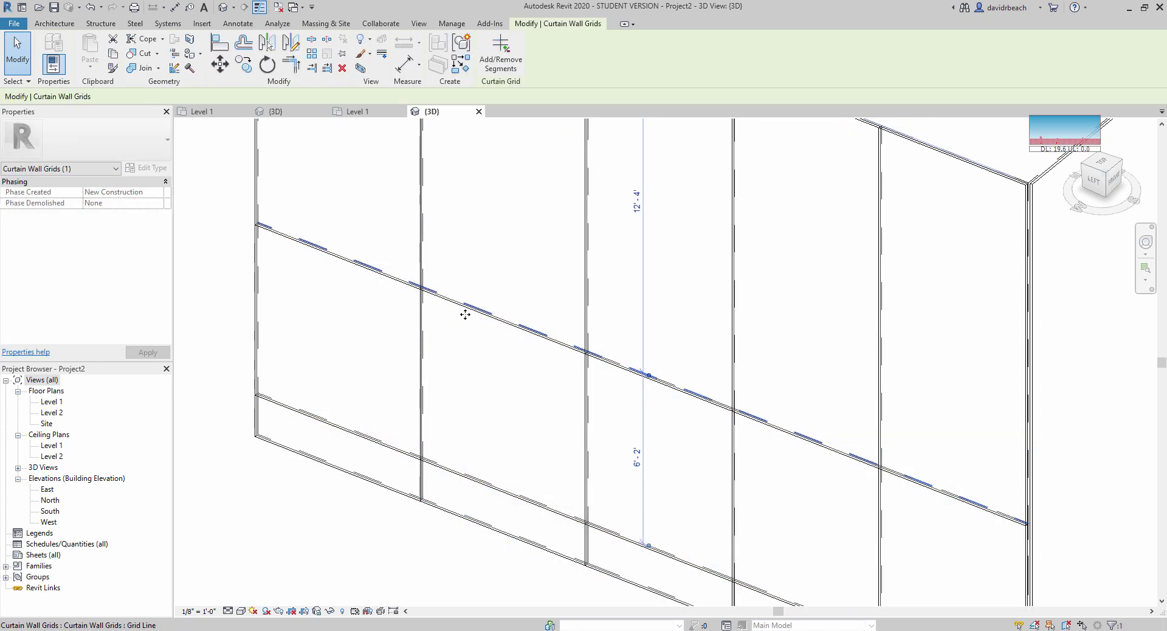
pyautogui.moveTo(548, 389); pyautogui.dragTo(531, 373, button='middle')
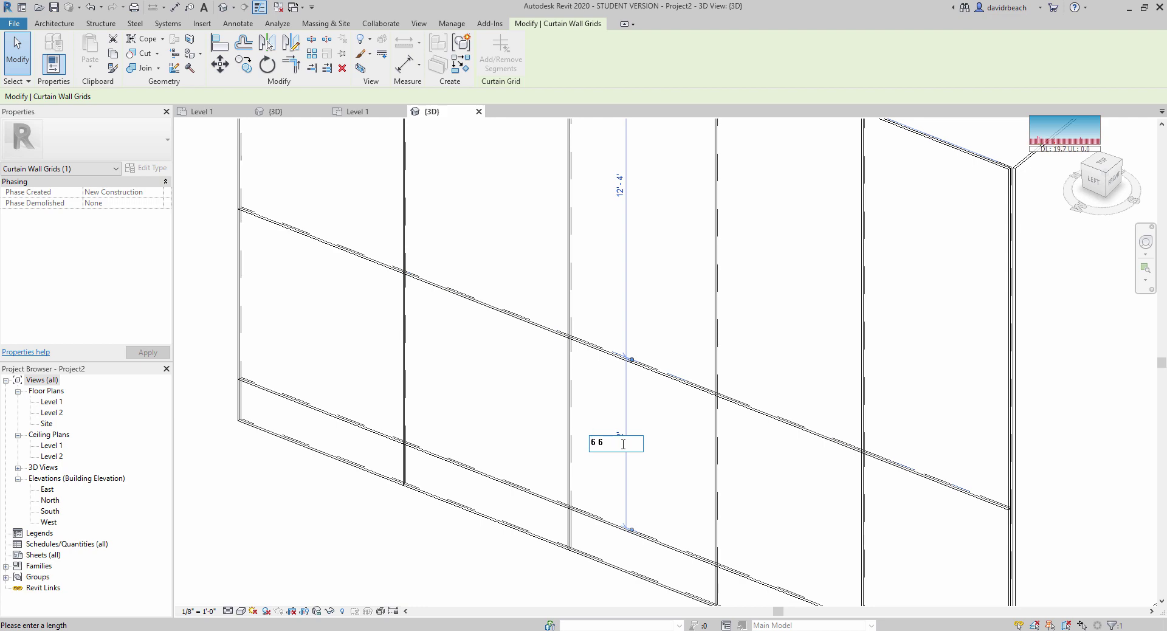
pyautogui.press('Return')
pyautogui.press('Escape')
pyautogui.scroll(3, 404, 507)
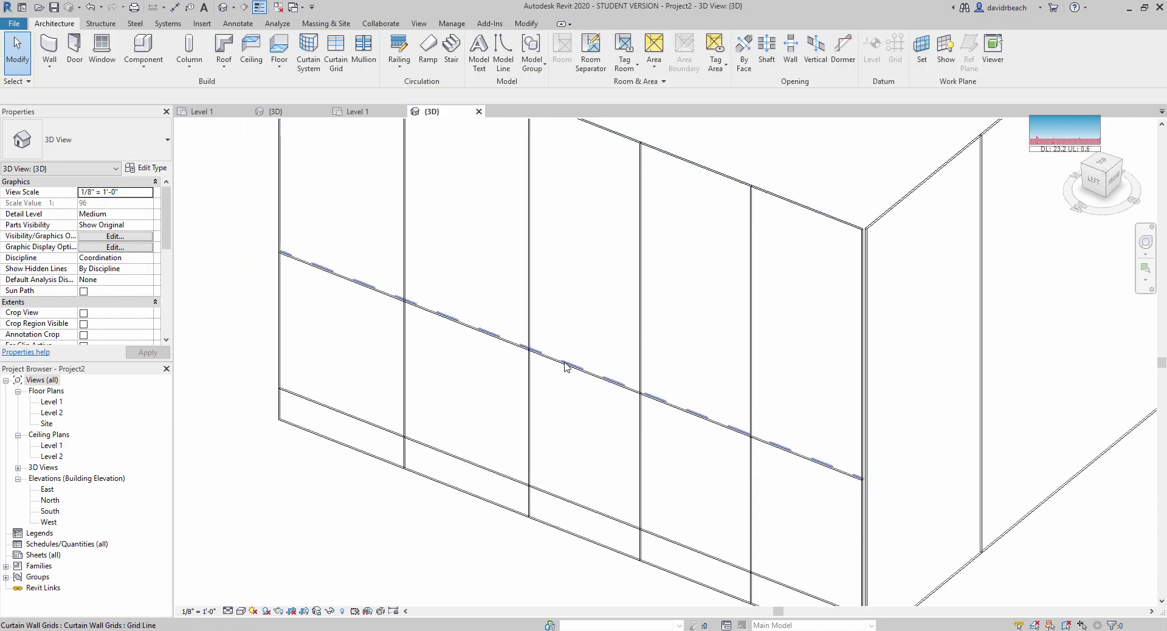
pyautogui.moveTo(568, 373); pyautogui.dragTo(546, 355, button='middle')
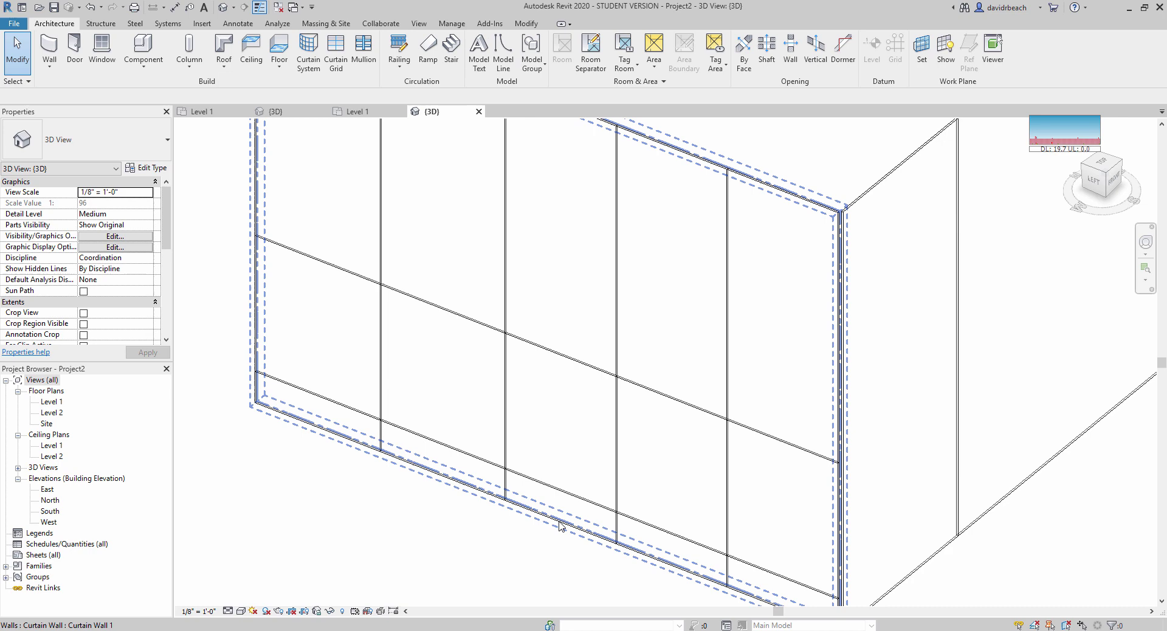
pyautogui.scroll(-4, 560, 526)
# Add a lower and a higher horizontal grid line to the 28'-0" wall.
pyautogui.click(530, 456)
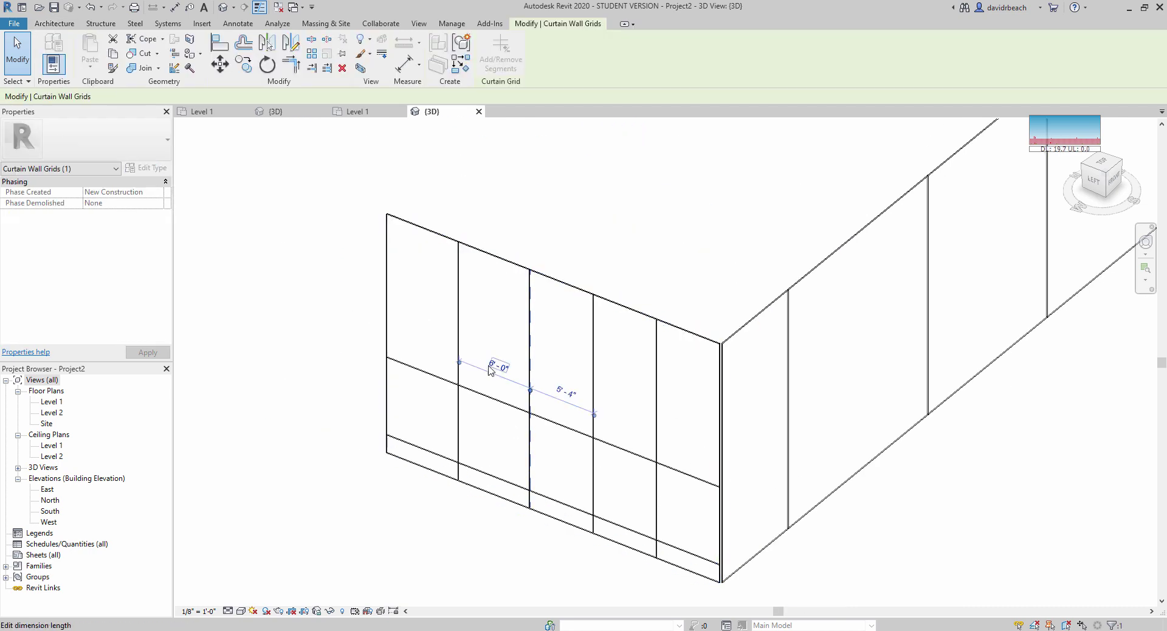
pyautogui.click(384, 498)
pyautogui.moveTo(335, 408); pyautogui.dragTo(344, 403, button='middle')
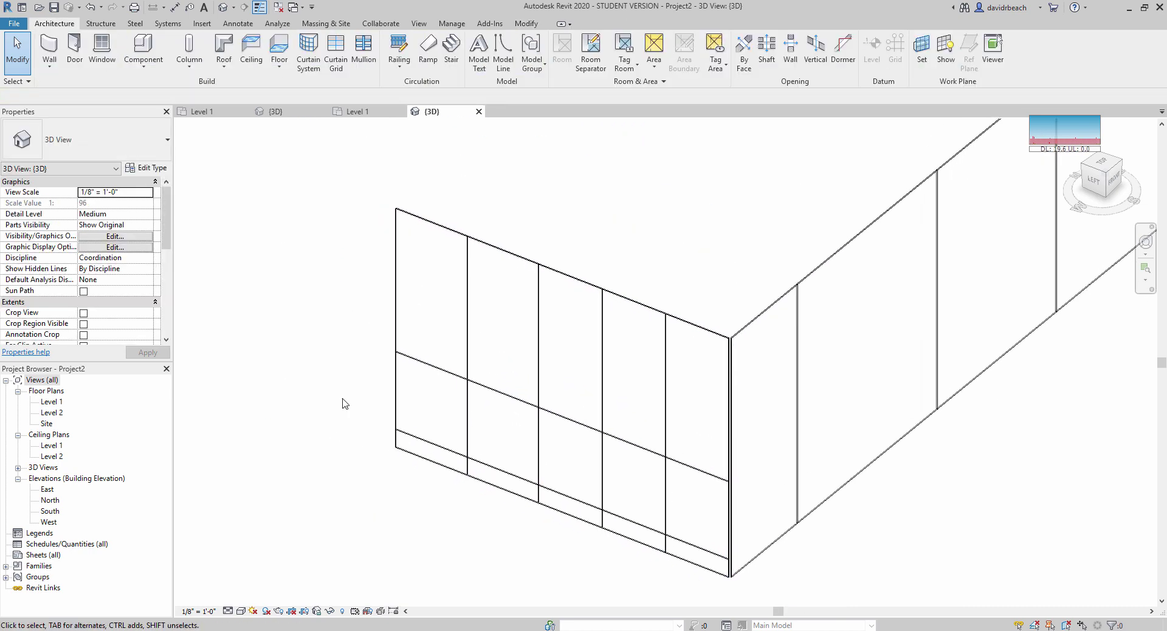
pyautogui.click(335, 59)
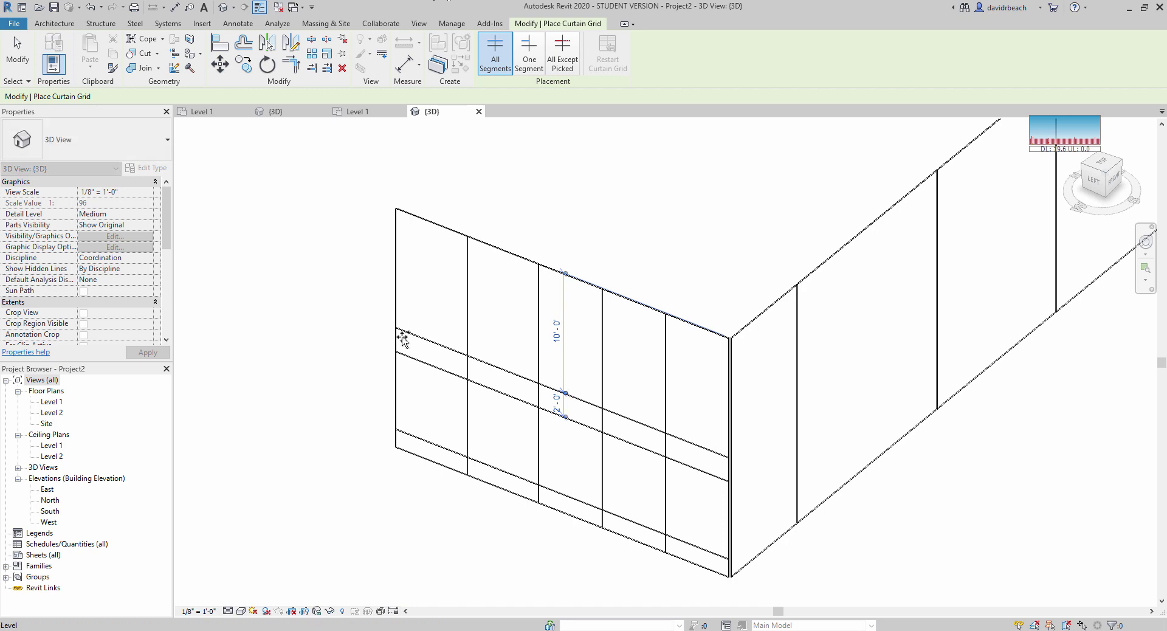
pyautogui.click(402, 391)
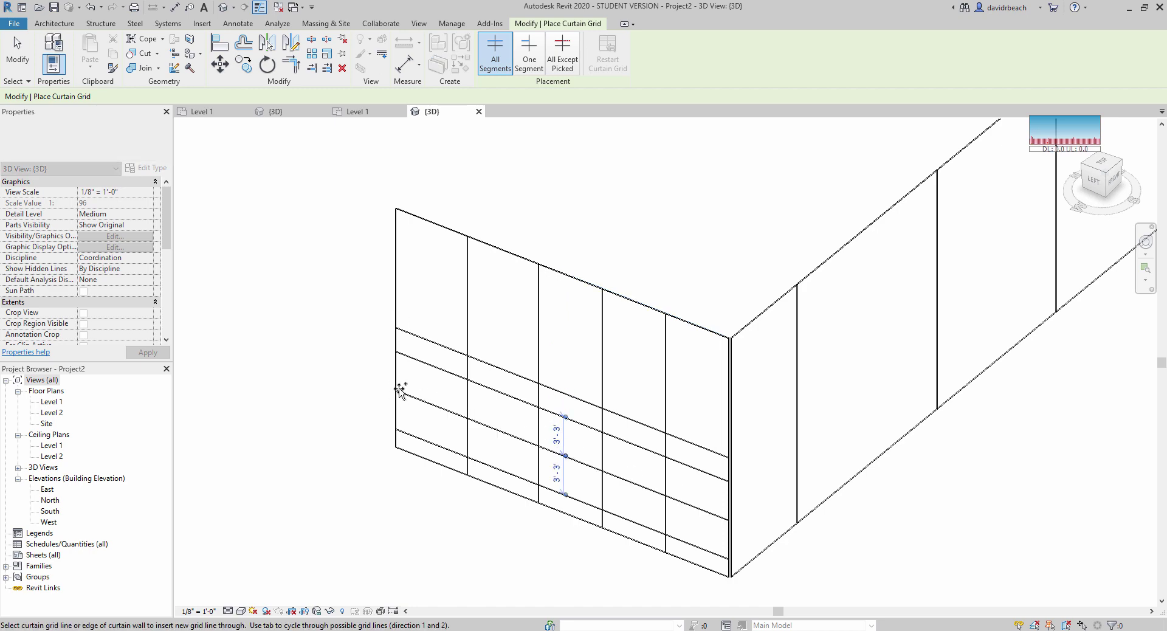
pyautogui.click(397, 268)
pyautogui.press('Escape')
pyautogui.press('Escape')
pyautogui.scroll(2, 450, 414)
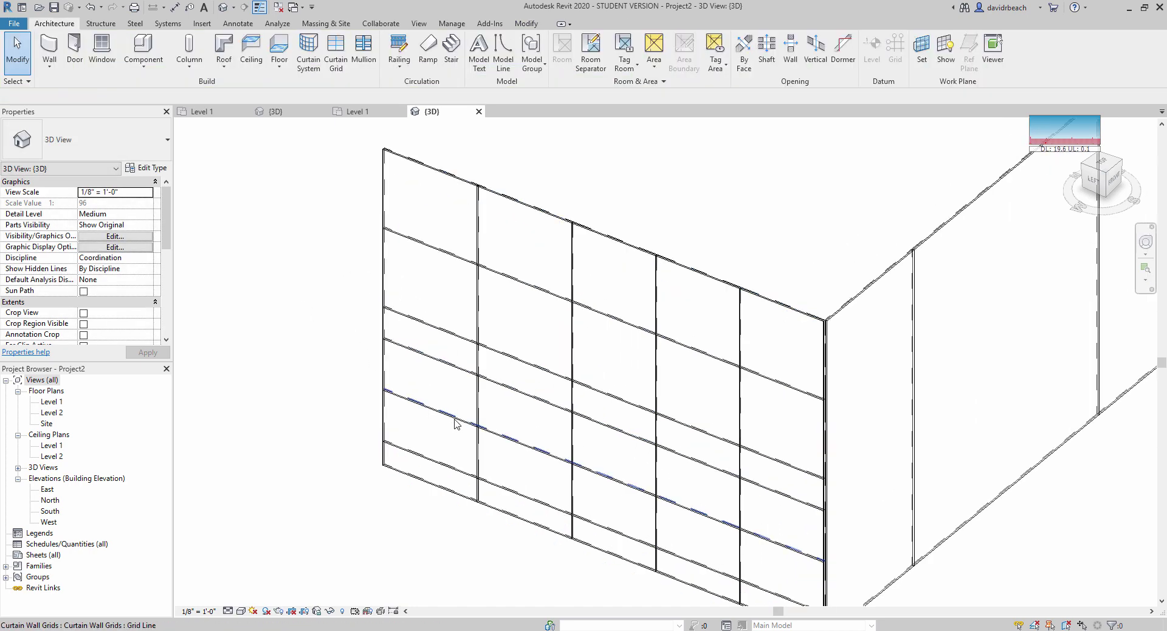
# Select parts of the 28'-0" wall to locate its lower horizontal grid lines.
pyautogui.press('Tab')
pyautogui.click(481, 409)
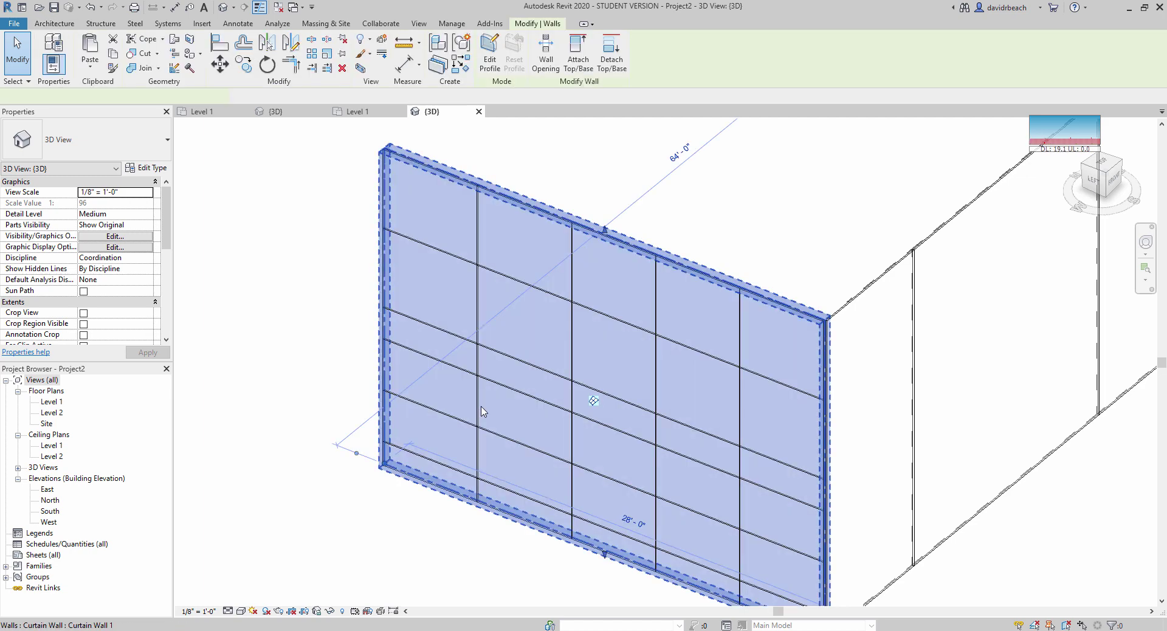
pyautogui.click(313, 481)
pyautogui.click(478, 469)
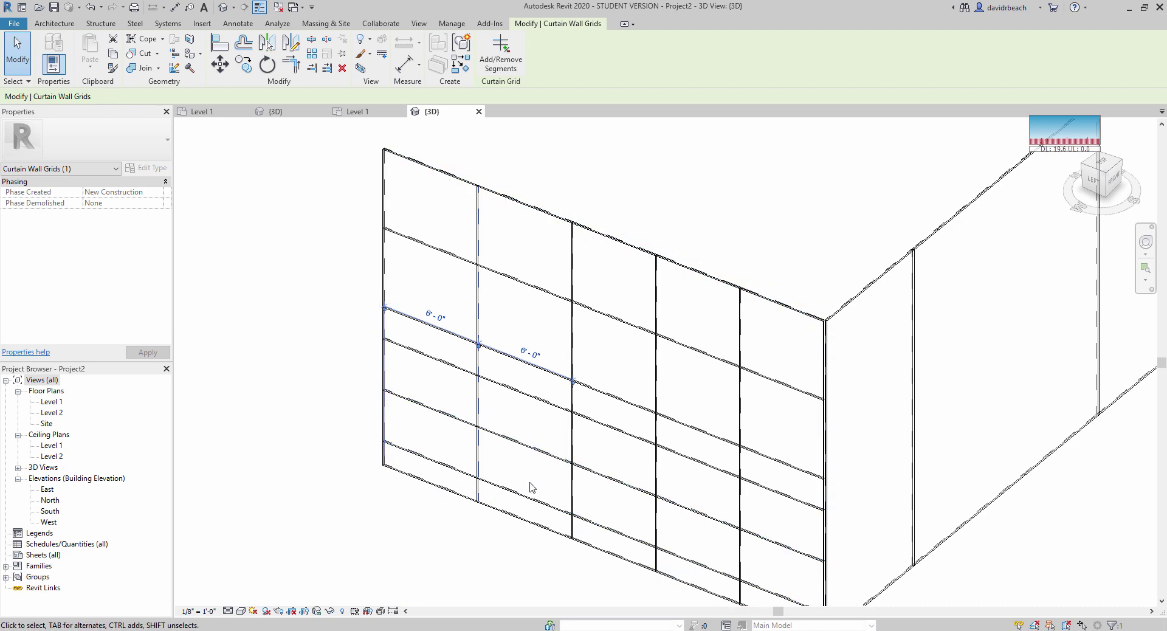
pyautogui.click(605, 475)
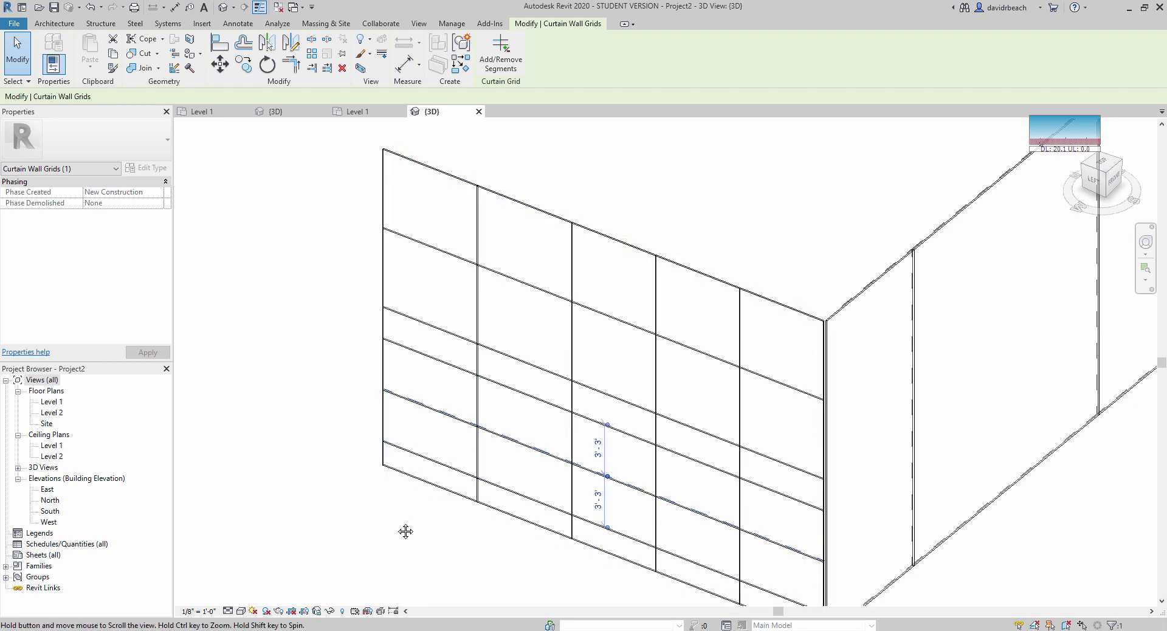
pyautogui.moveTo(406, 532); pyautogui.dragTo(391, 514, button='middle')
pyautogui.scroll(1, 429, 512)
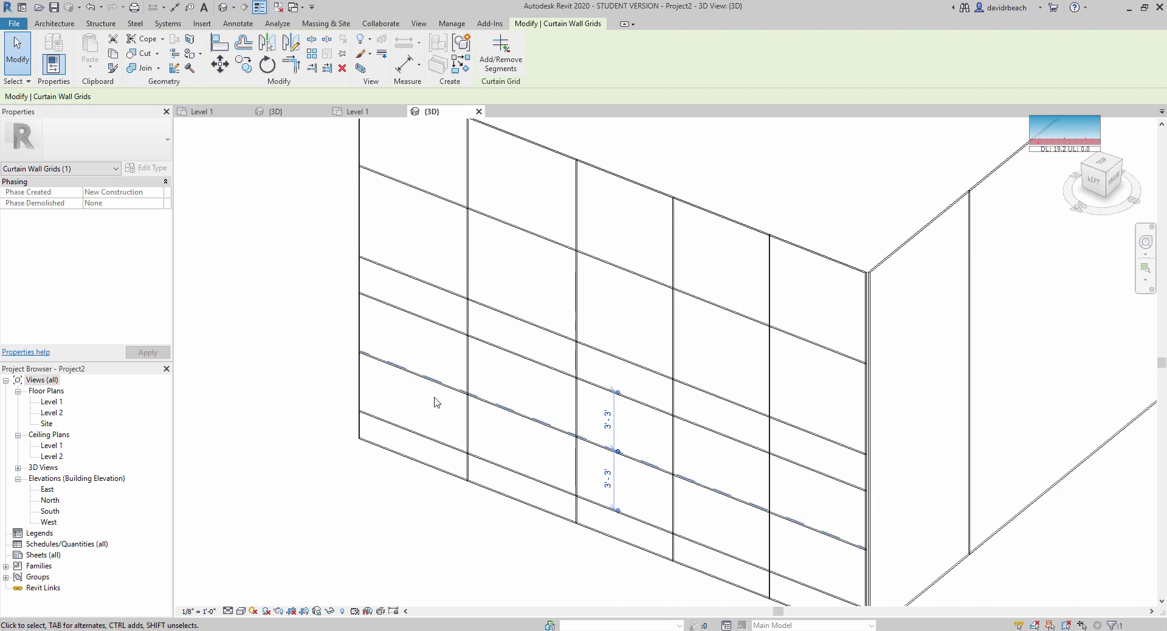
pyautogui.click(287, 377)
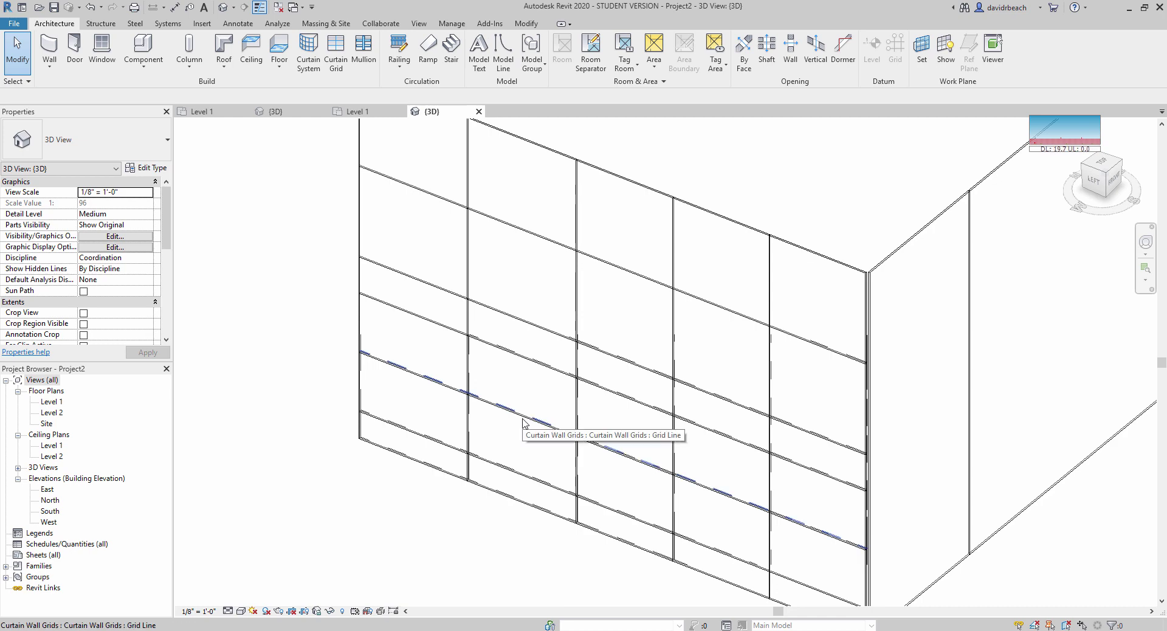
# Remove the lower horizontal grid line's segment in the second bay with Add/Remove Segments.
pyautogui.press('Tab')
pyautogui.press('Tab')
pyautogui.press('Tab')
pyautogui.press('Tab')
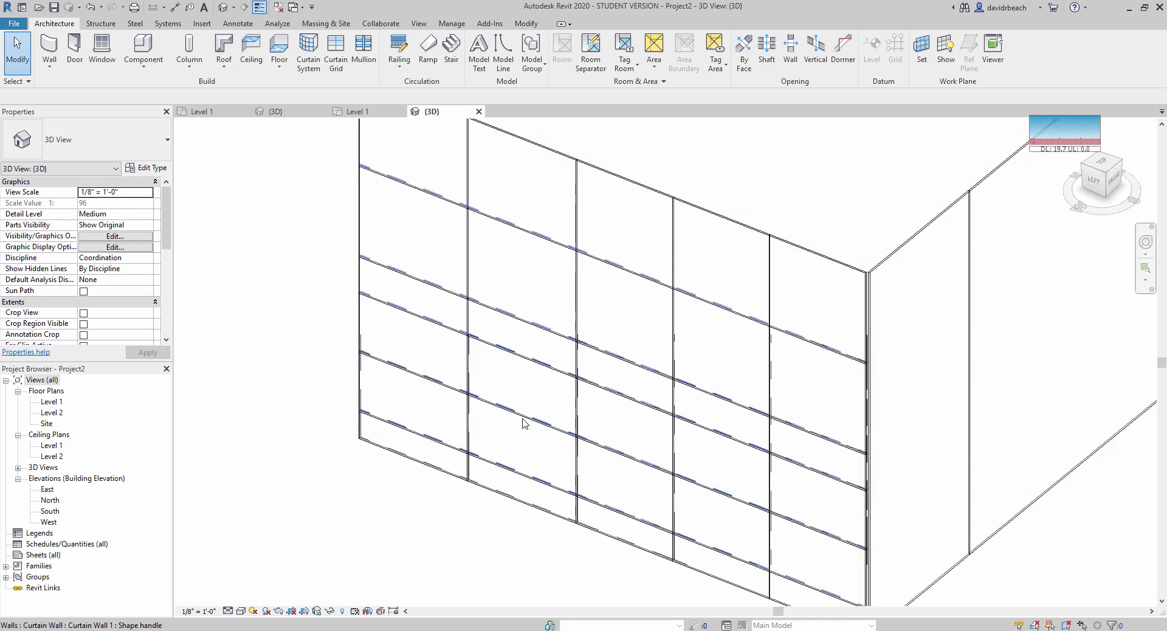
pyautogui.press('Tab')
pyautogui.click(524, 423)
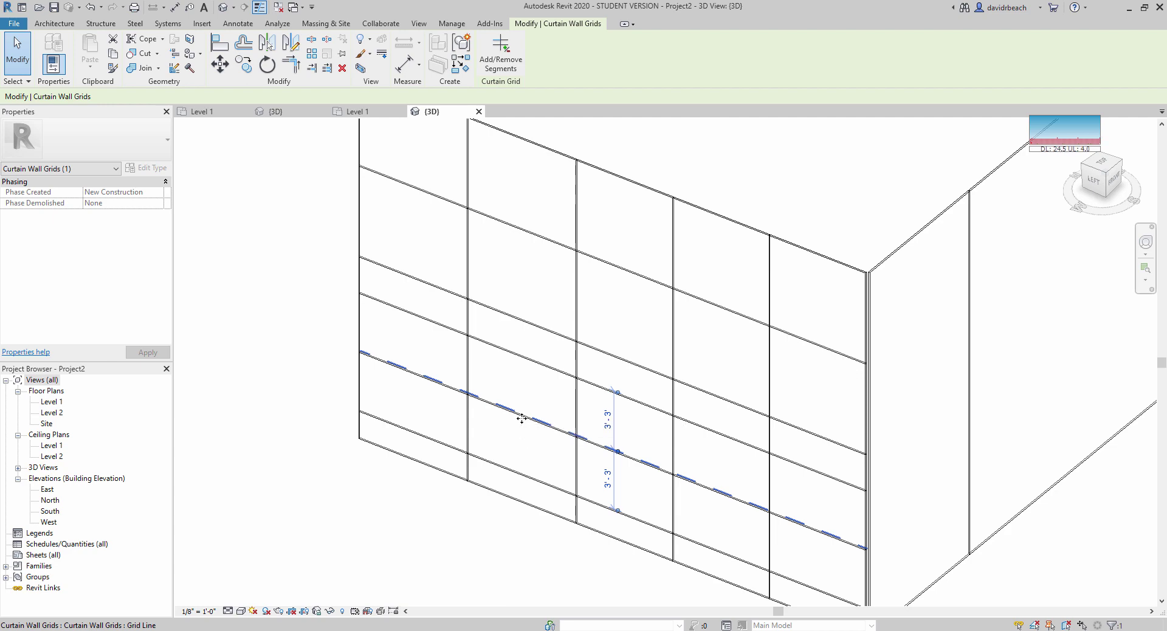
pyautogui.click(500, 51)
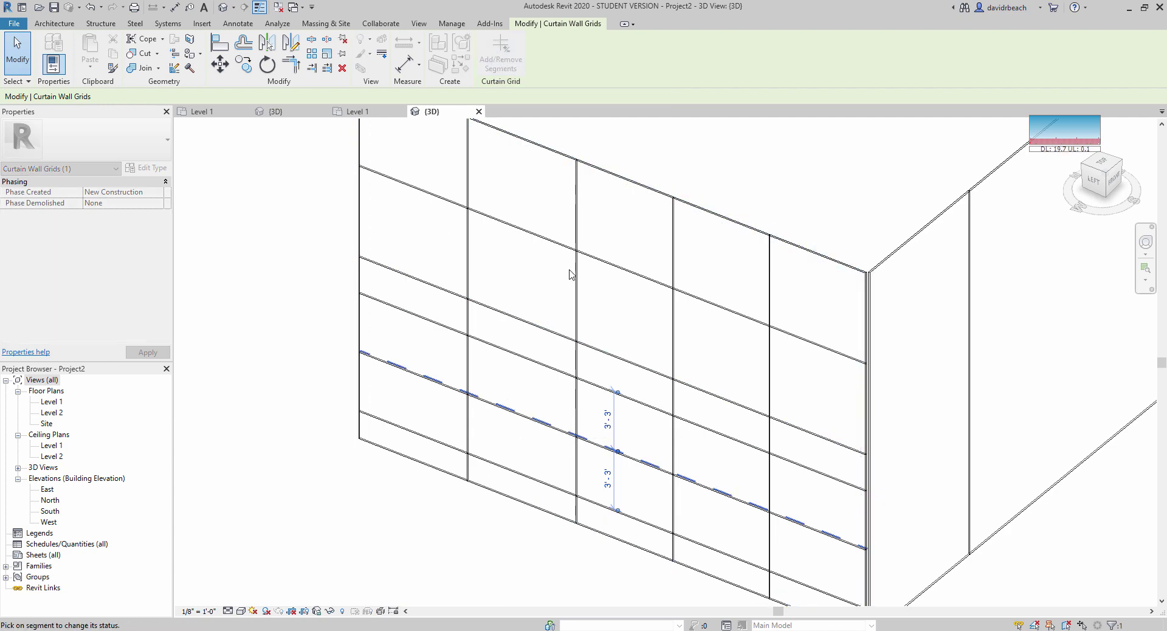
pyautogui.click(524, 423)
pyautogui.press('Escape')
pyautogui.press('Escape')
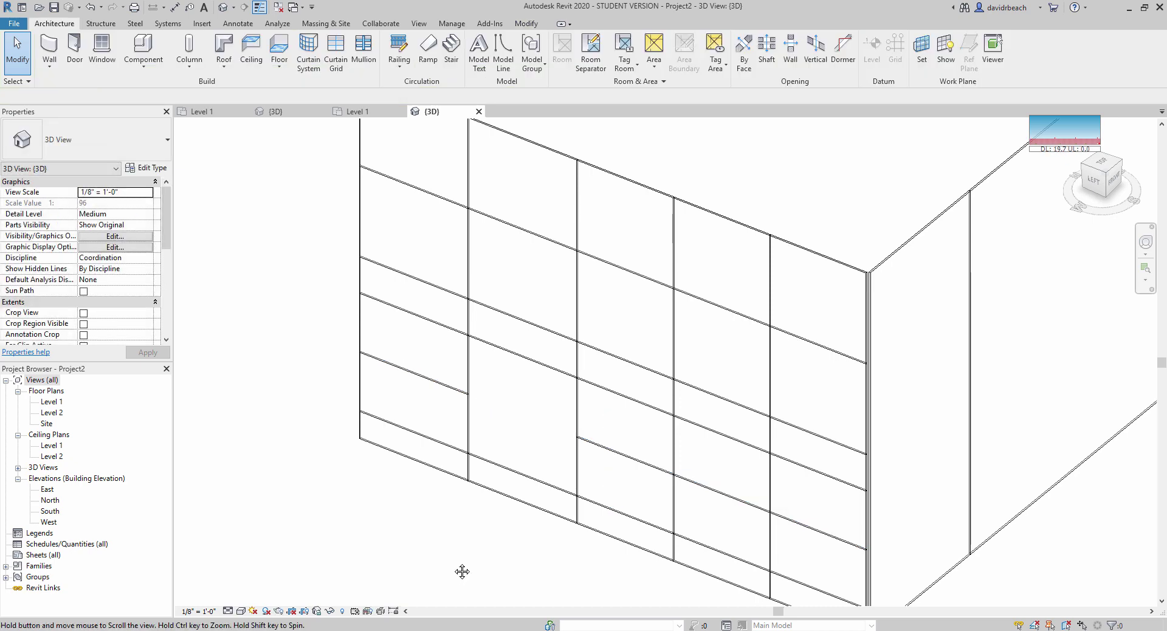
# Remove the bottom grid line's segment in the same bay, leaving one tall panel.
pyautogui.click(602, 433)
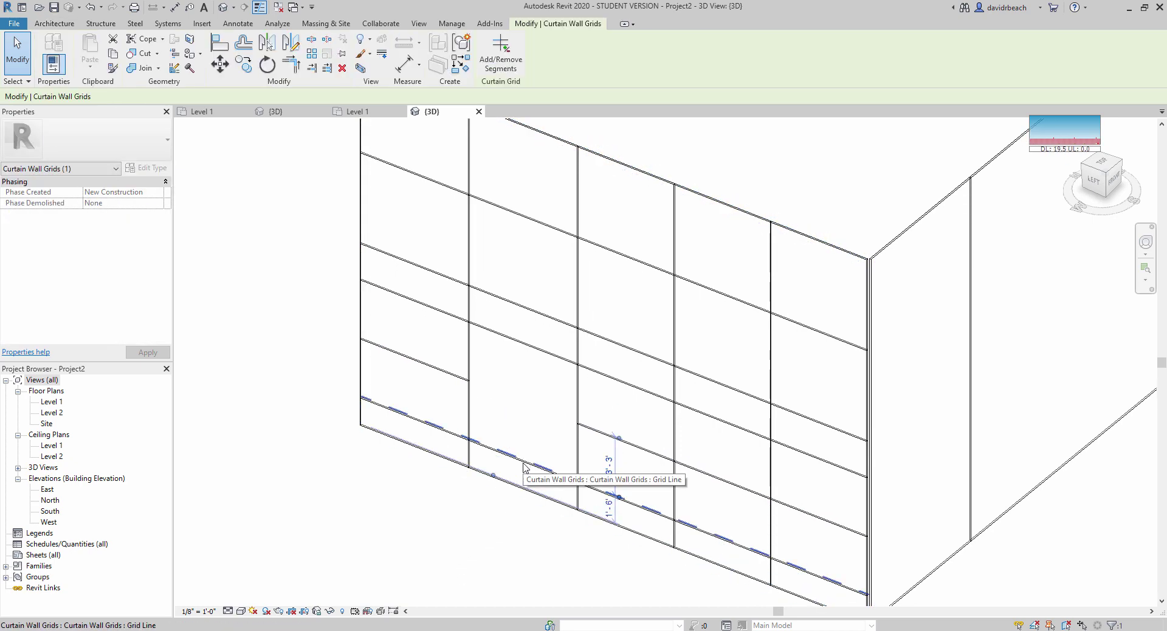
pyautogui.click(501, 51)
pyautogui.click(527, 474)
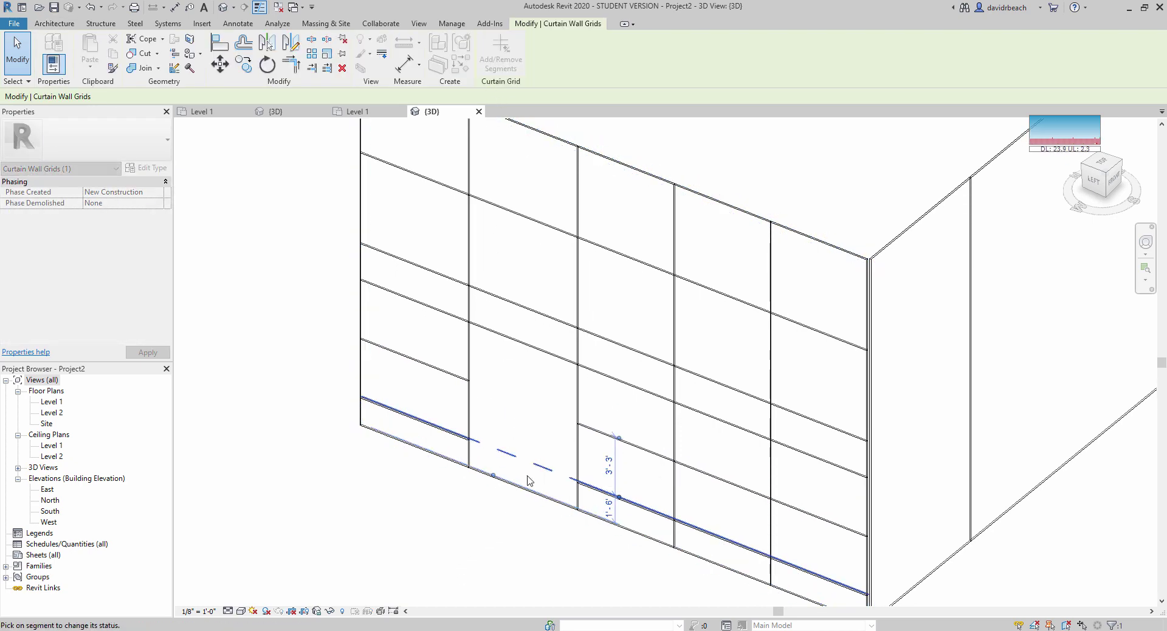
pyautogui.press('Escape')
pyautogui.press('Escape')
pyautogui.scroll(3, 487, 508)
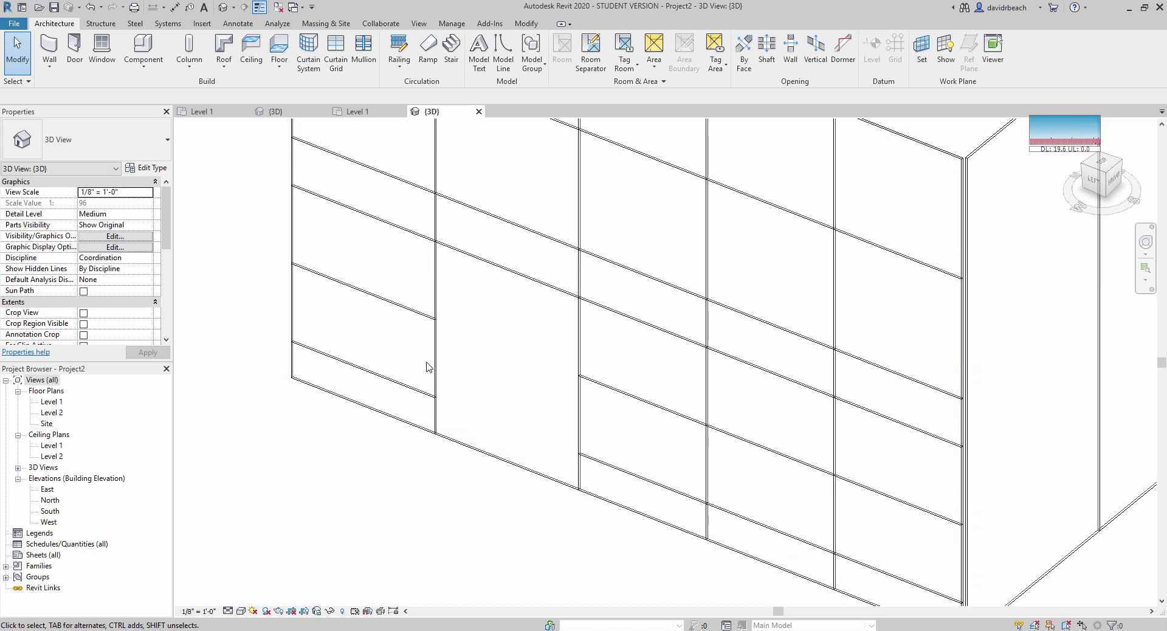
pyautogui.moveTo(489, 368); pyautogui.dragTo(501, 393, button='middle')
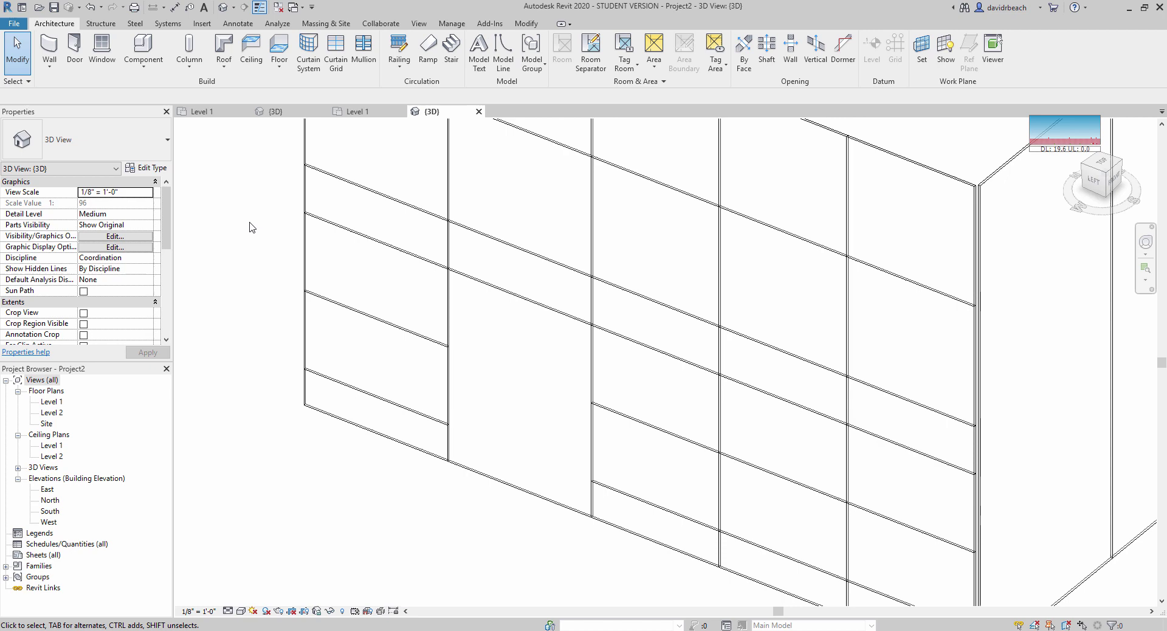
# Start the Door tool, then cancel it.
pyautogui.click(74, 49)
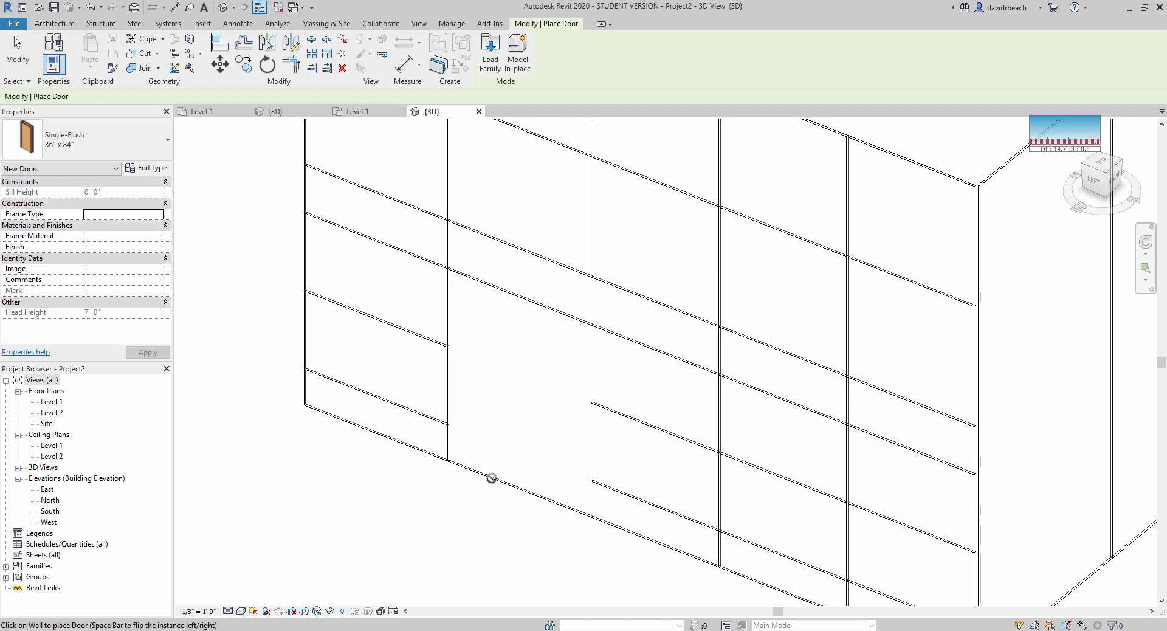
pyautogui.press('Escape')
pyautogui.press('Escape')
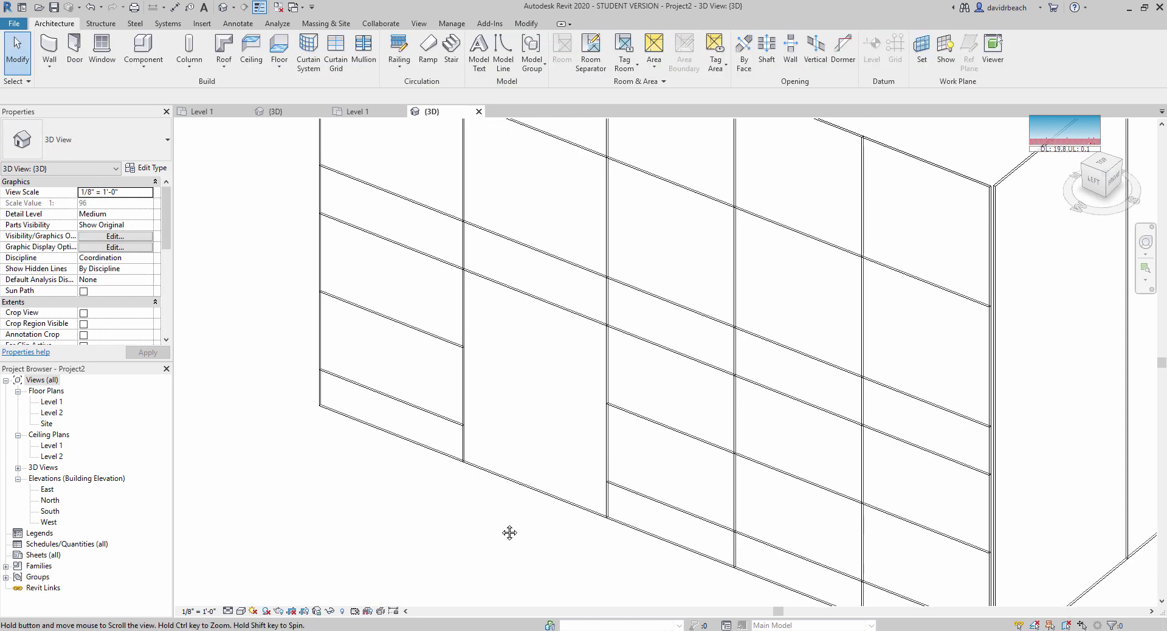
pyautogui.scroll(-3, 501, 503)
pyautogui.scroll(2, 496, 508)
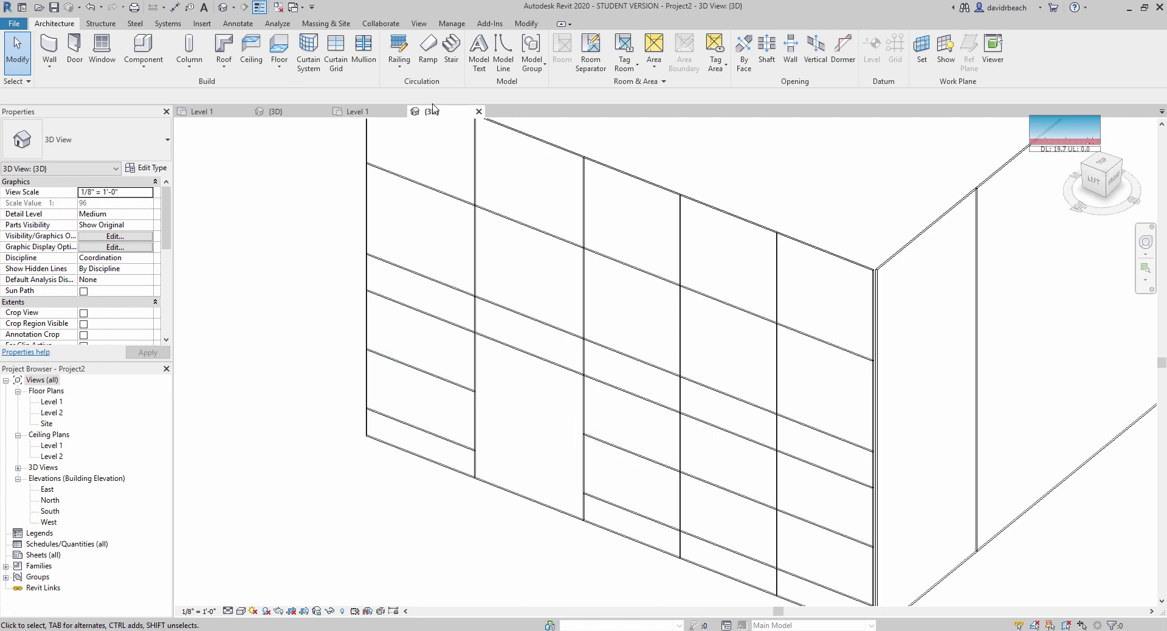
# Add two vertical grid lines flanking the tall door-height panel, forming narrow side panels.
pyautogui.click(336, 61)
pyautogui.click(445, 462)
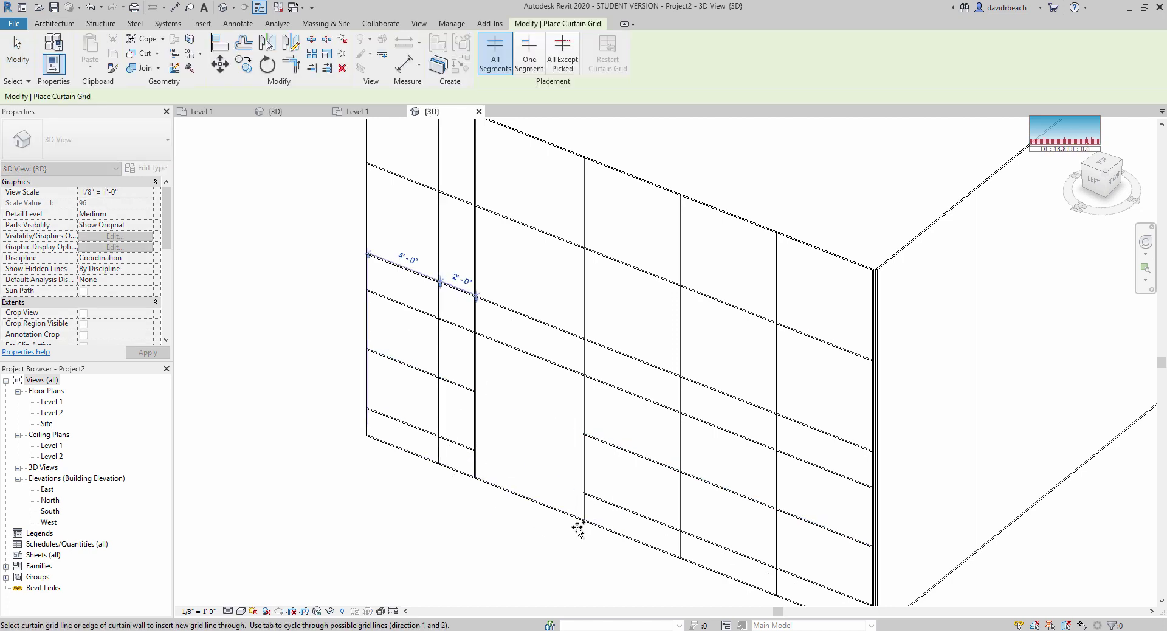
pyautogui.scroll(3, 616, 533)
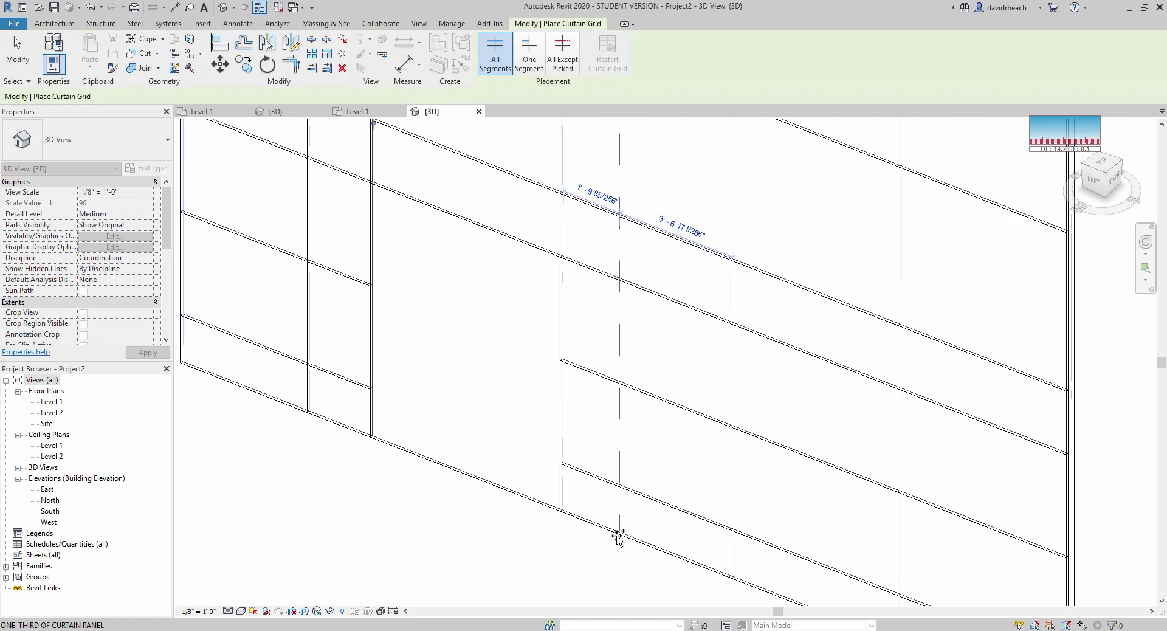
pyautogui.click(619, 539)
pyautogui.scroll(-3, 486, 536)
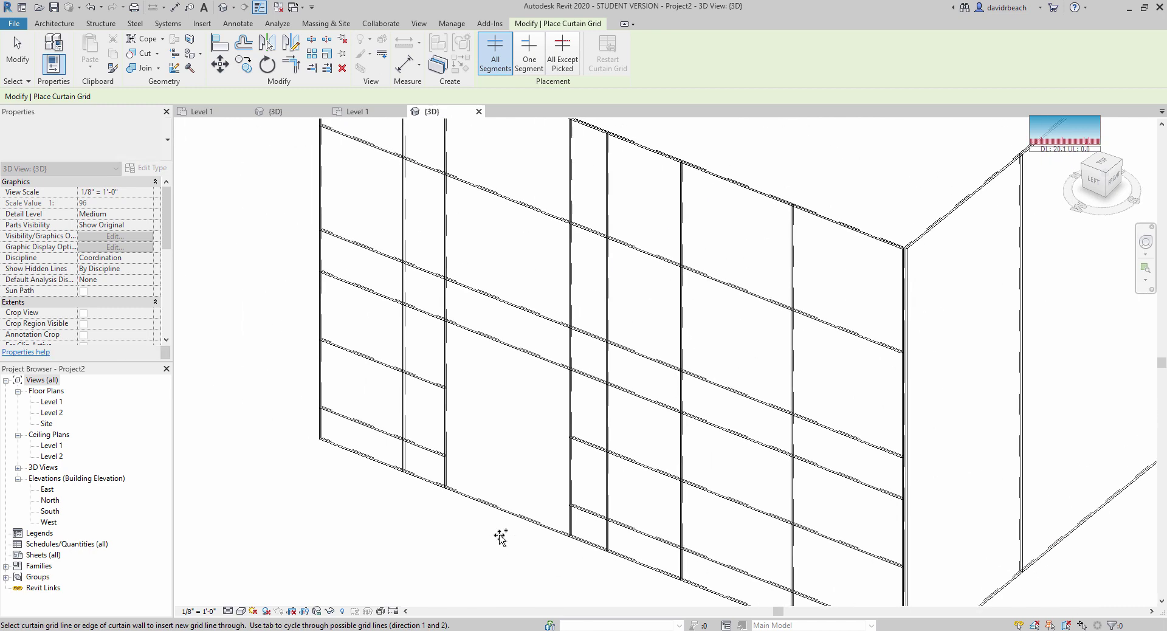
pyautogui.scroll(3, 265, 372)
pyautogui.moveTo(255, 217); pyautogui.dragTo(227, 207, button='middle')
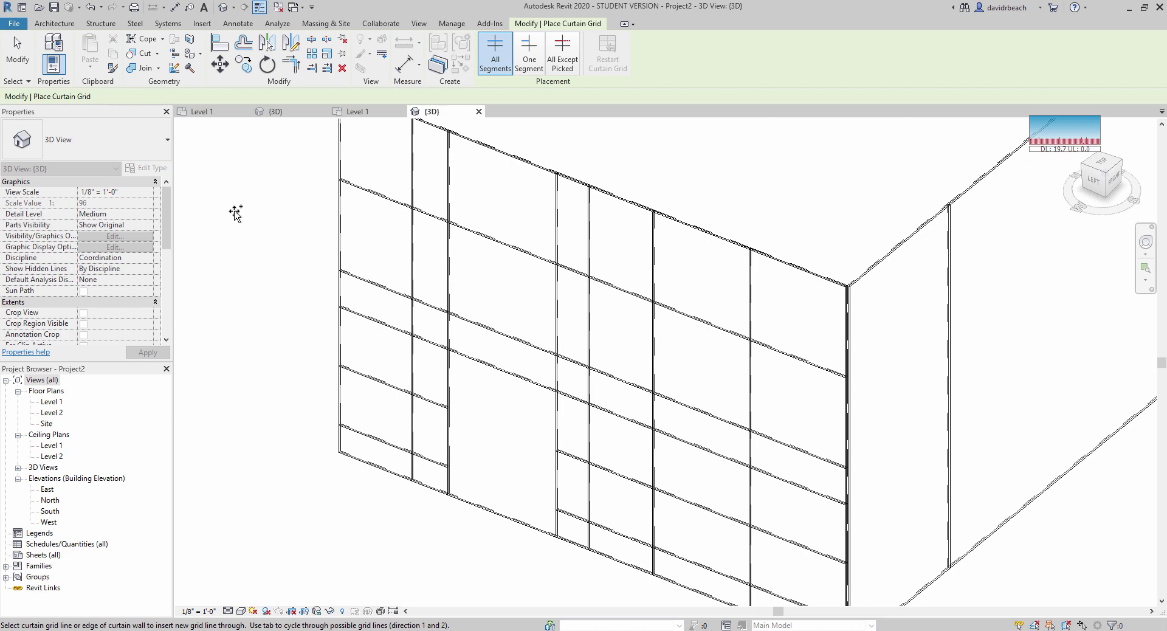
# Load Door-Curtain-Wall-Double-Glass.rfa from the Doors library into the project.
pyautogui.click(205, 25)
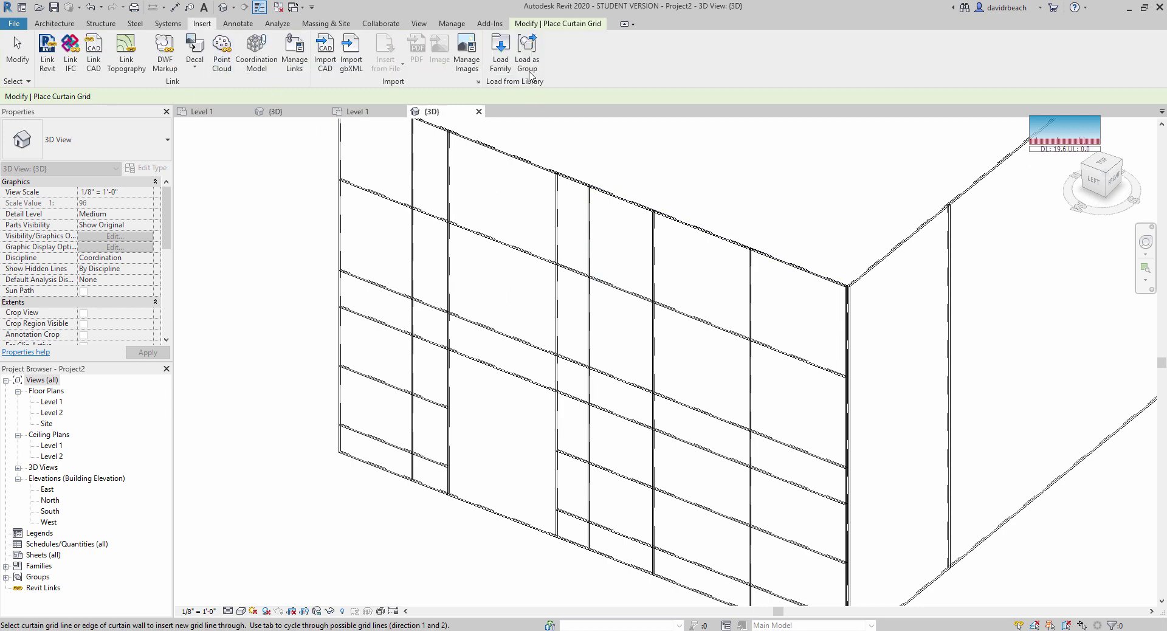
pyautogui.click(501, 61)
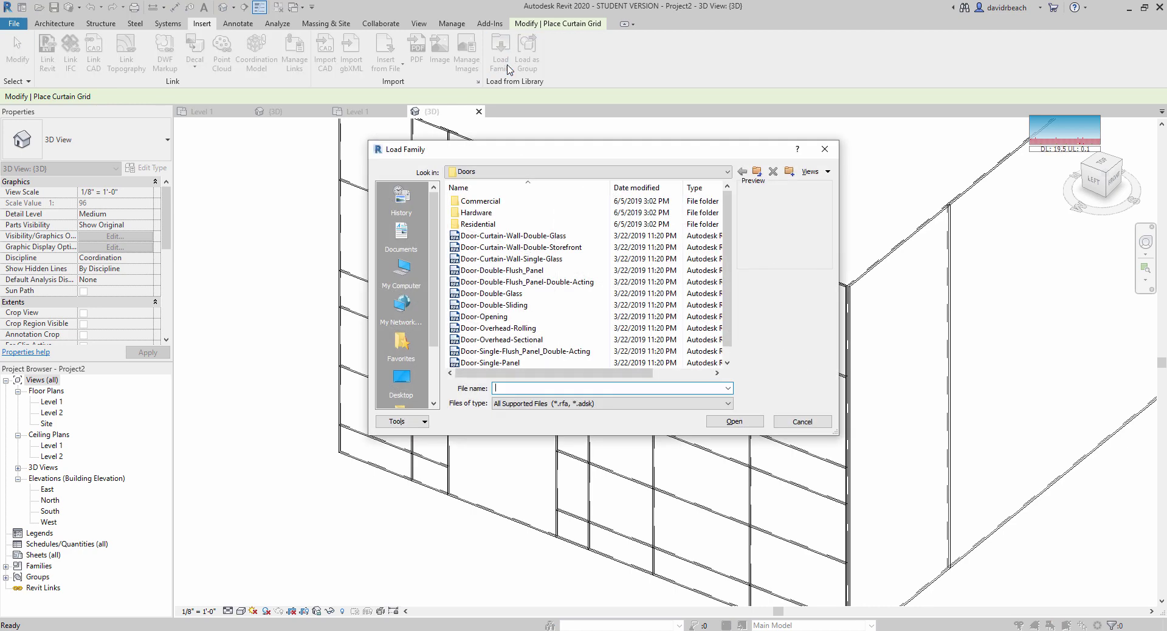
pyautogui.click(523, 172)
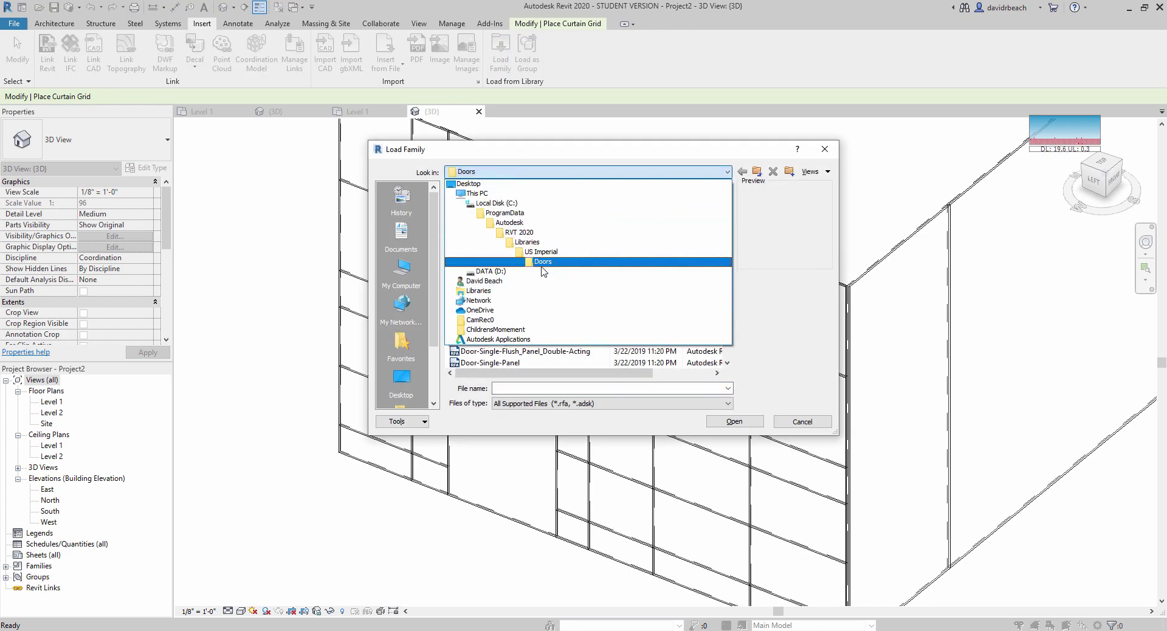
pyautogui.click(543, 262)
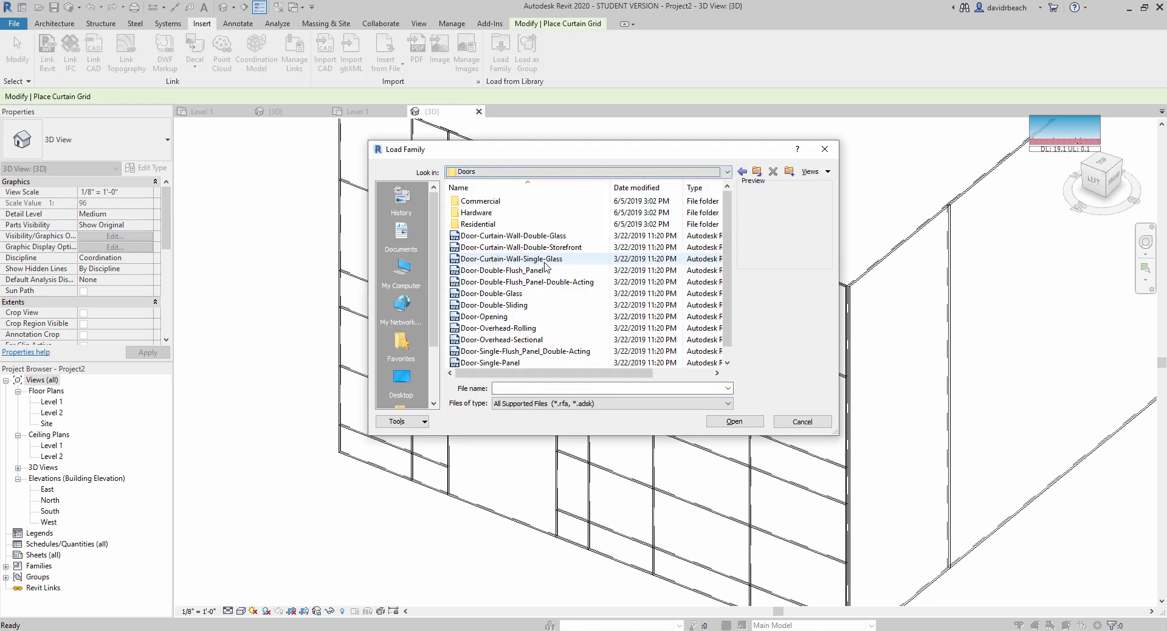
pyautogui.click(480, 237)
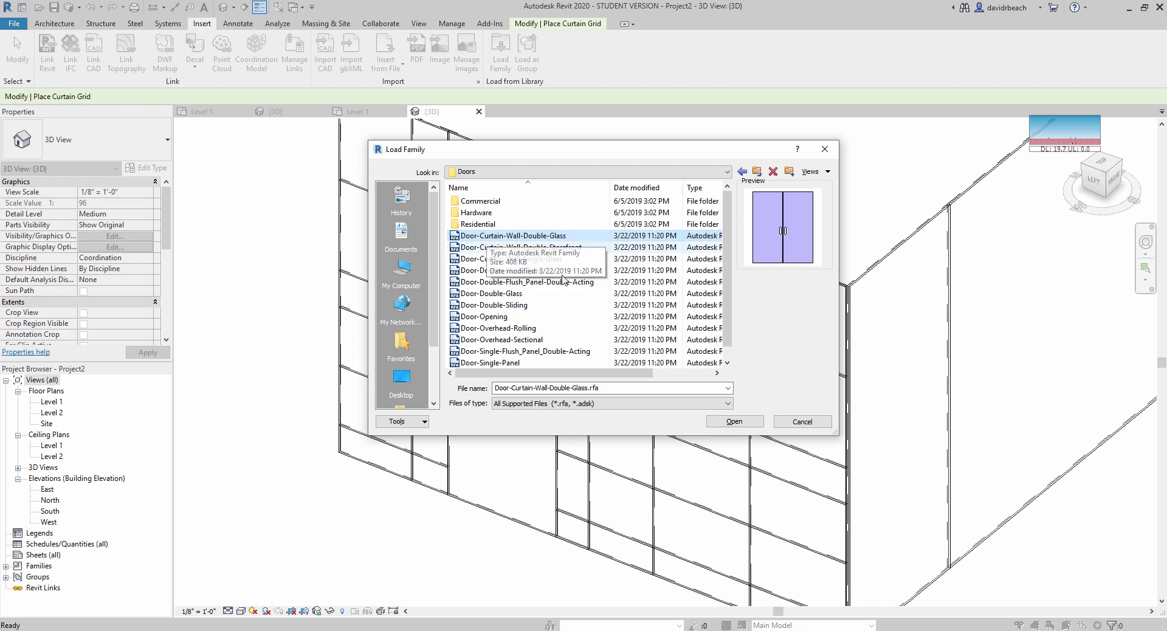
pyautogui.click(734, 421)
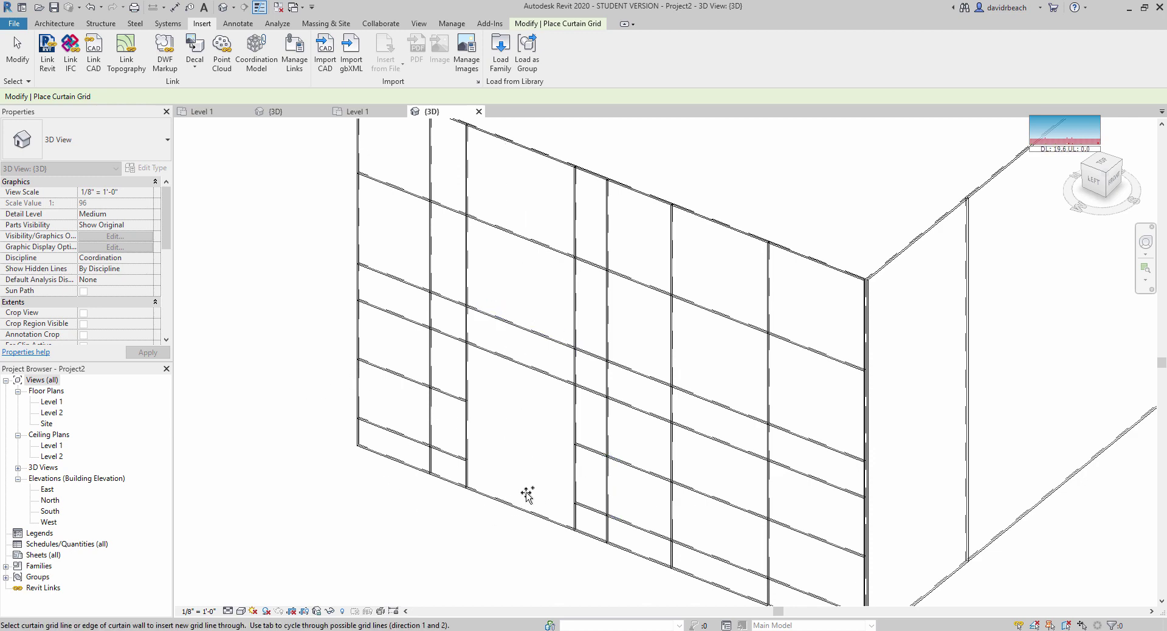
# Tab-select the tall glazed panel and change its type to Door-Curtain-Wall-Double-Glass.
pyautogui.press('Escape')
pyautogui.press('Escape')
pyautogui.scroll(1, 518, 517)
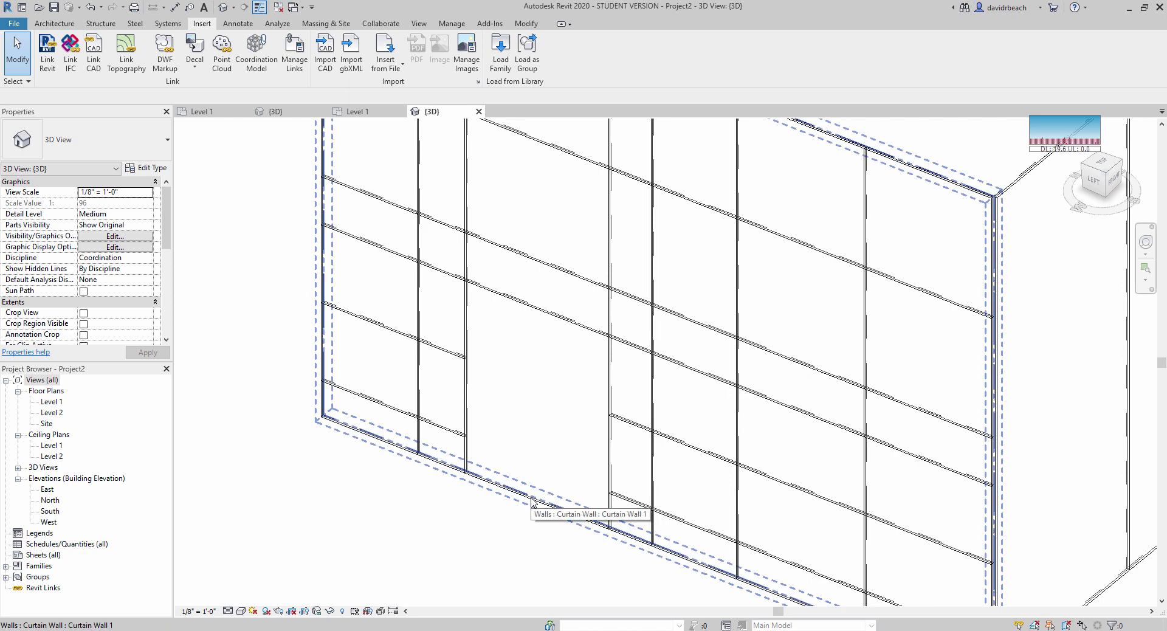
pyautogui.press('Tab')
pyautogui.click(532, 502)
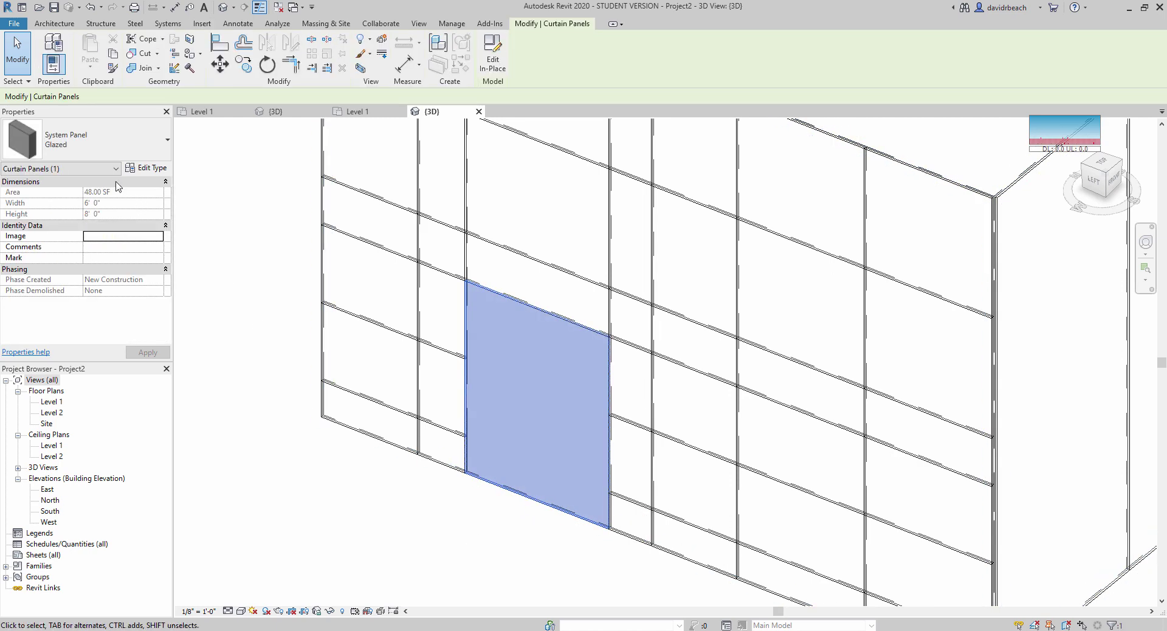
pyautogui.click(98, 154)
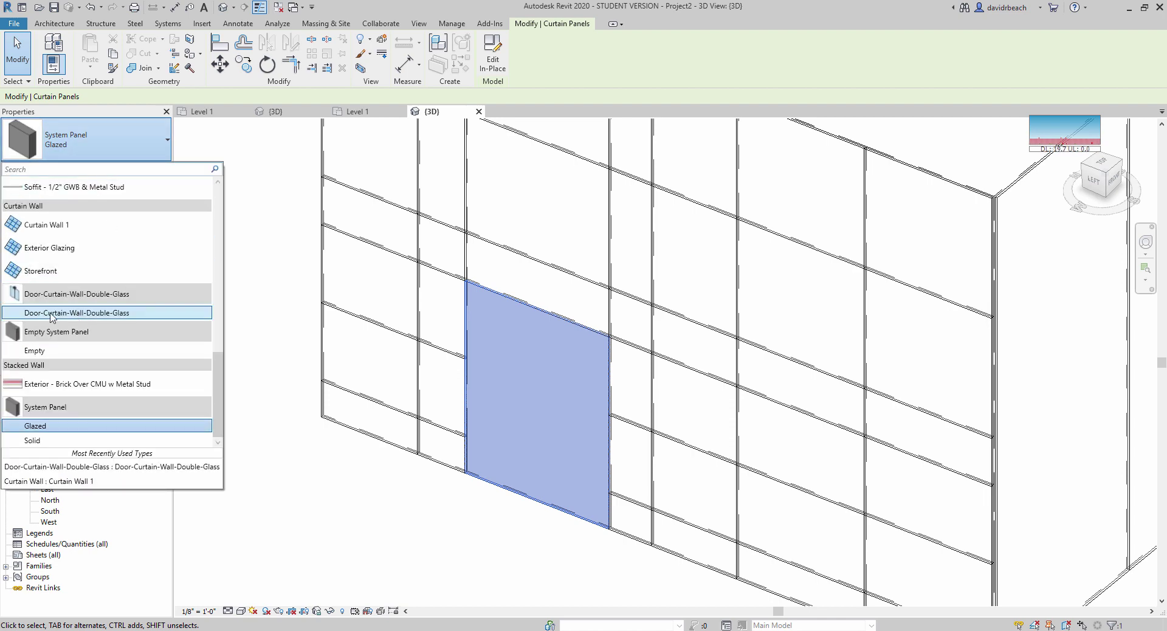
pyautogui.moveTo(114, 321)
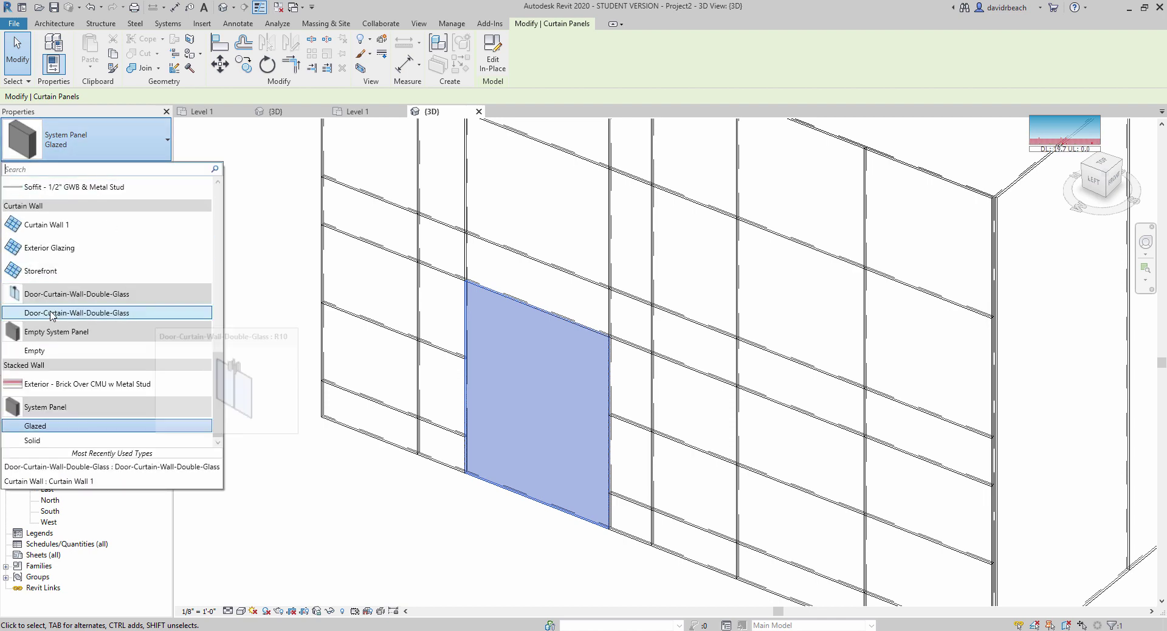
pyautogui.click(99, 318)
pyautogui.scroll(-1, 397, 545)
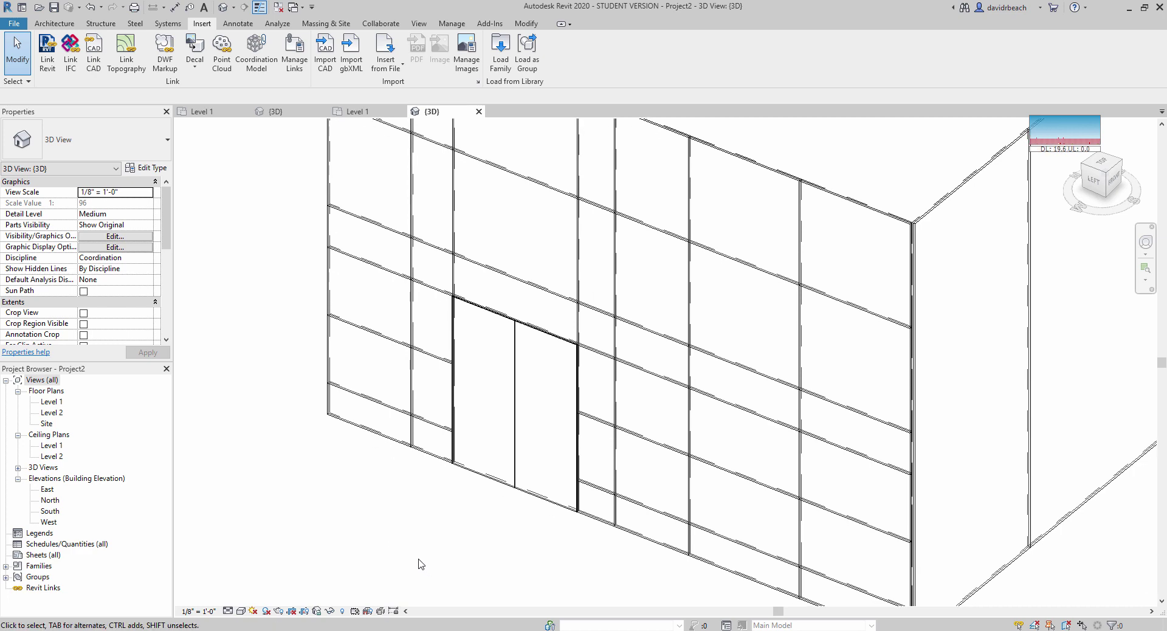
# In the Level 1 plan, flip the double door's swing and flip it back to its original side.
pyautogui.doubleClick(55, 402)
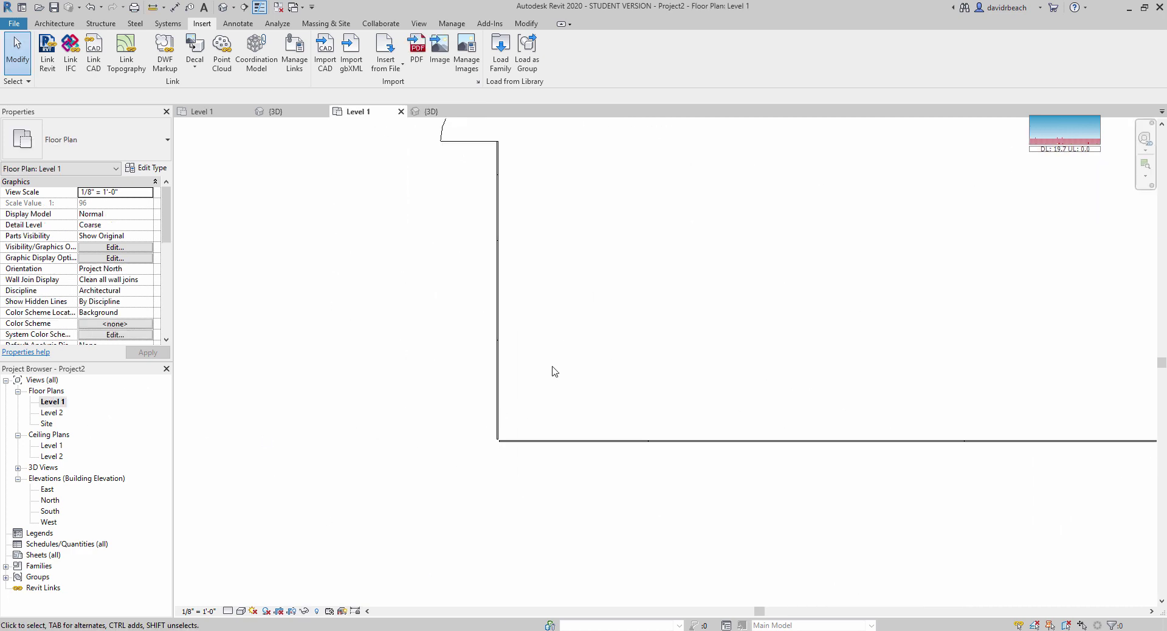
pyautogui.scroll(-2, 555, 372)
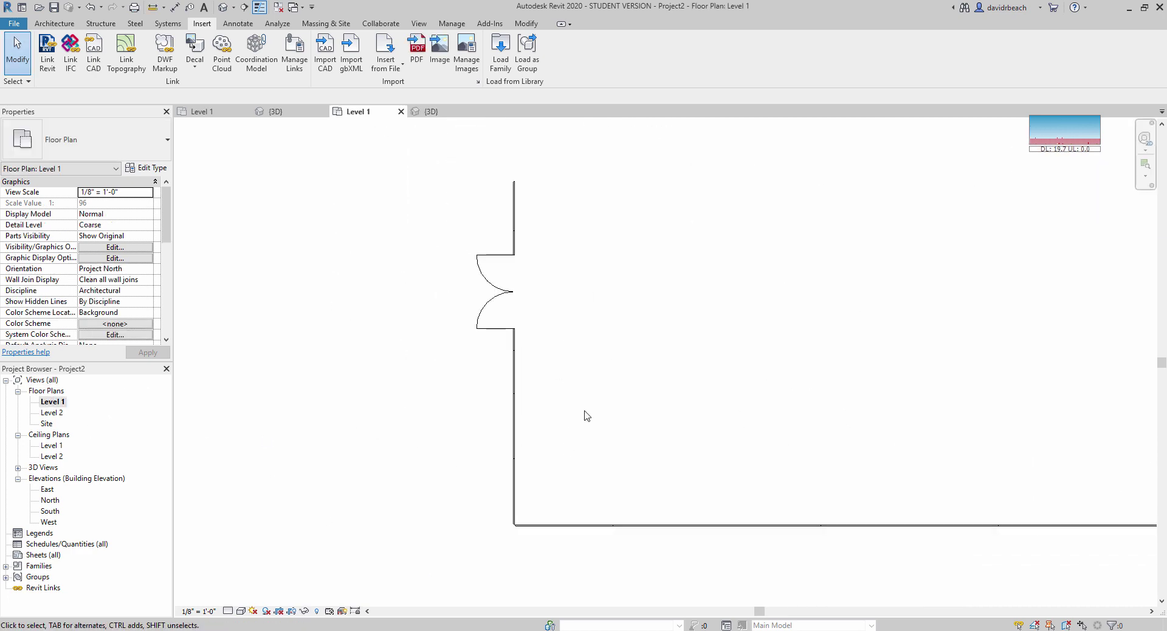
pyautogui.click(480, 315)
pyautogui.click(482, 316)
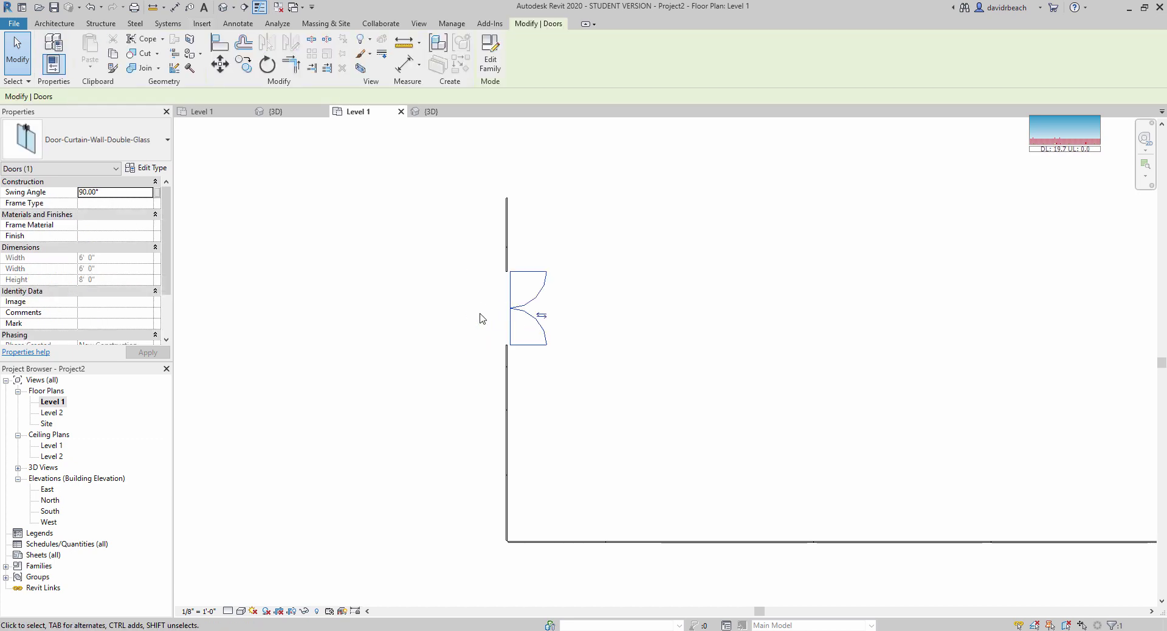
pyautogui.click(541, 316)
pyautogui.click(403, 344)
pyautogui.scroll(2, 407, 368)
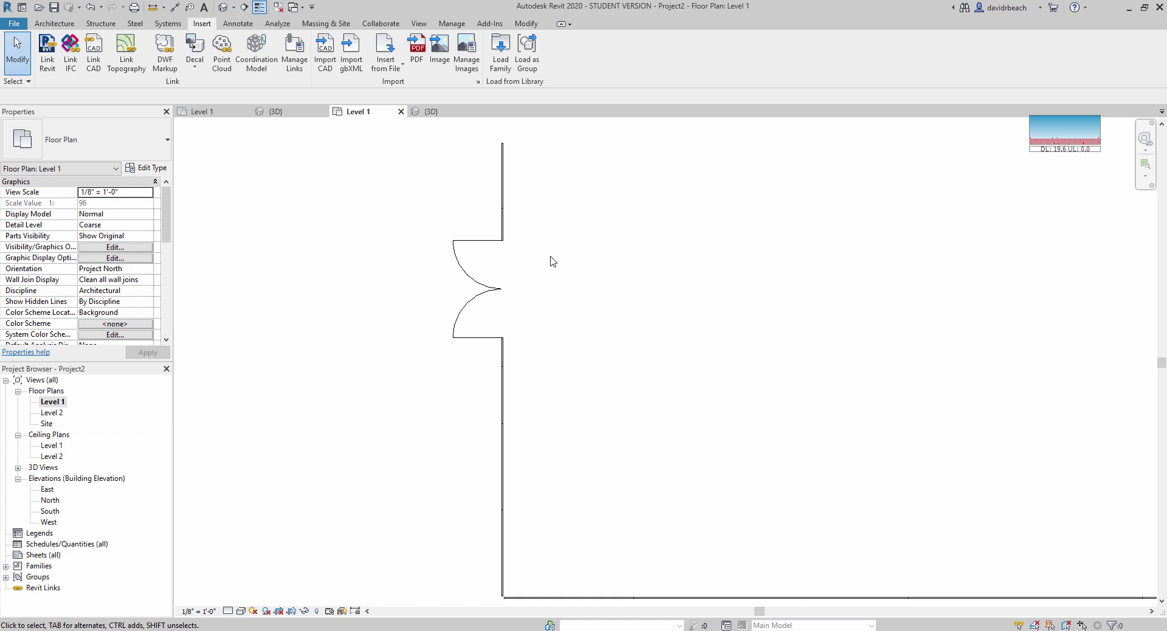
# Return to the 3D view and pan to frame the curtain wall.
pyautogui.click(223, 7)
pyautogui.scroll(-2, 422, 346)
pyautogui.moveTo(432, 367); pyautogui.dragTo(294, 318, button='middle')
pyautogui.scroll(-1, 295, 318)
# Add mullions to every grid line of the curtain wall at once.
pyautogui.moveTo(509, 179); pyautogui.dragTo(508, 185, button='middle')
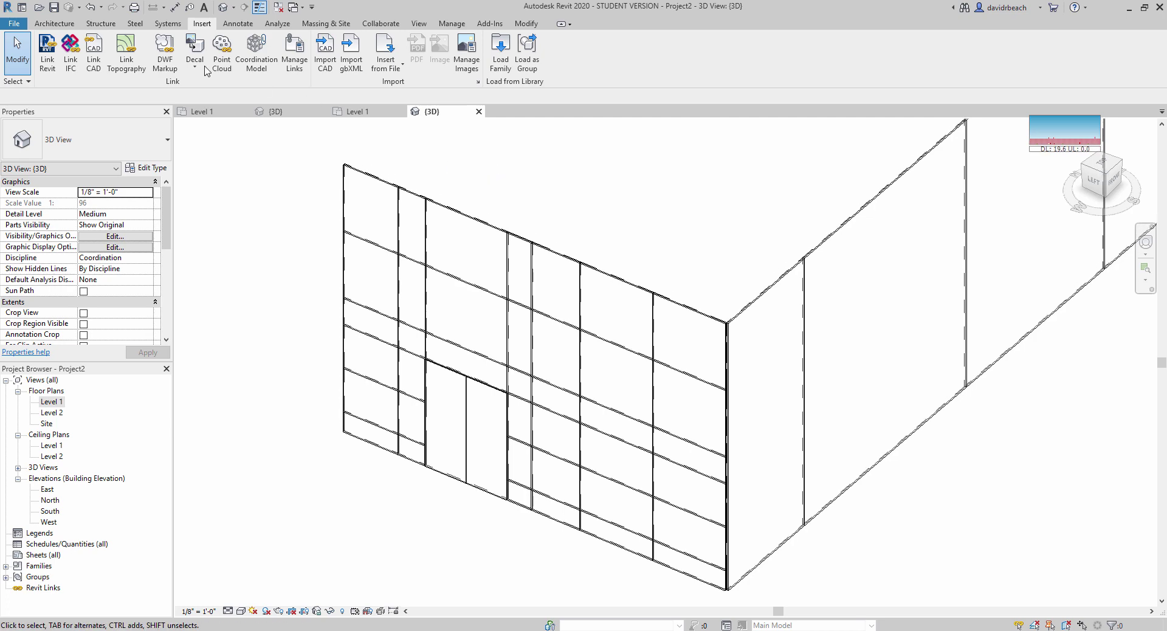
pyautogui.click(55, 24)
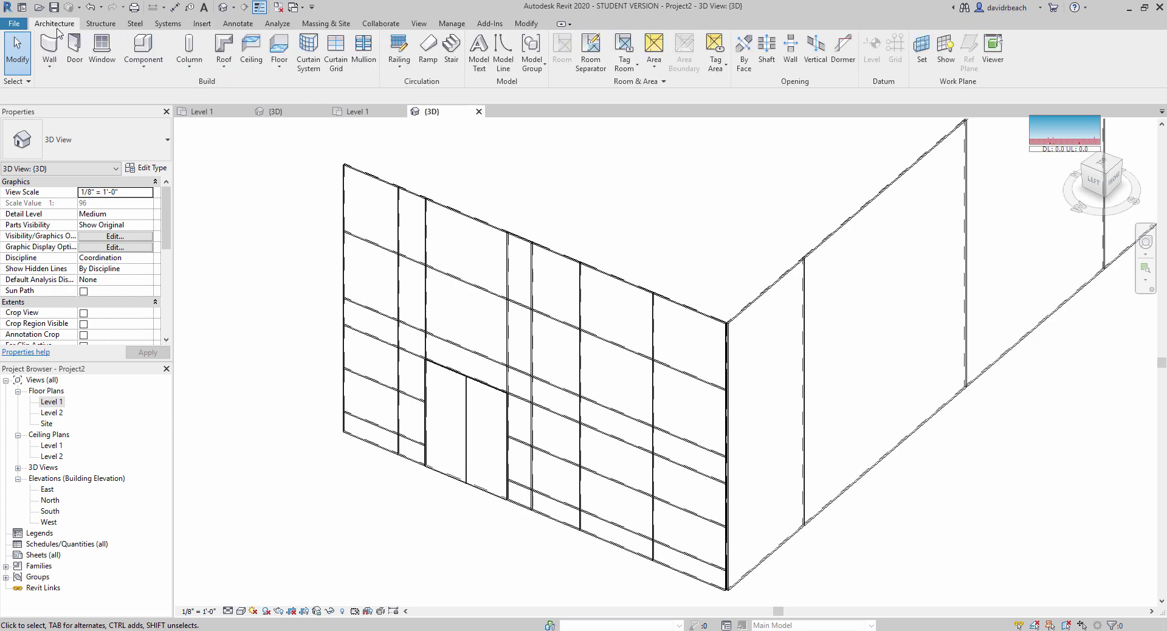
pyautogui.click(364, 51)
pyautogui.click(546, 56)
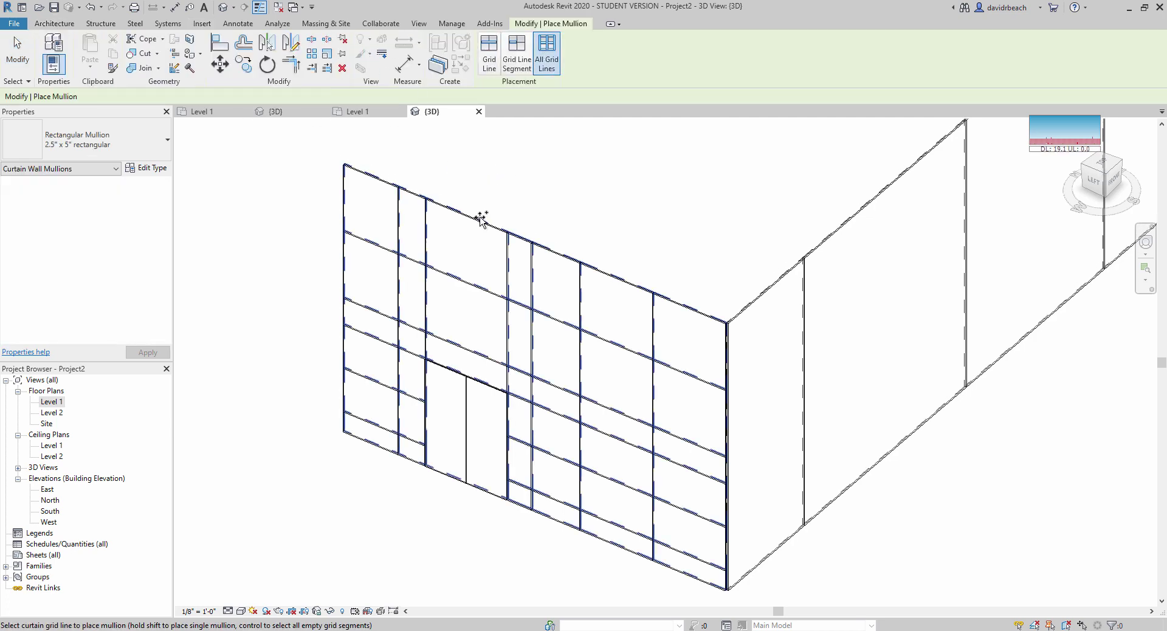
pyautogui.click(342, 361)
pyautogui.press('Escape')
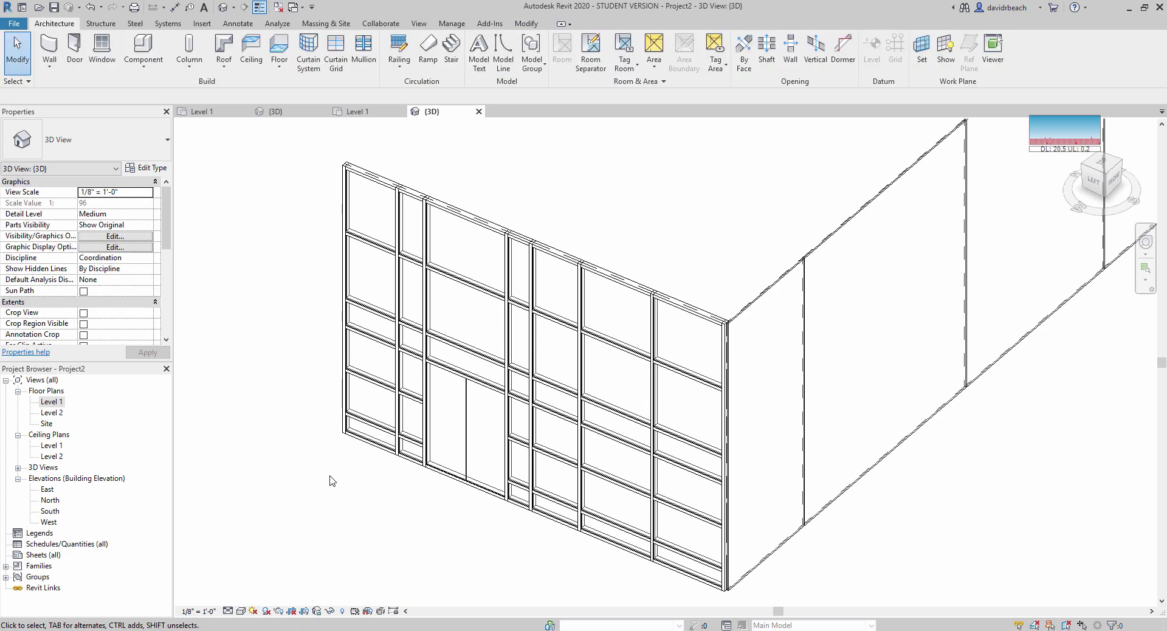
# Zoom in on the door area and switch the view to Shaded display.
pyautogui.scroll(5, 356, 461)
pyautogui.moveTo(391, 467); pyautogui.dragTo(431, 464, button='middle')
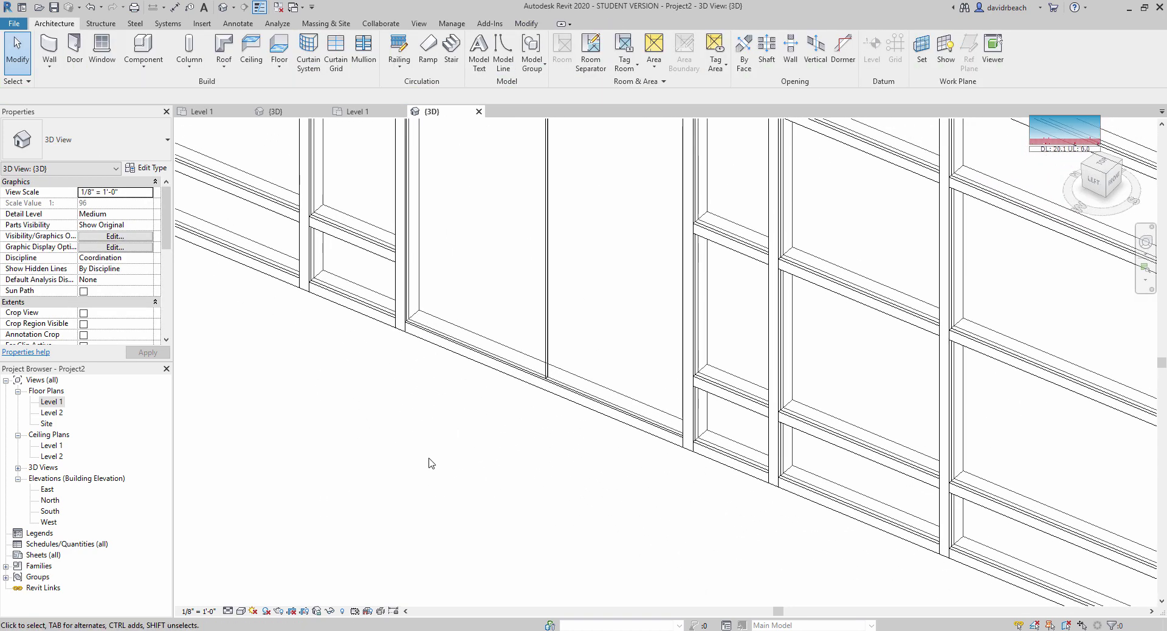
pyautogui.click(240, 611)
pyautogui.click(274, 569)
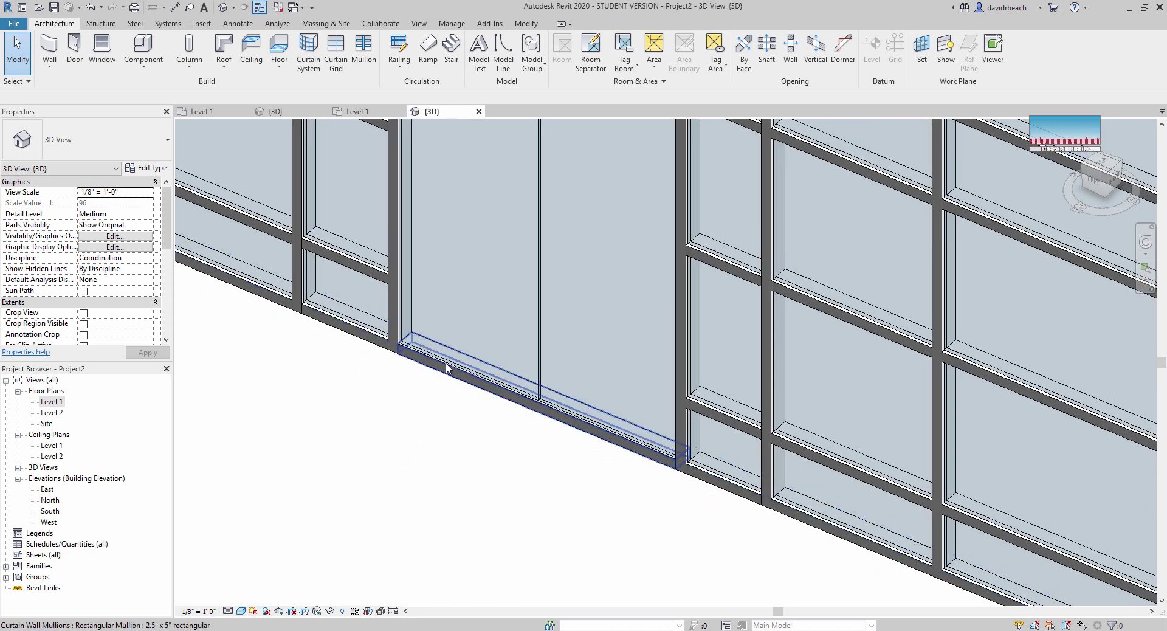
# Delete the mullion along the door's bottom edge, then reframe the whole wall.
pyautogui.click(445, 368)
pyautogui.press('Delete')
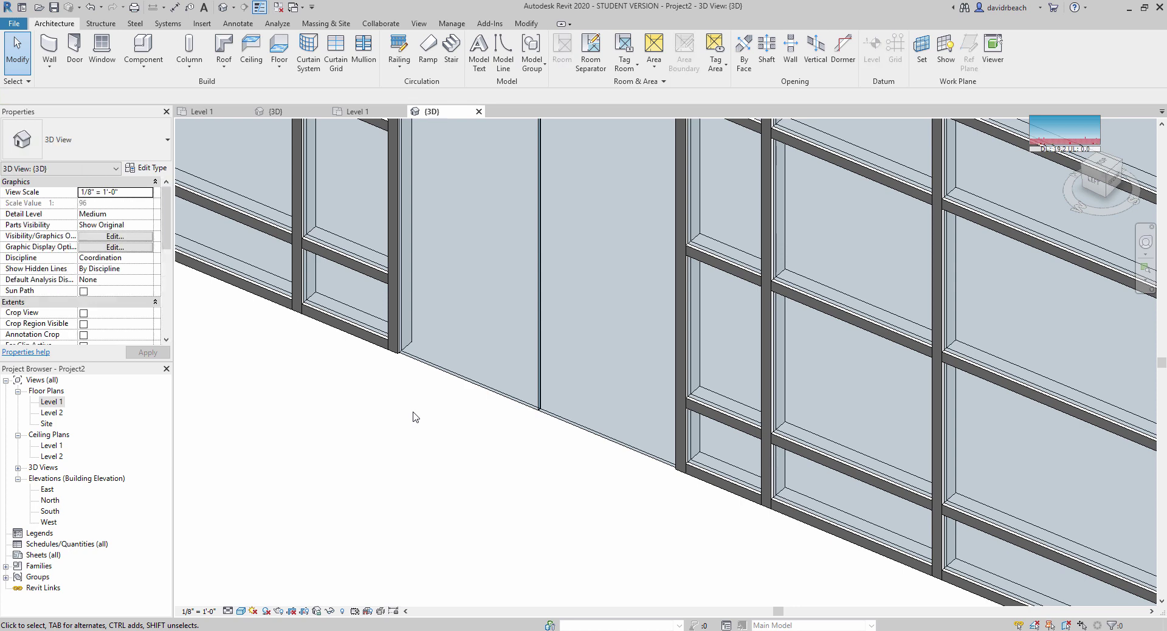
pyautogui.scroll(-5, 456, 426)
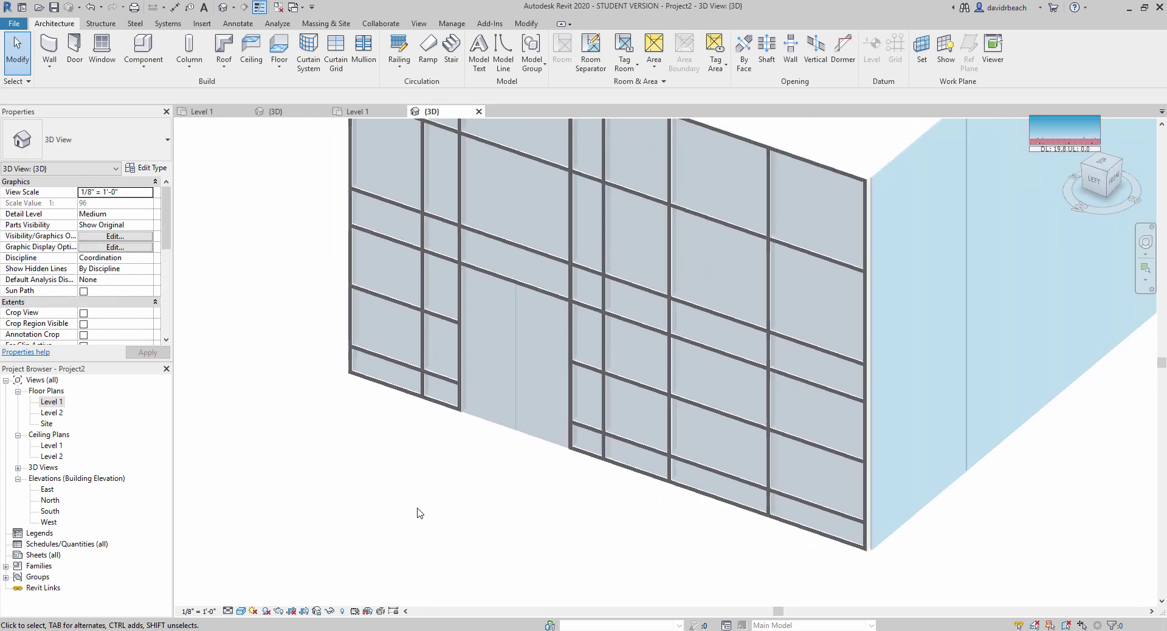
pyautogui.moveTo(567, 577); pyautogui.dragTo(573, 580, button='middle')
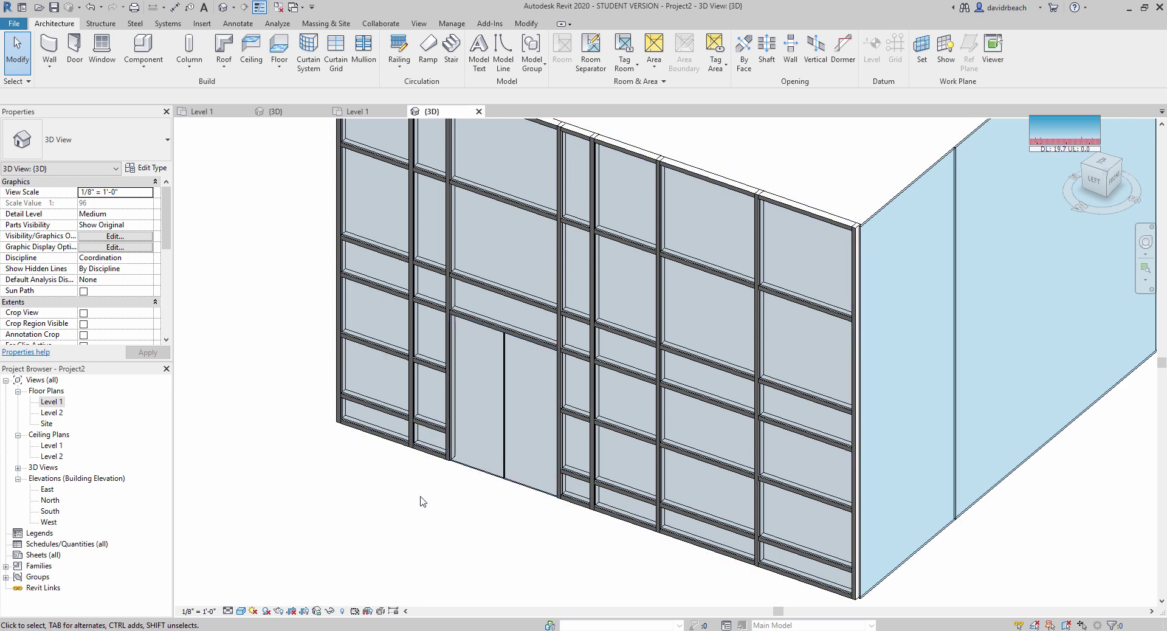
pyautogui.keyDown('shift'); pyautogui.moveTo(362, 560); pyautogui.dragTo(529, 509, button='middle'); pyautogui.keyUp('shift')
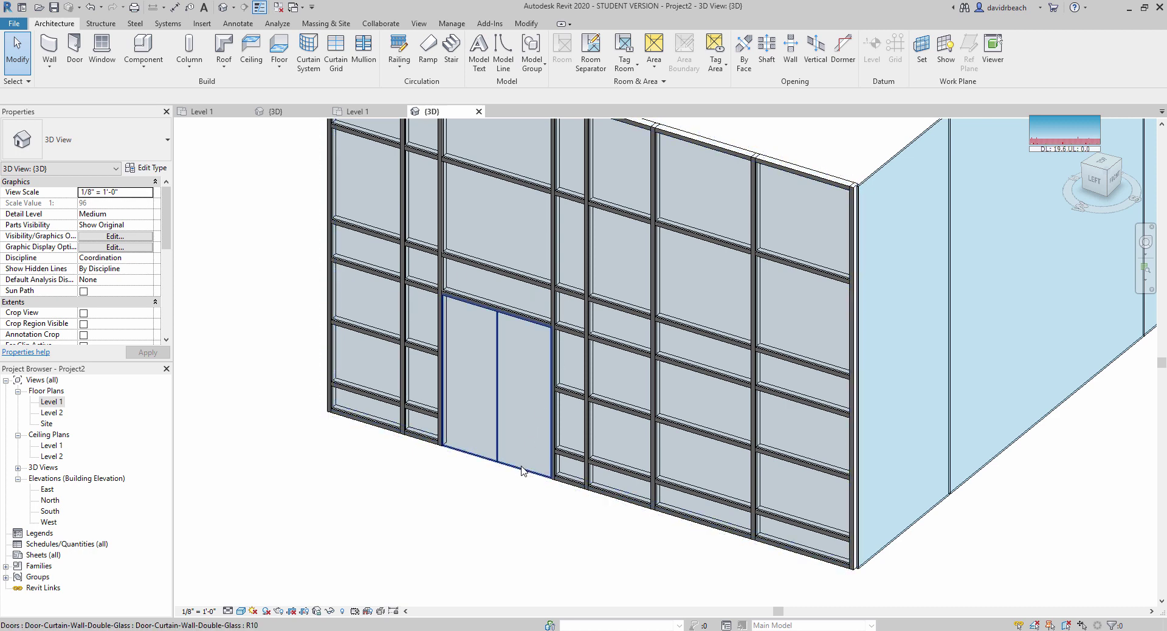
pyautogui.moveTo(525, 517); pyautogui.dragTo(494, 528, button='middle')
pyautogui.scroll(5, 530, 536)
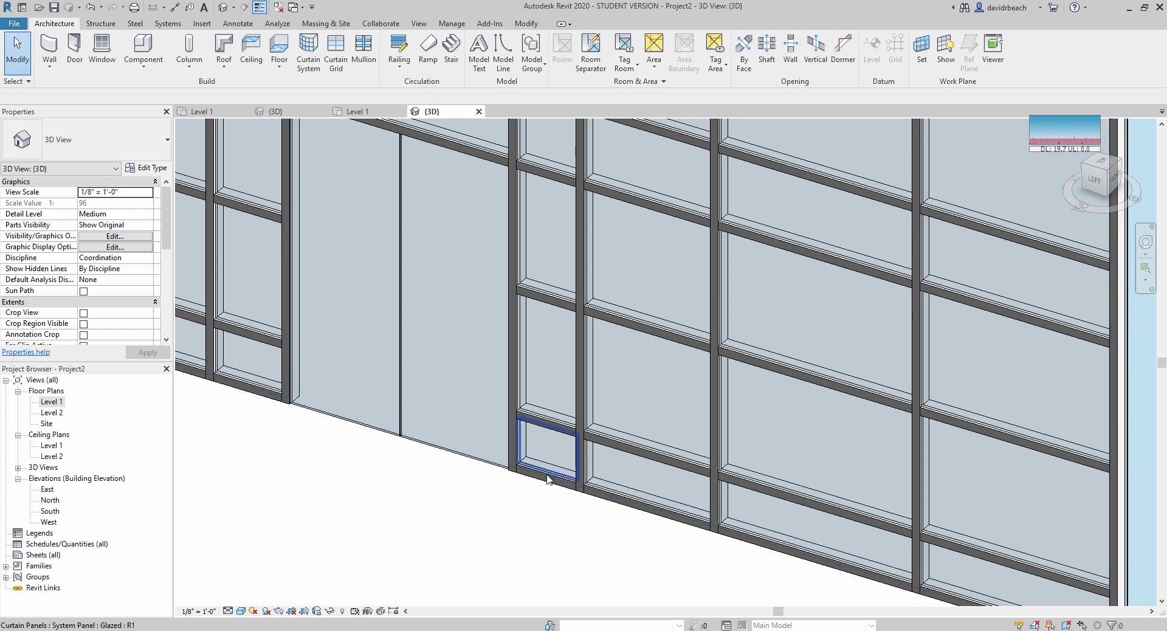
pyautogui.click(547, 479)
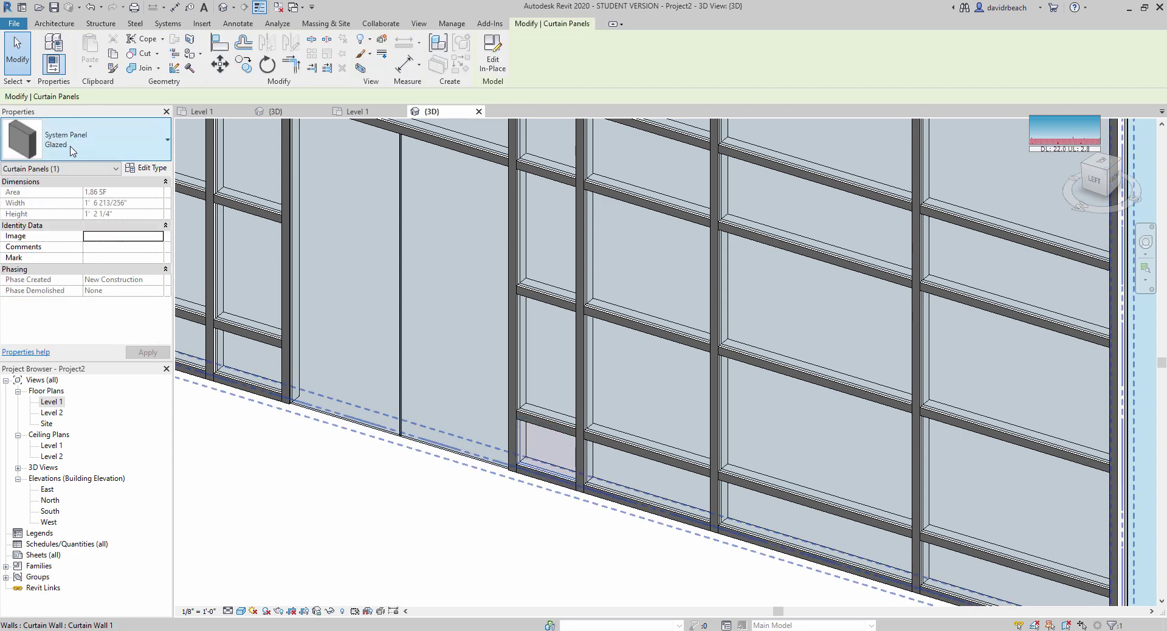
pyautogui.click(104, 139)
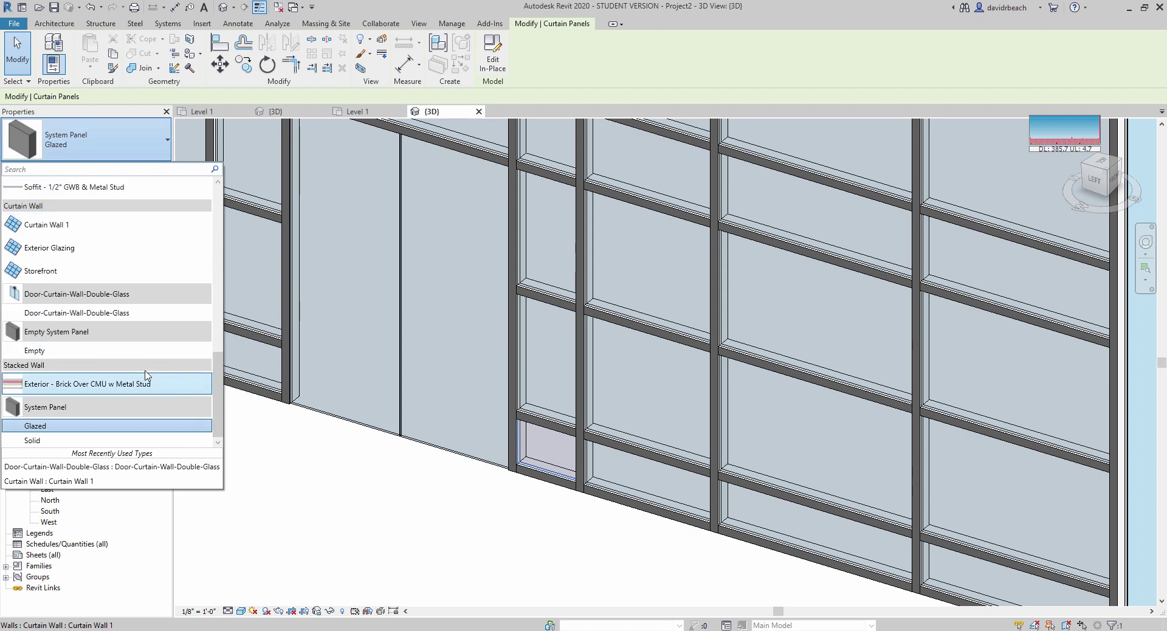
pyautogui.click(82, 350)
pyautogui.click(454, 570)
pyautogui.keyDown('shift'); pyautogui.moveTo(466, 565); pyautogui.dragTo(472, 550, button='middle'); pyautogui.keyUp('shift')
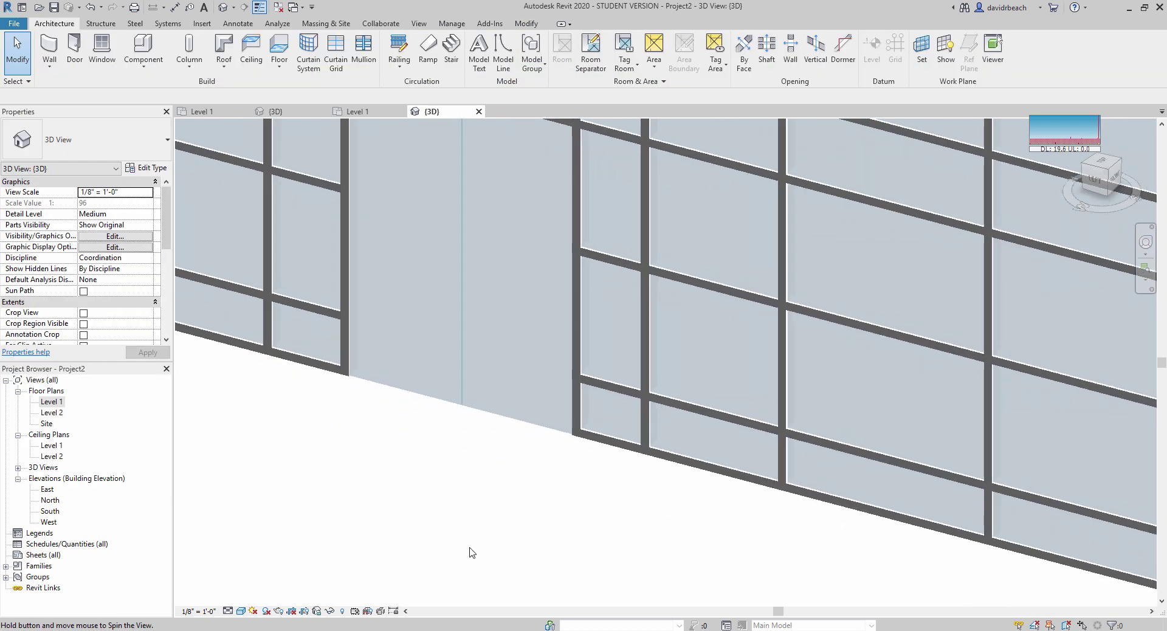
pyautogui.scroll(2, 603, 435)
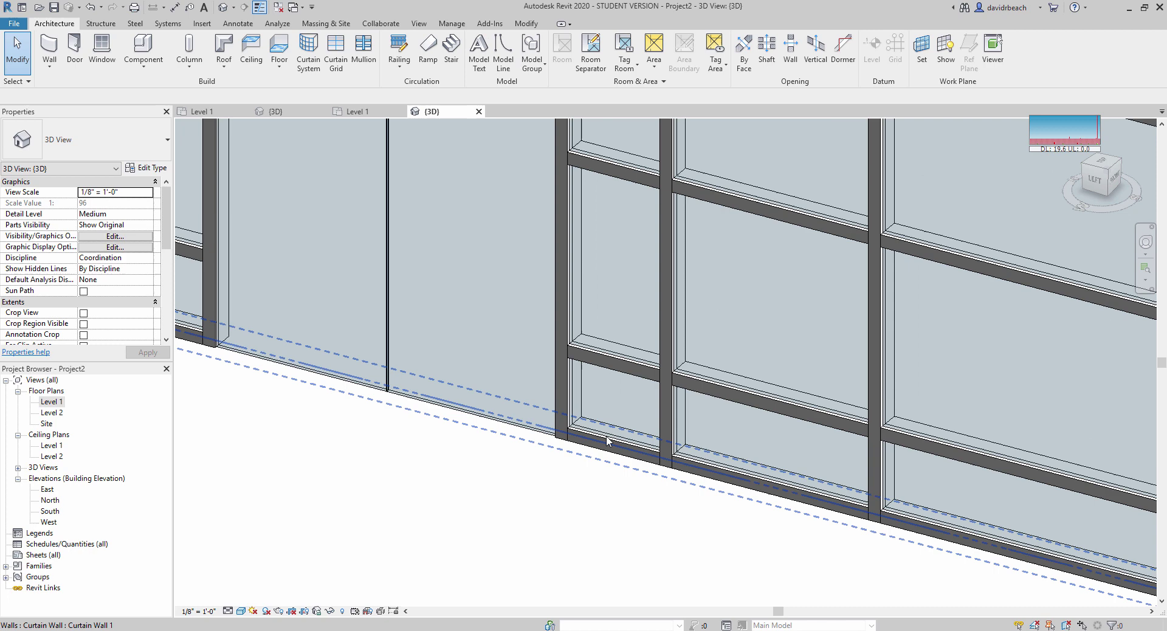
pyautogui.press('Tab')
pyautogui.press('Tab')
pyautogui.press('Tab')
pyautogui.press('Tab')
pyautogui.click(607, 439)
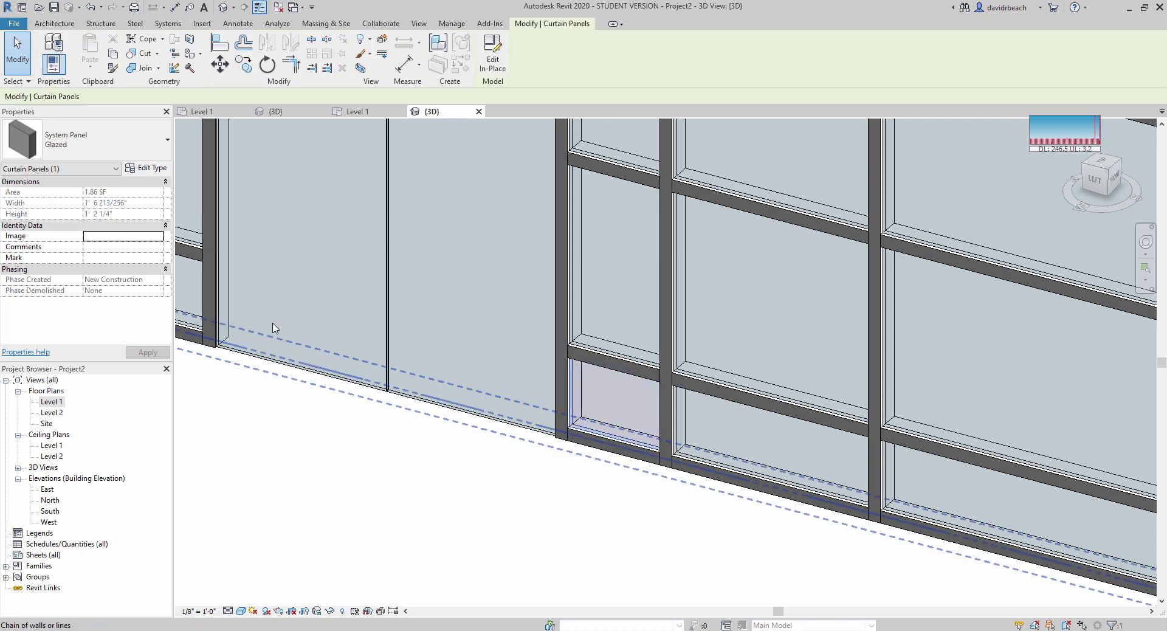
pyautogui.click(85, 158)
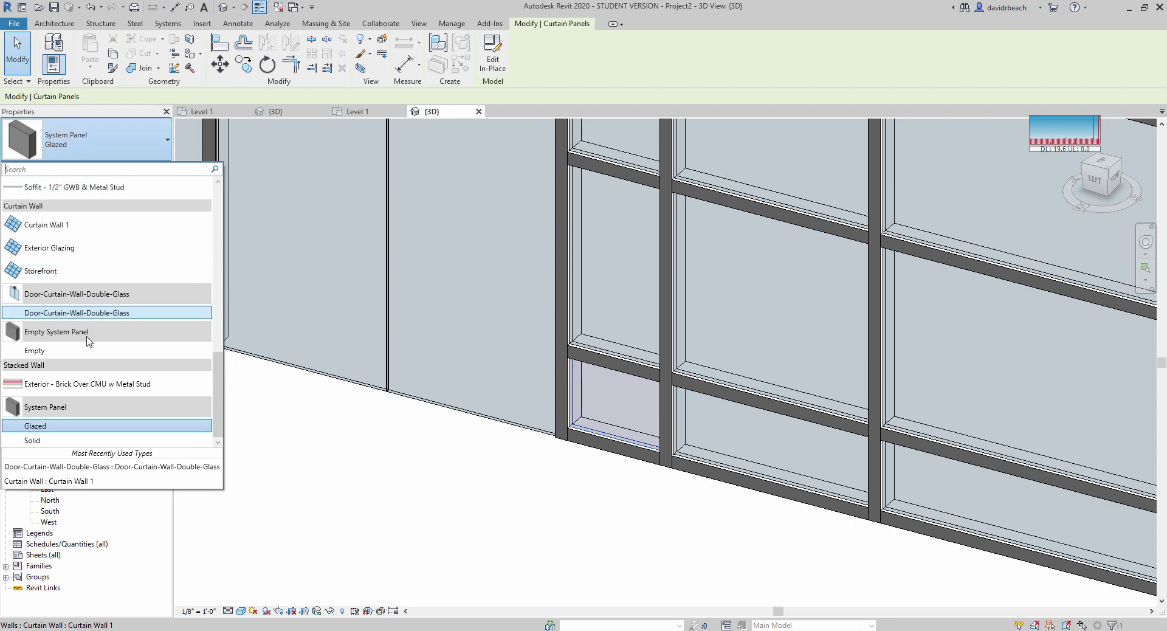
pyautogui.click(35, 351)
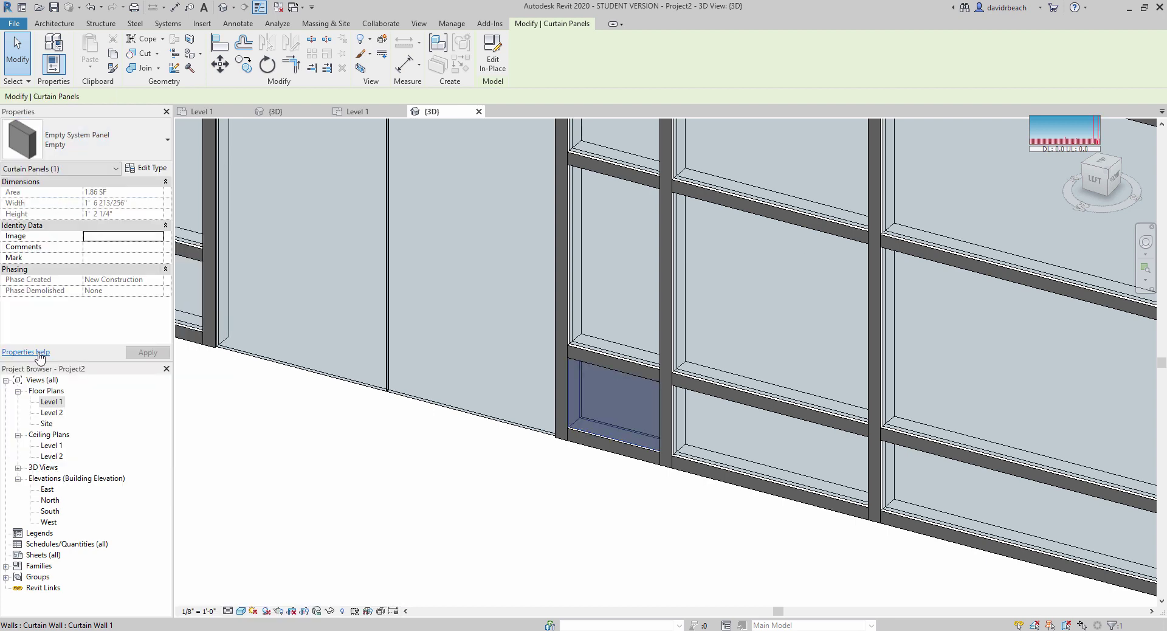
pyautogui.click(318, 482)
pyautogui.keyDown('shift'); pyautogui.moveTo(318, 482); pyautogui.dragTo(383, 501, button='middle'); pyautogui.keyUp('shift')
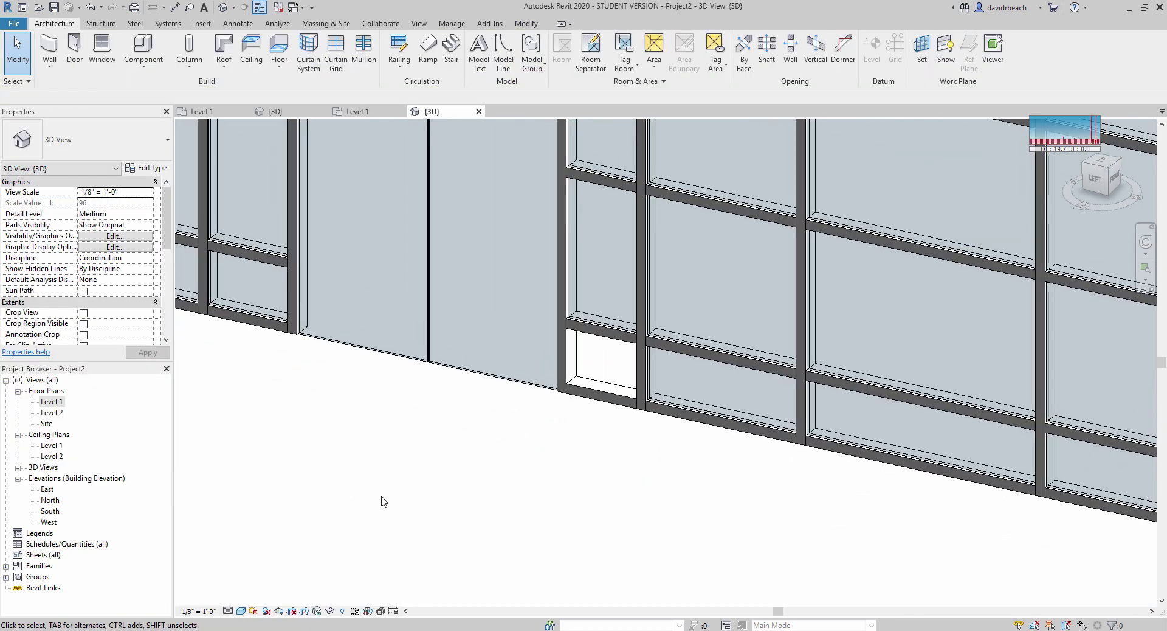
pyautogui.hotkey('ctrl', 'z')
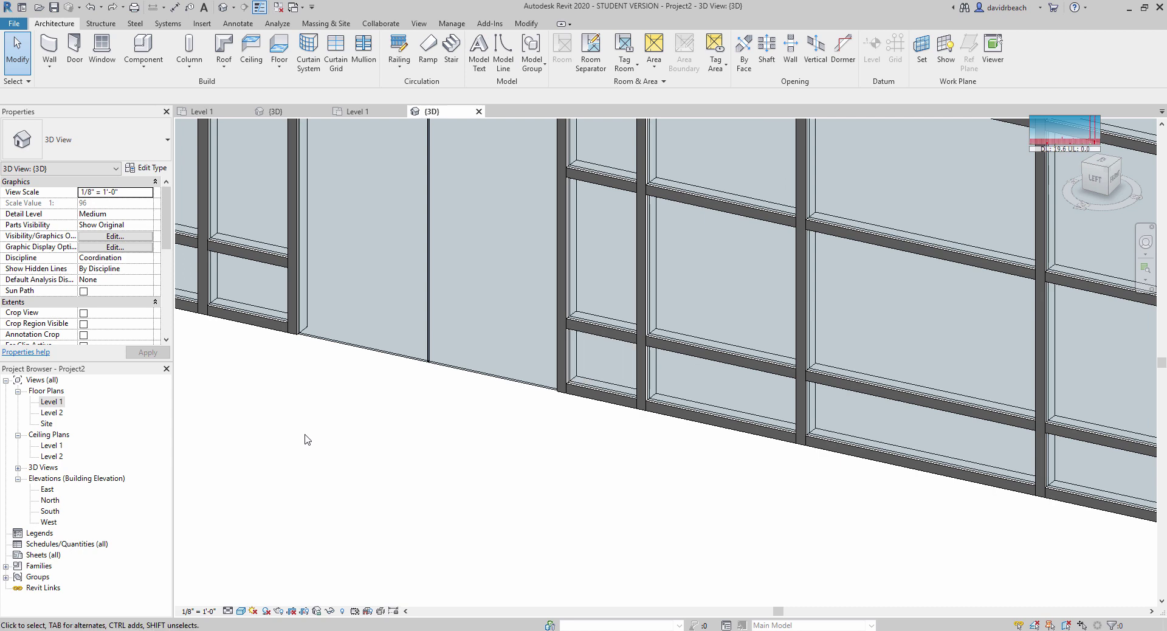
pyautogui.click(593, 389)
pyautogui.click(70, 144)
pyautogui.scroll(6, 90, 250)
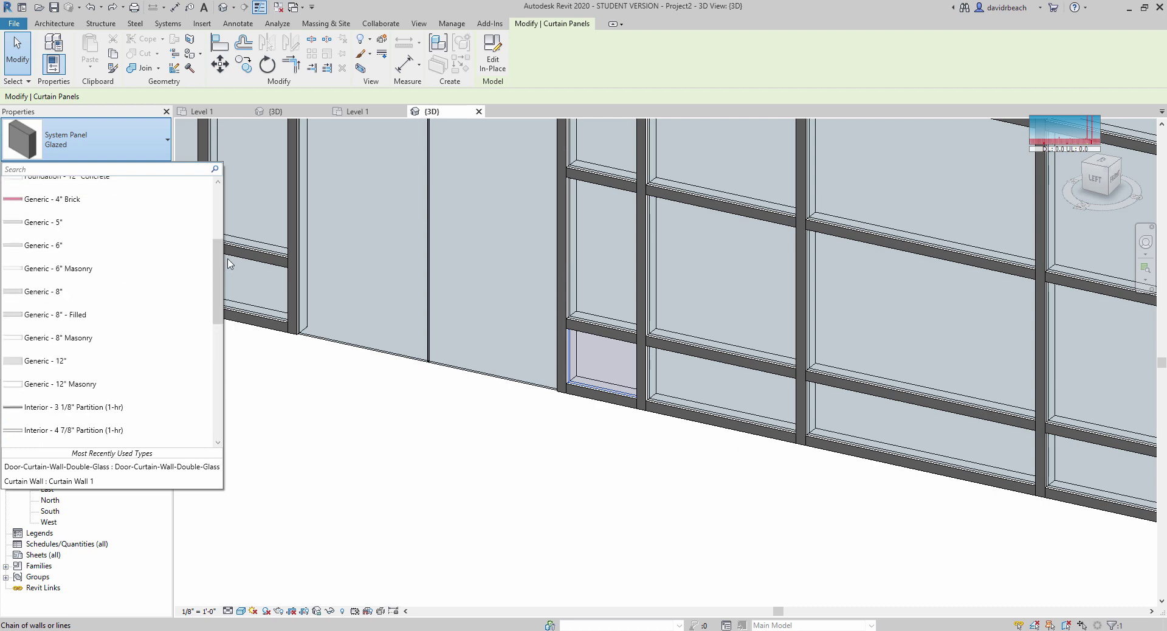
pyautogui.click(90, 250)
pyautogui.click(352, 464)
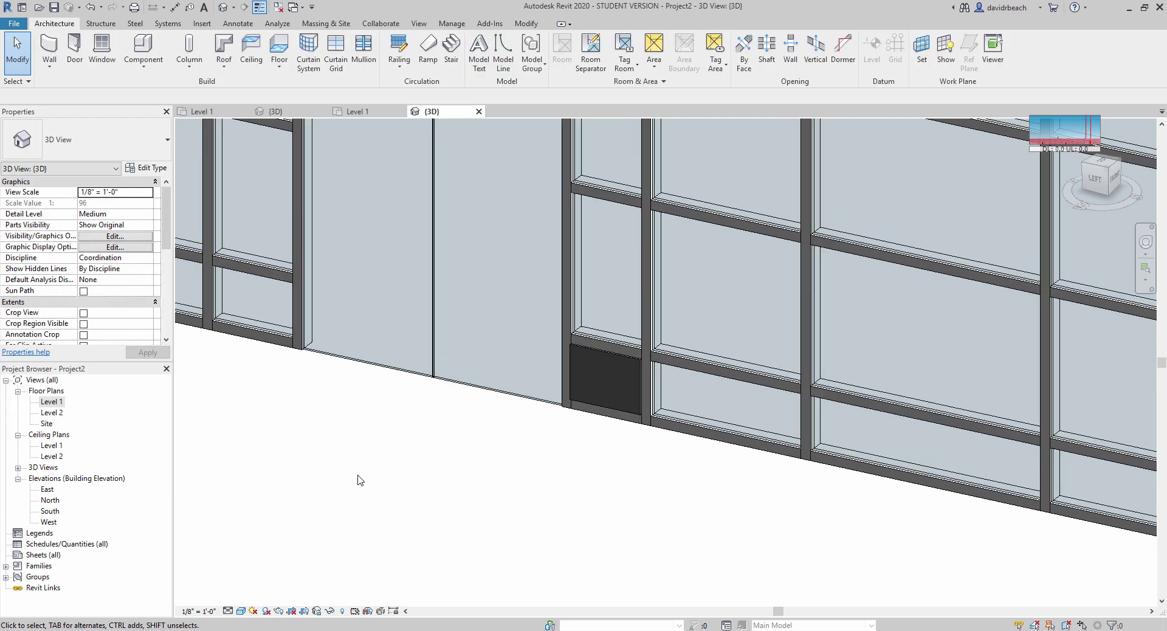
pyautogui.hotkey('ctrl', 'z')
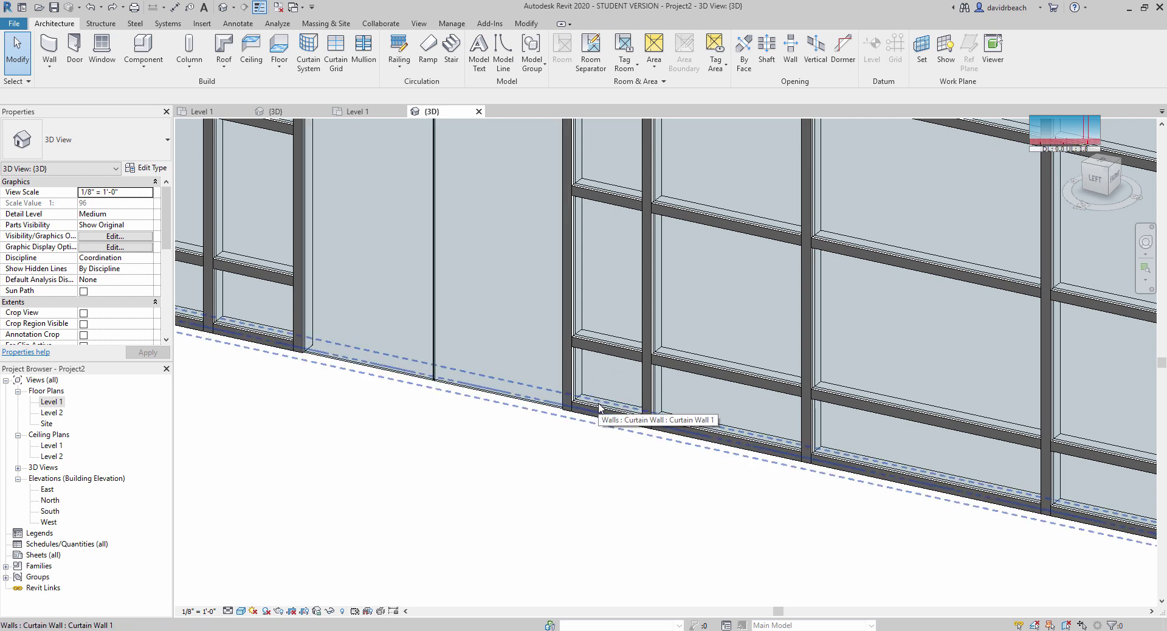
pyautogui.press('Tab')
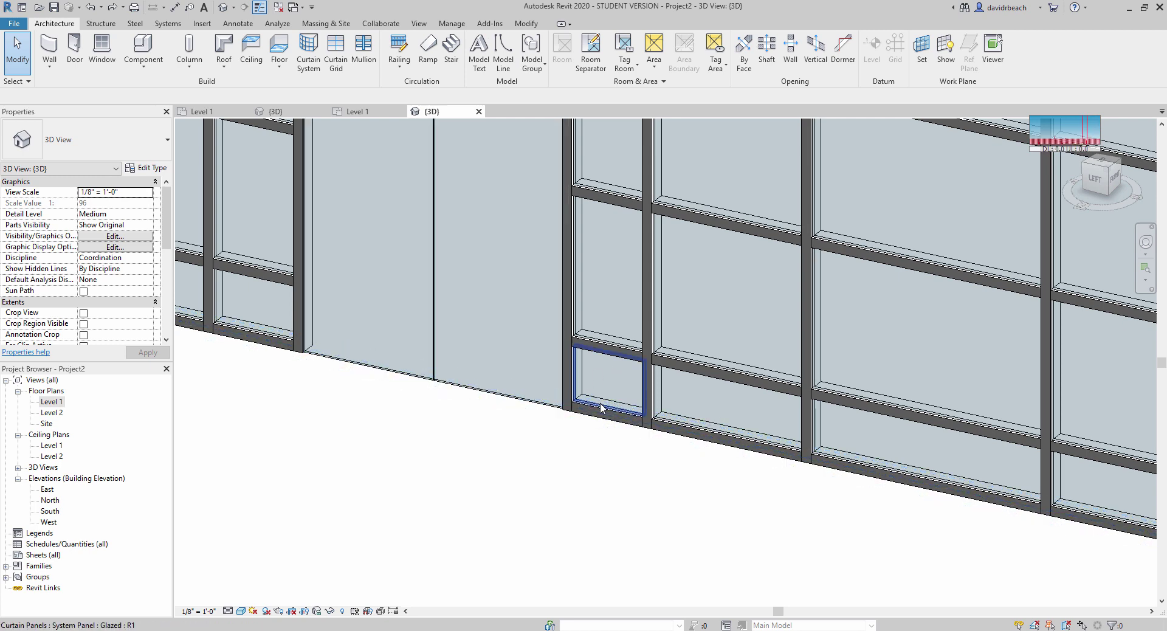
# Duplicate the small lower panel's Glazed type as a new panel type named 'Red Glass'.
pyautogui.click(600, 407)
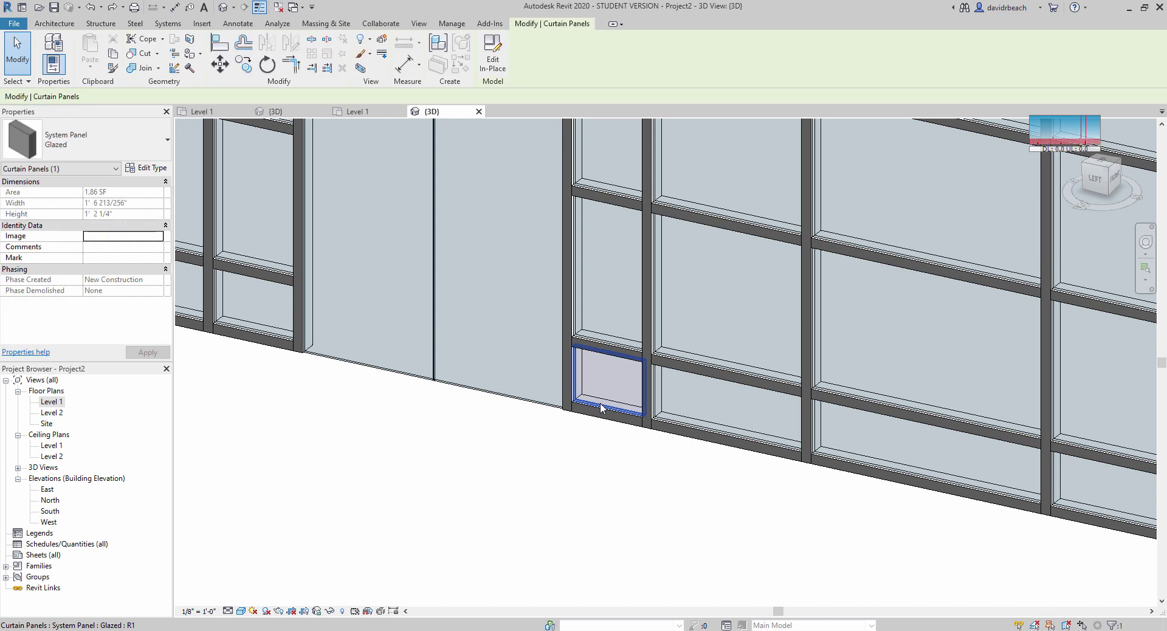
pyautogui.click(137, 170)
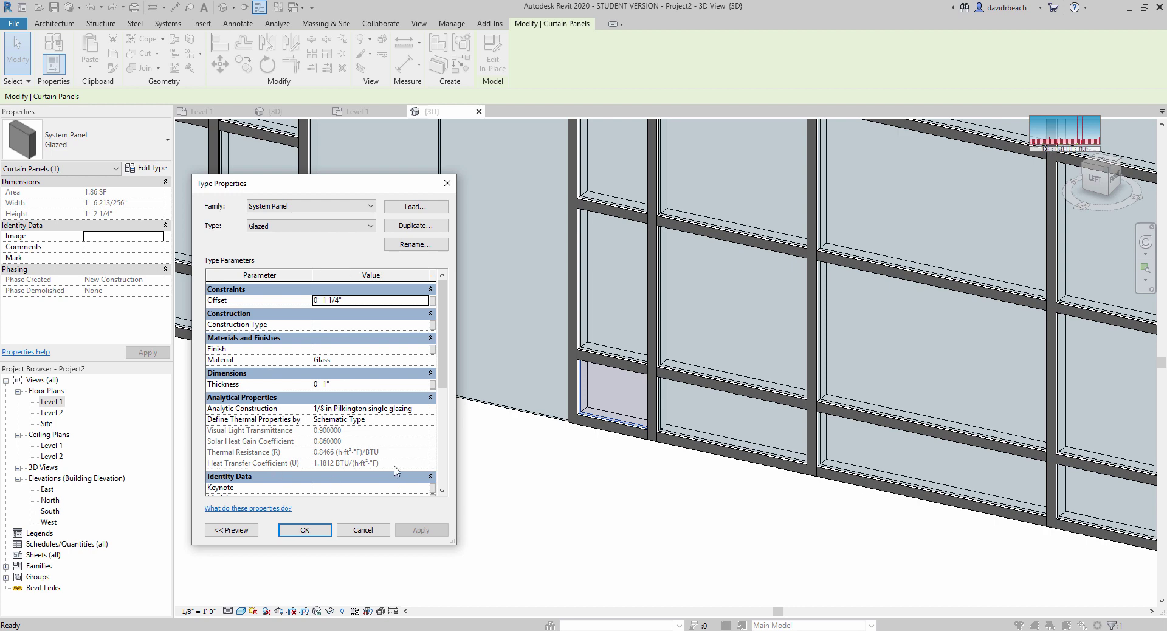
pyautogui.click(405, 227)
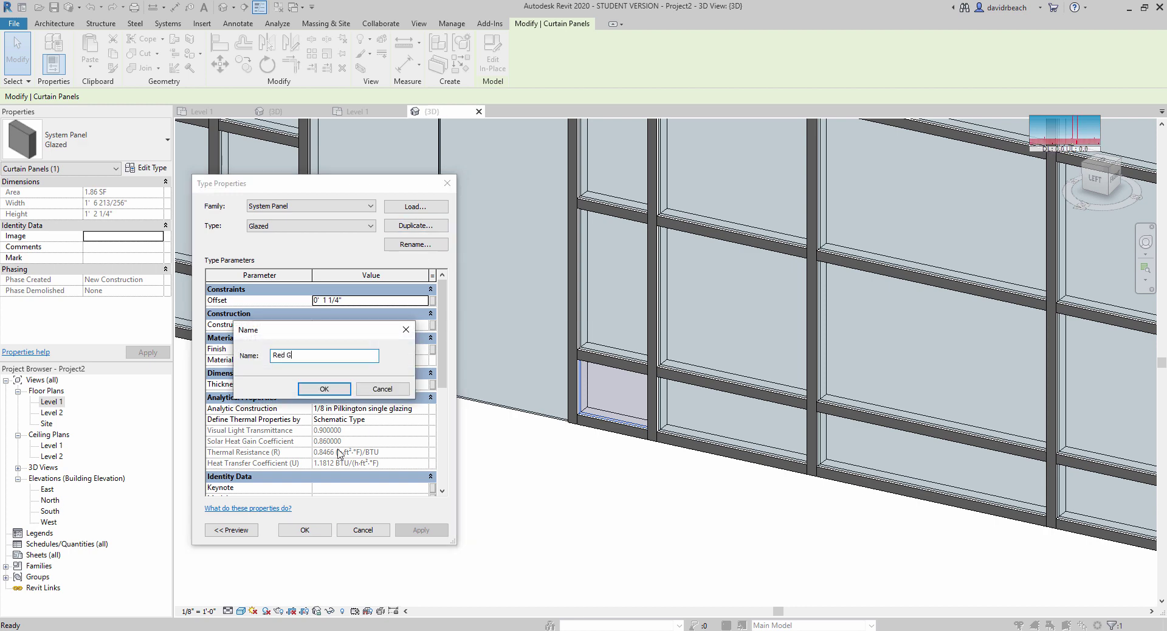
pyautogui.write('Red Glass')
pyautogui.press('Return')
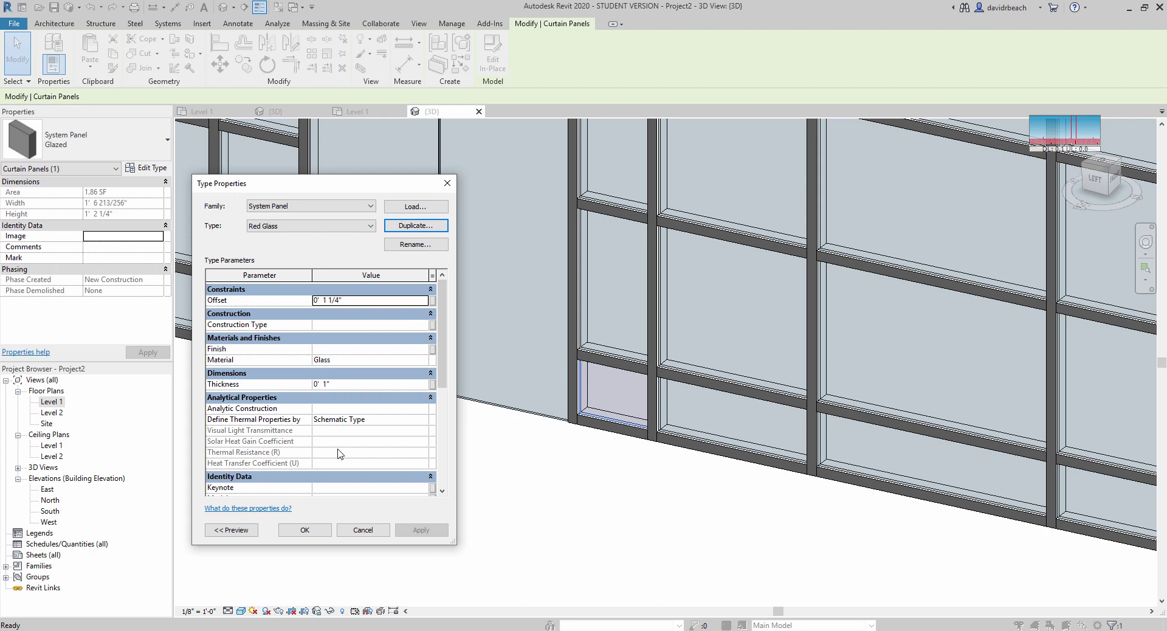
# Open the Material Browser from the panel type's Material value and create a new material.
pyautogui.click(341, 360)
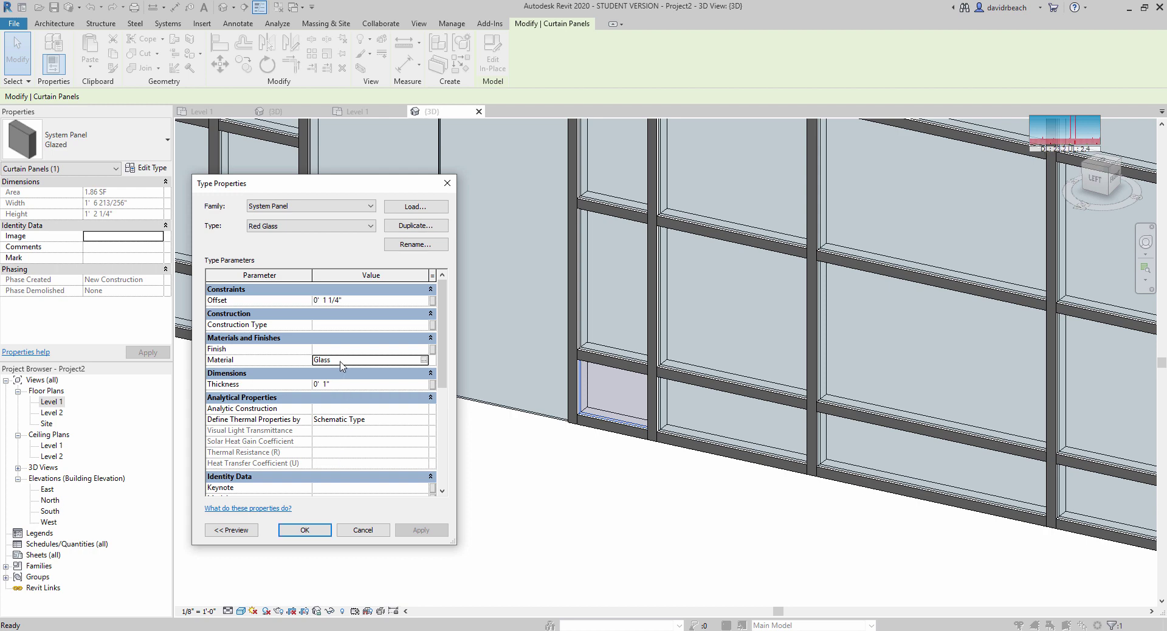
pyautogui.click(424, 361)
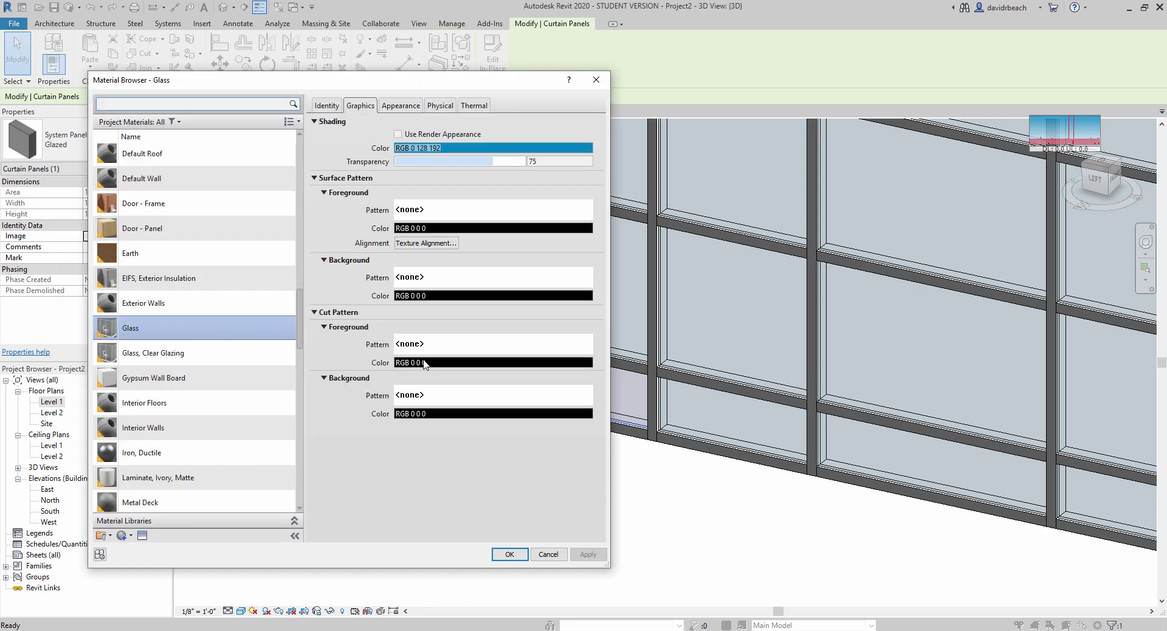
pyautogui.moveTo(289, 90); pyautogui.dragTo(664, 102)
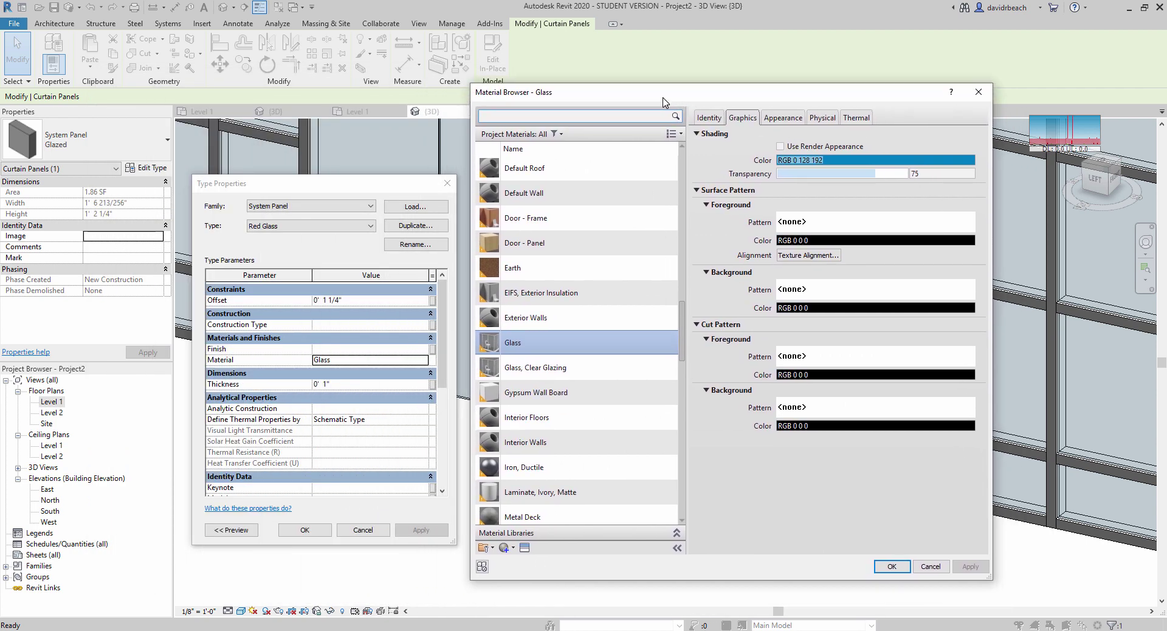
pyautogui.click(513, 552)
pyautogui.click(535, 563)
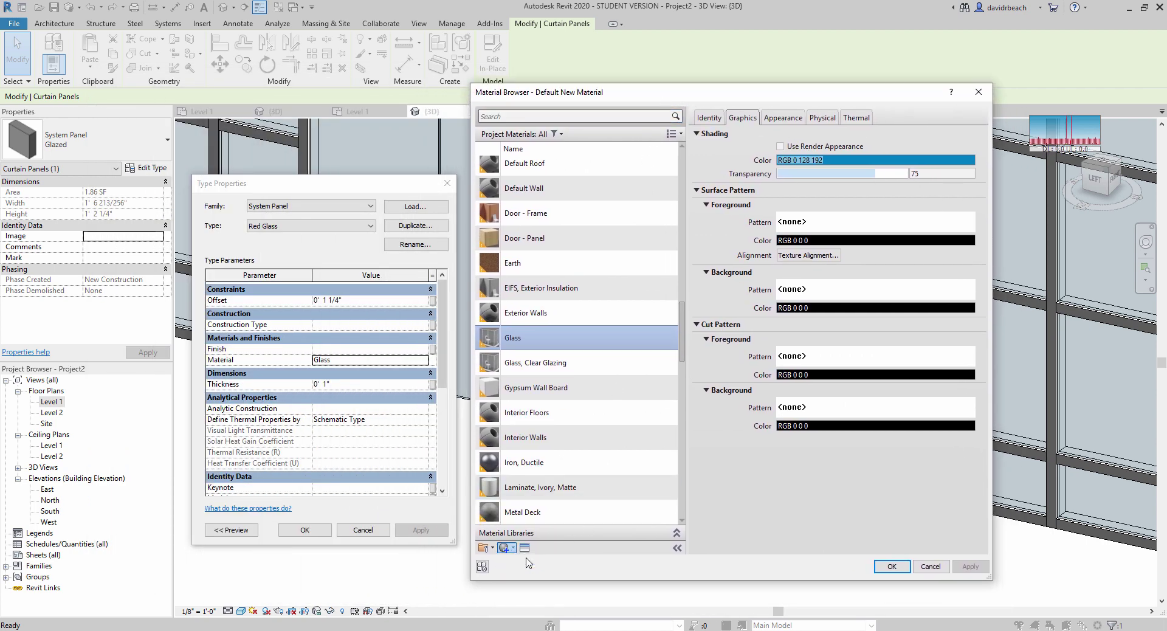
# Rename the new material to 'Red Glass' and show its Appearance settings.
pyautogui.rightClick(527, 346)
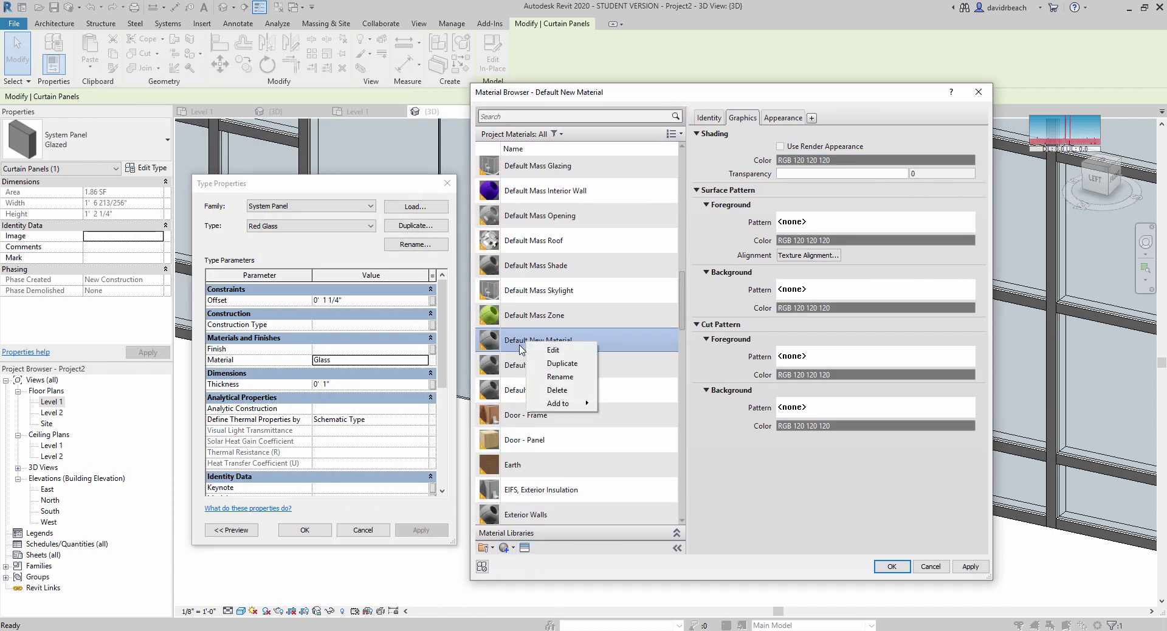
pyautogui.click(557, 378)
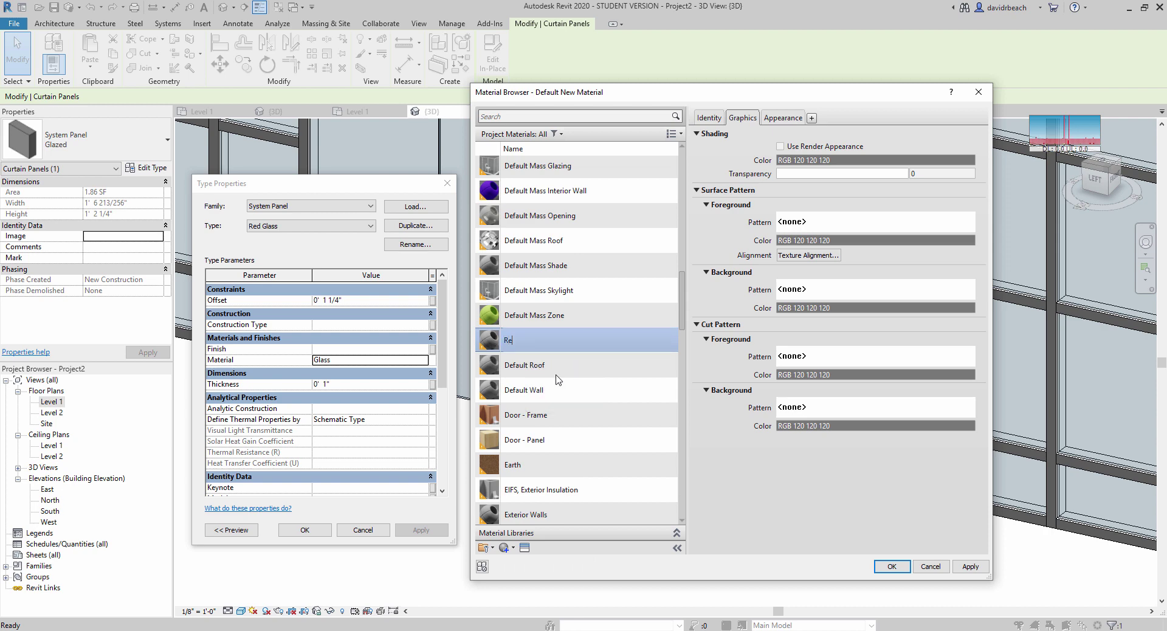
pyautogui.write('Red Glass')
pyautogui.press('Return')
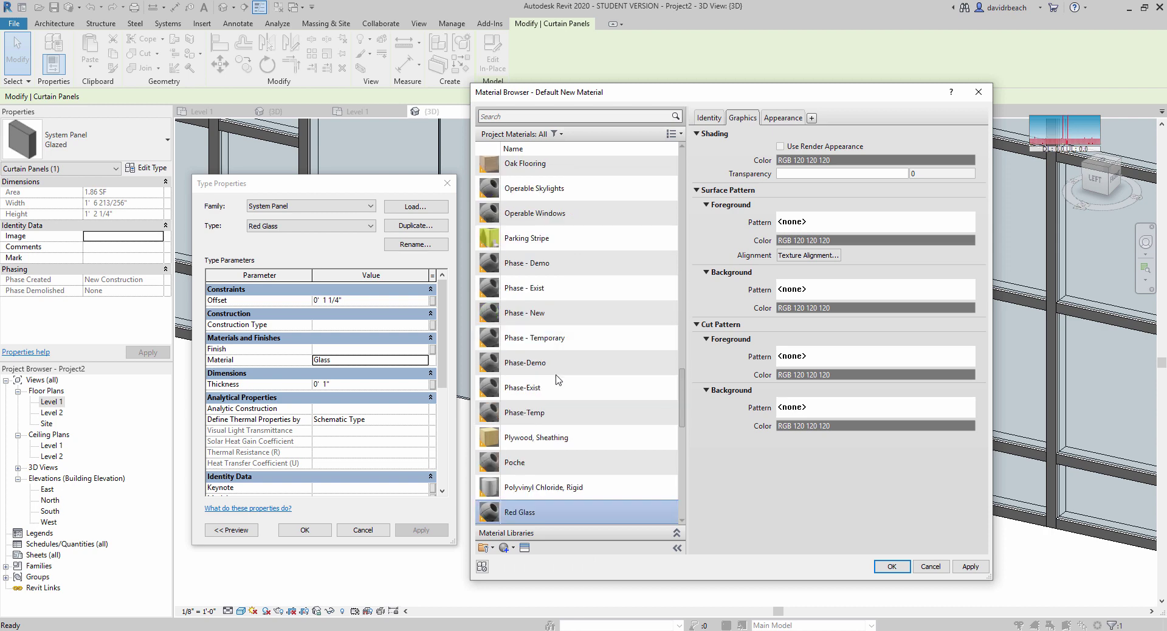
pyautogui.scroll(-1, 517, 462)
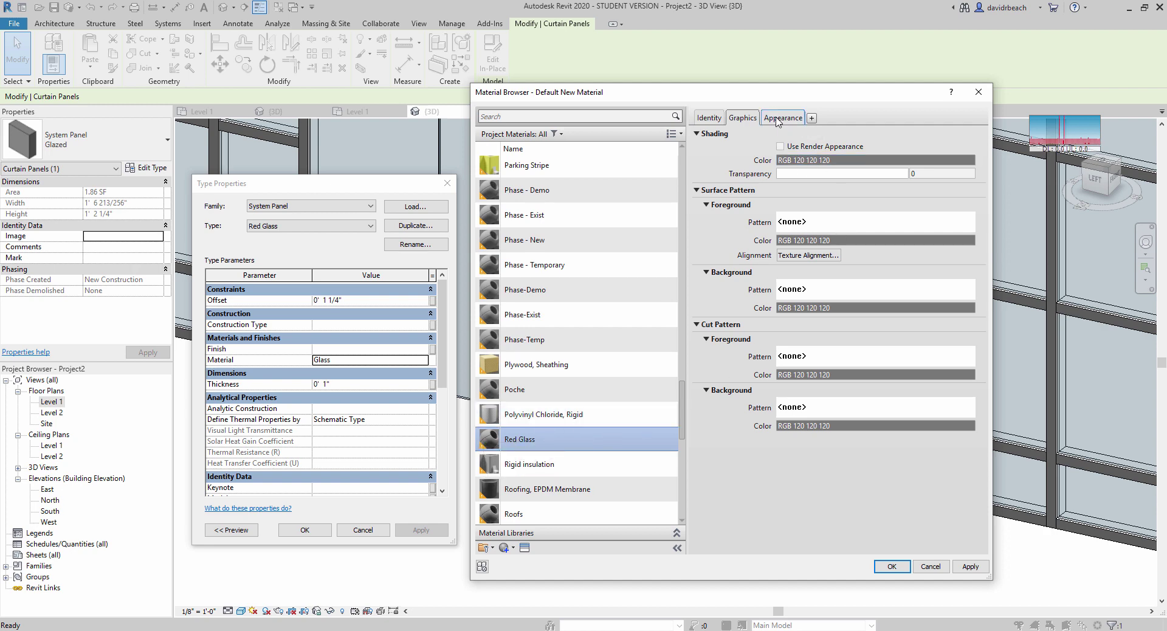
pyautogui.click(778, 119)
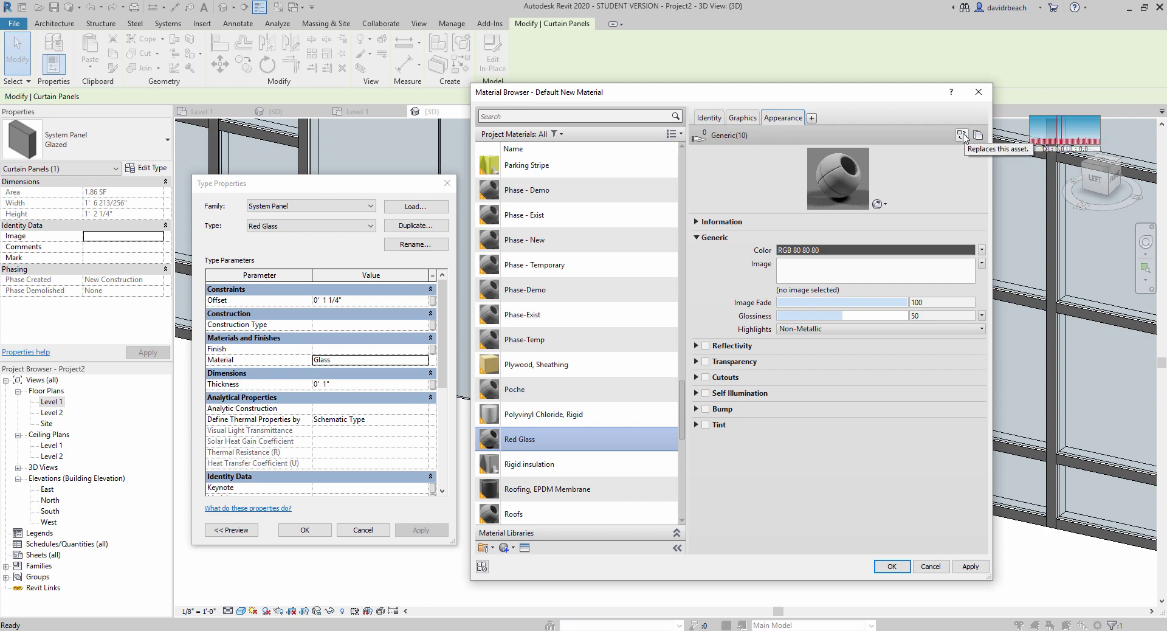
# Open the Asset Browser to replace the appearance and expand Appearance Library > Glass.
pyautogui.click(962, 135)
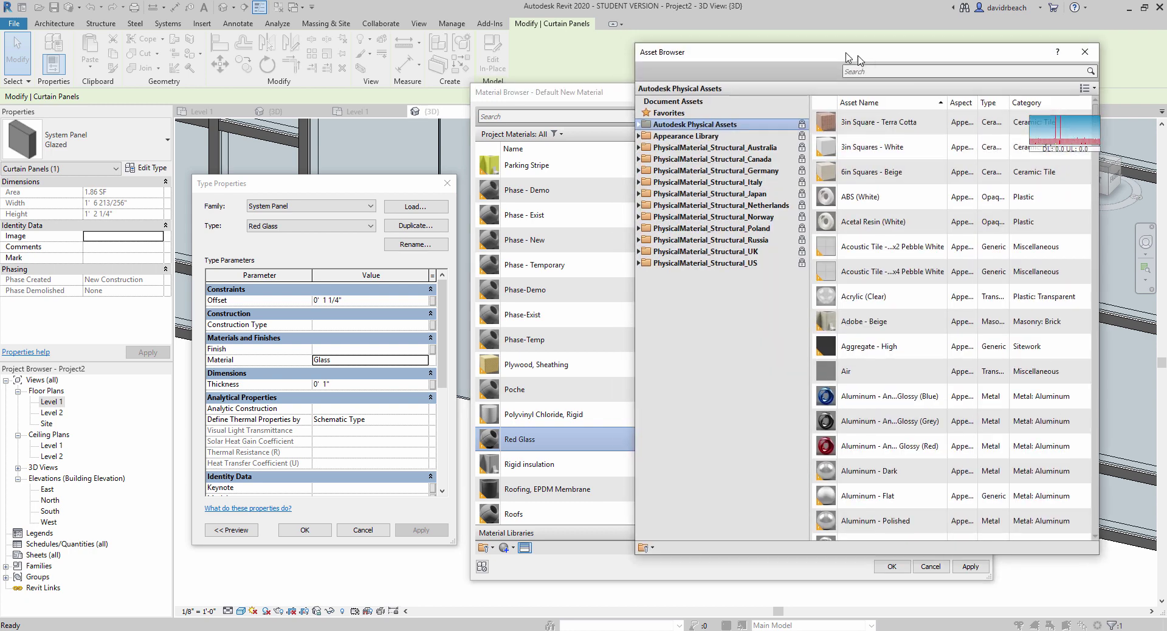
pyautogui.moveTo(859, 59); pyautogui.dragTo(880, 63)
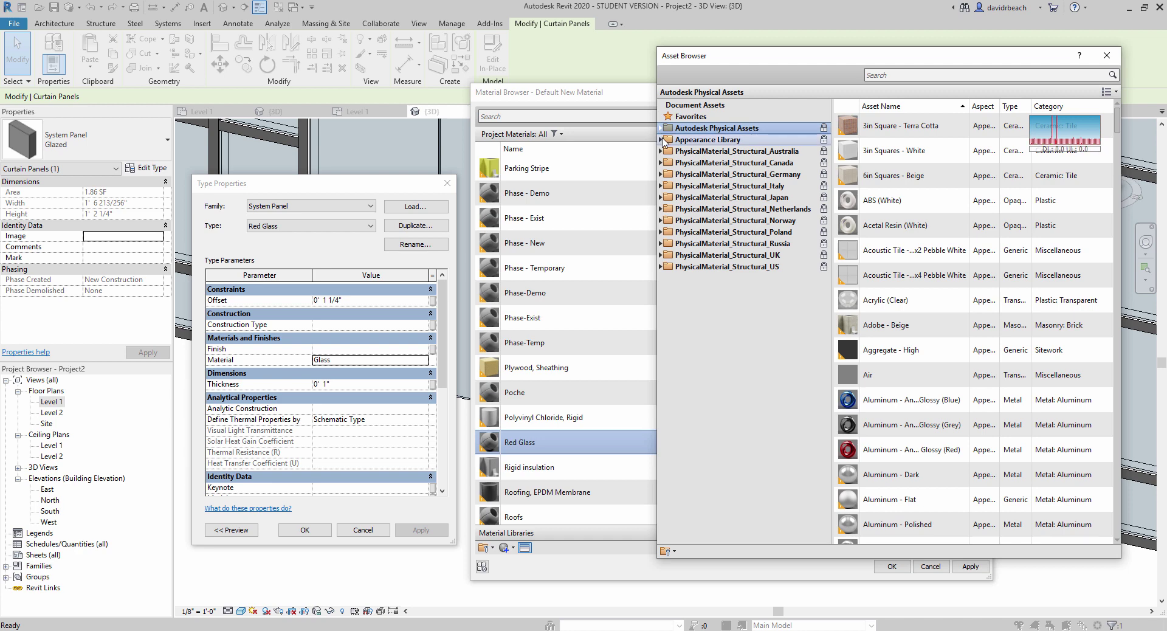
pyautogui.click(661, 139)
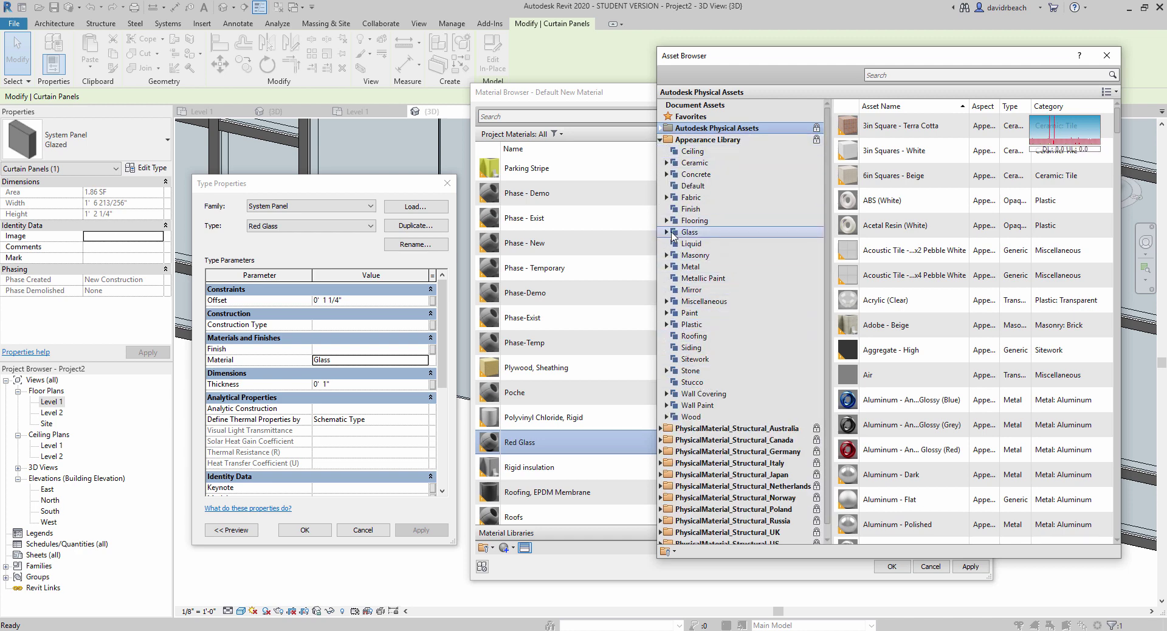
pyautogui.click(666, 233)
pyautogui.click(682, 233)
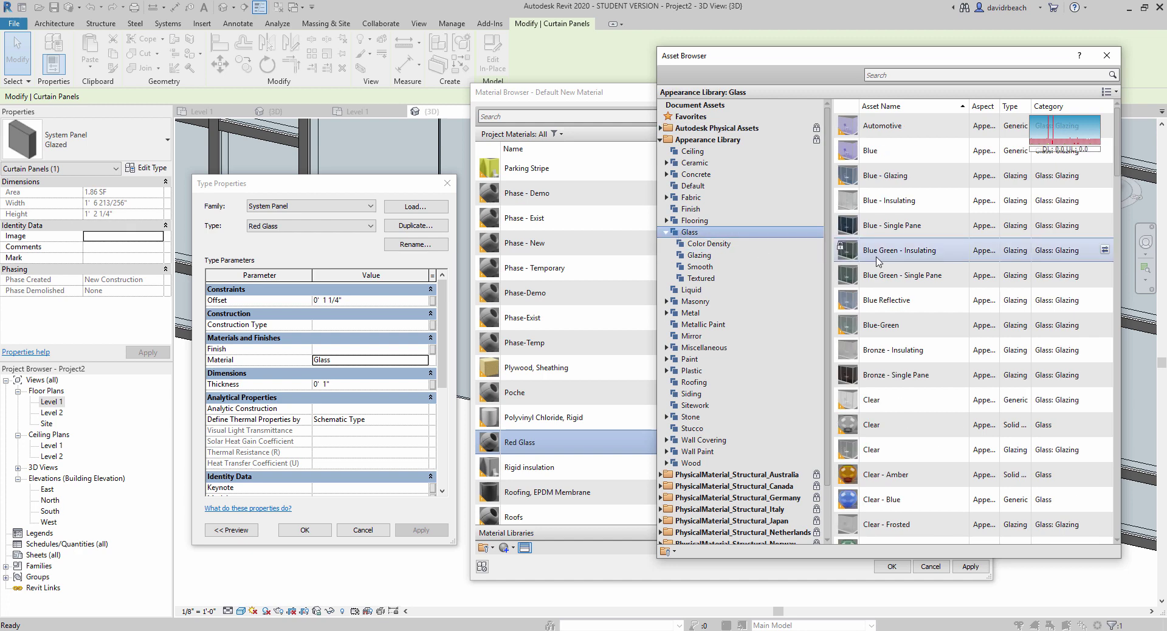
# Browse the Glass assets, try Dark Bronze, then apply the Dark Red glass appearance.
pyautogui.scroll(-4, 941, 278)
pyautogui.scroll(-5, 940, 277)
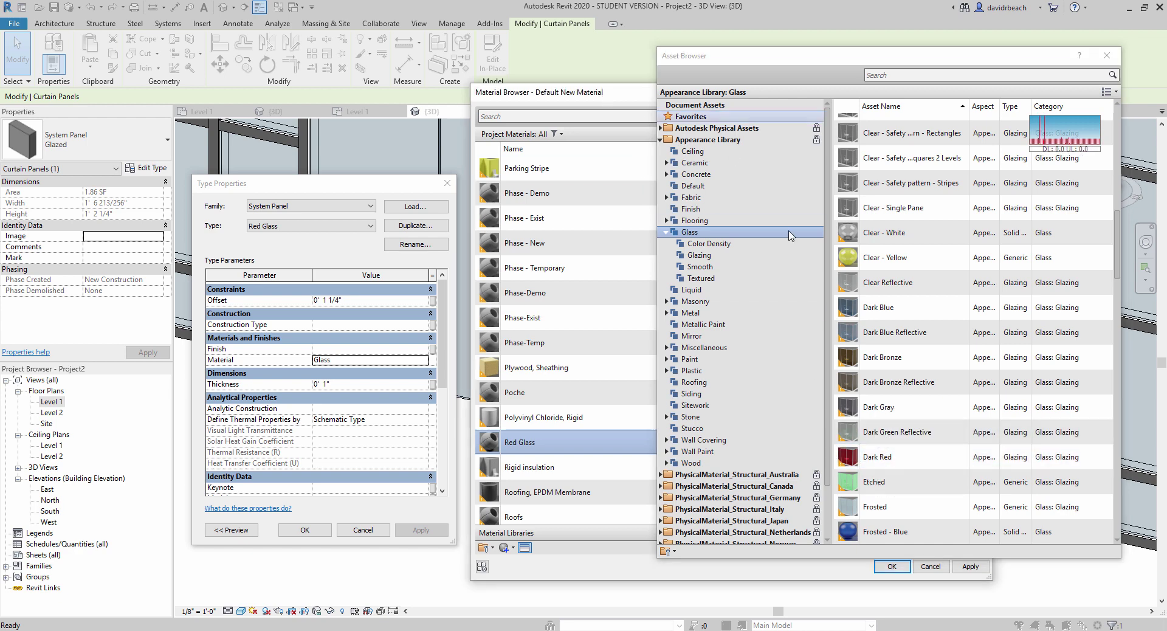
pyautogui.scroll(1, 936, 200)
pyautogui.moveTo(906, 61); pyautogui.dragTo(882, 51)
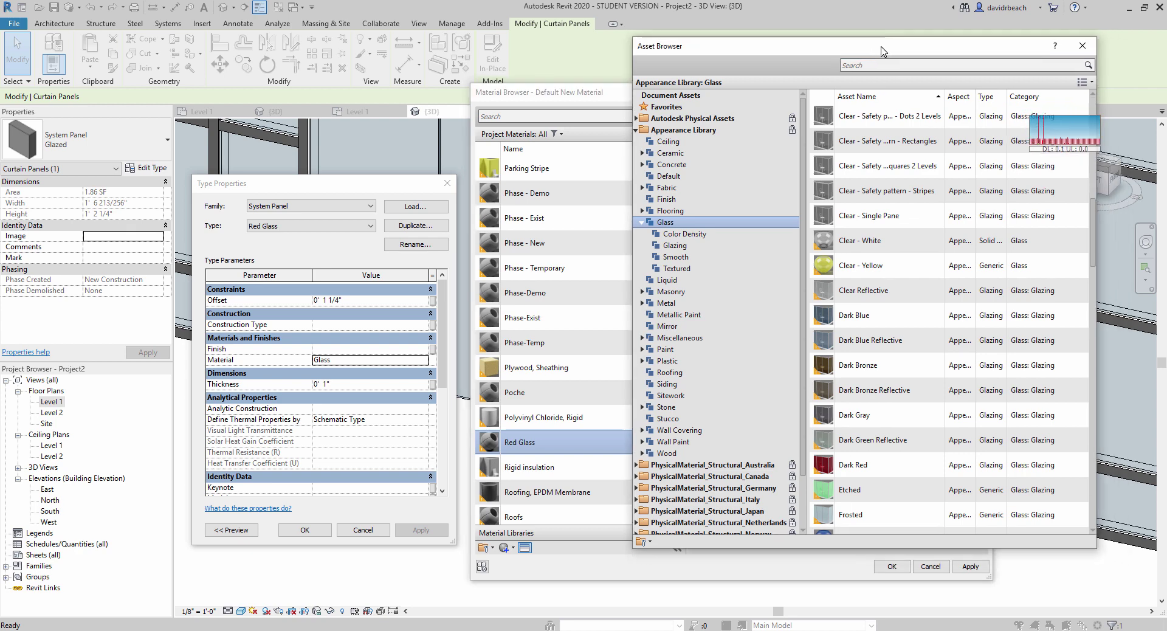
pyautogui.scroll(4, 892, 382)
pyautogui.scroll(-3, 892, 382)
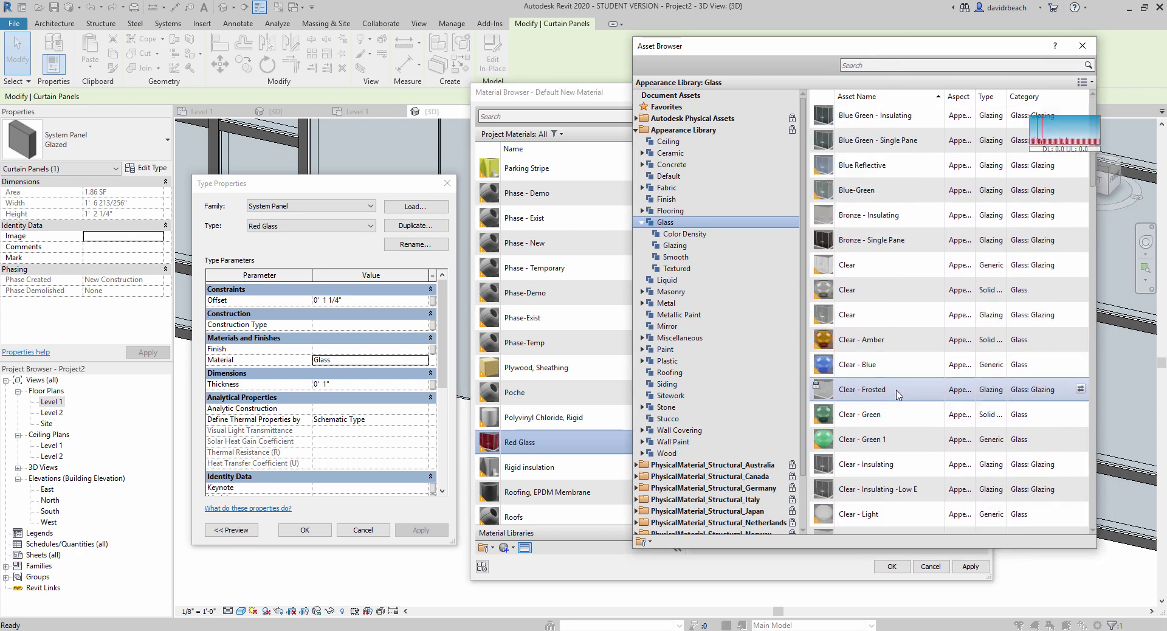
pyautogui.scroll(-4, 903, 392)
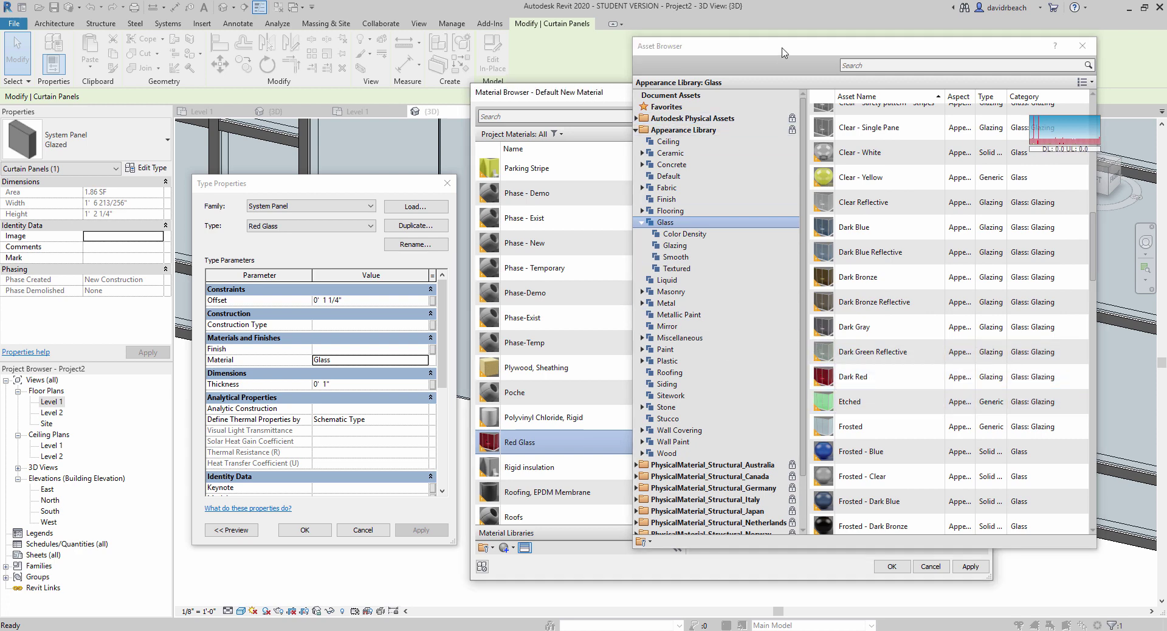
pyautogui.moveTo(812, 48); pyautogui.dragTo(640, 64)
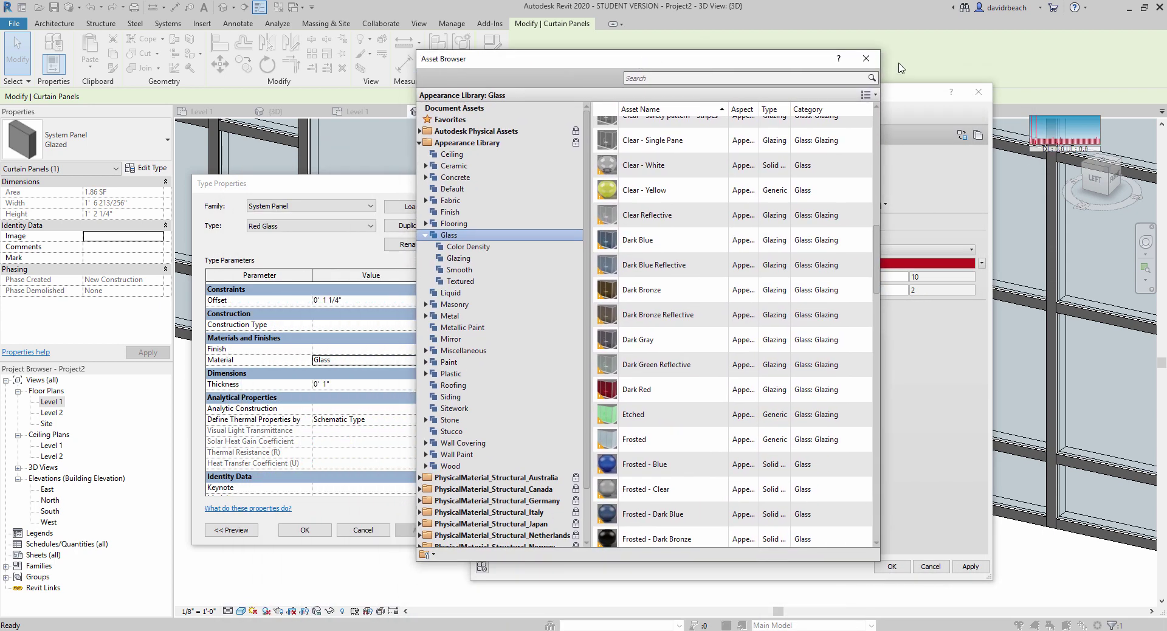
pyautogui.moveTo(773, 73); pyautogui.dragTo(630, 73)
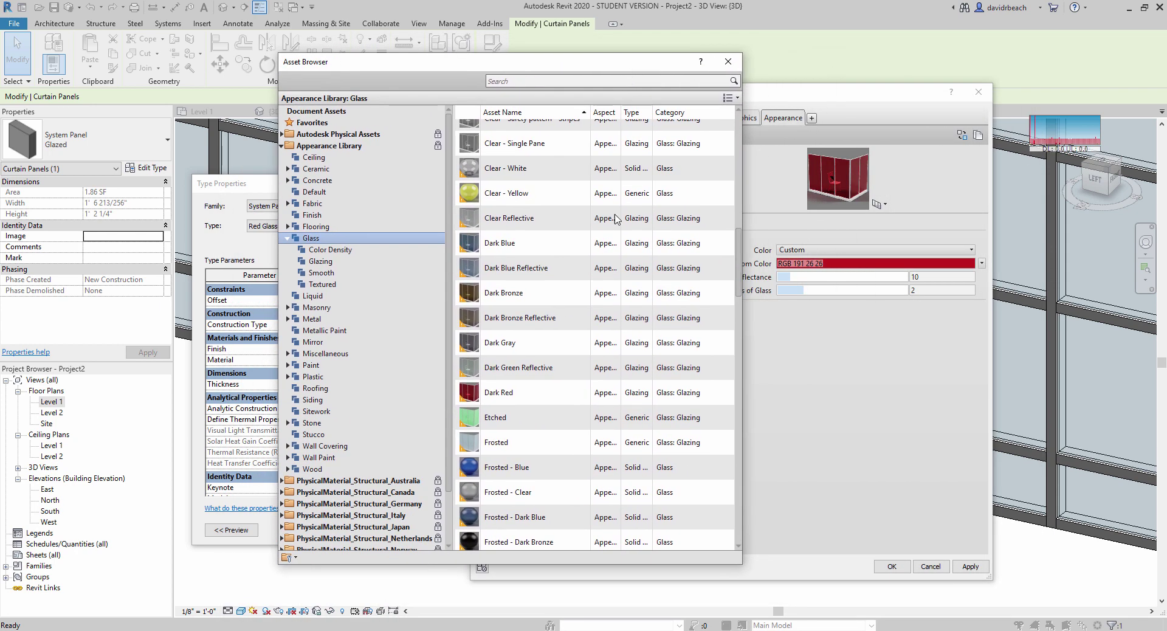
pyautogui.scroll(1, 617, 219)
pyautogui.doubleClick(516, 308)
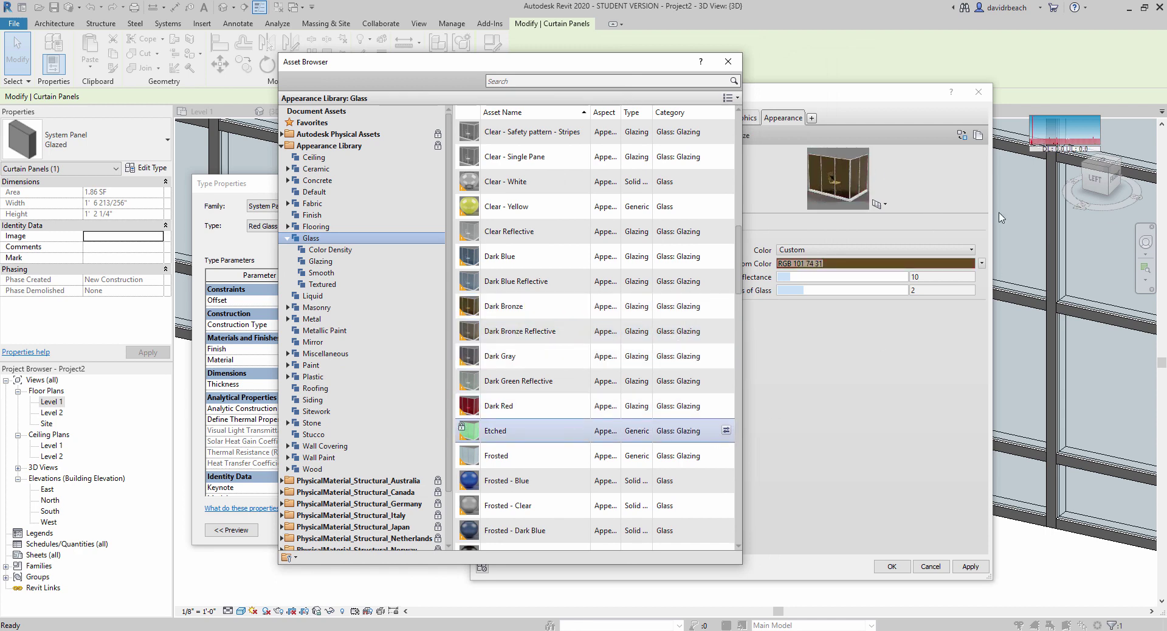
pyautogui.doubleClick(541, 412)
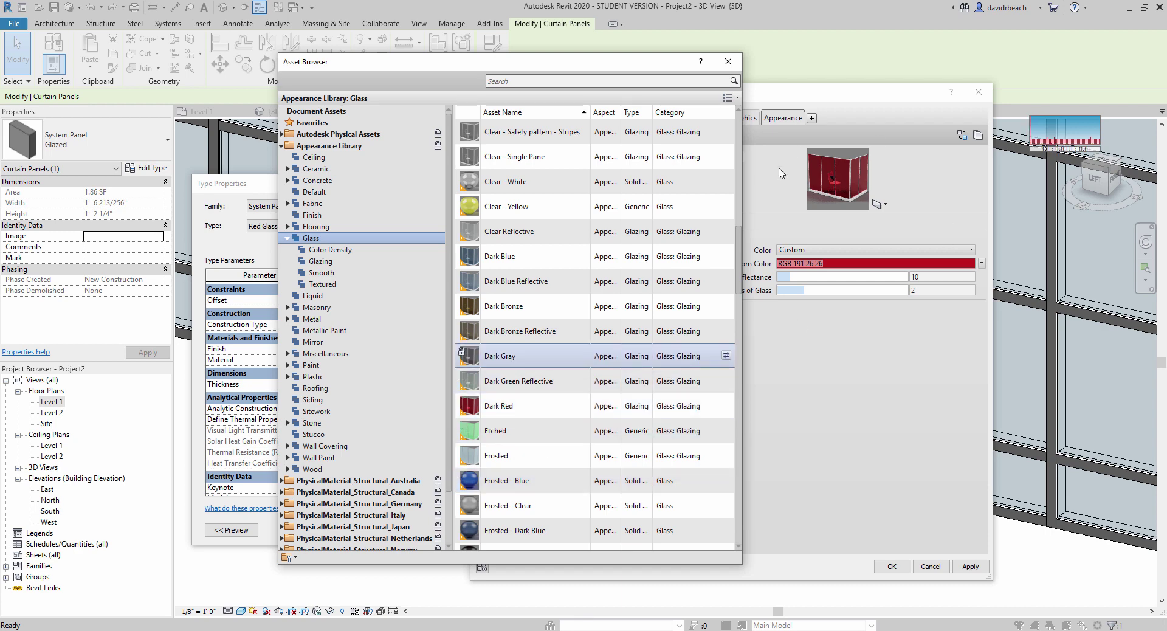
# Close the Asset Browser, tick Use Render Appearance on the Graphics tab, and accept the material.
pyautogui.click(728, 61)
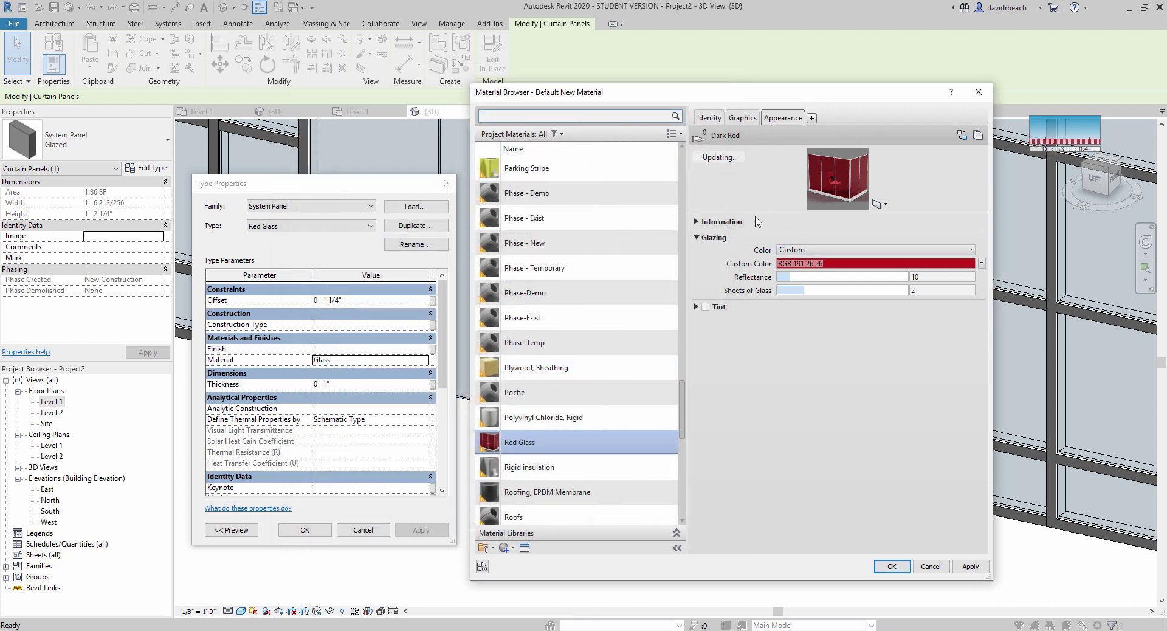
pyautogui.moveTo(757, 211); pyautogui.dragTo(757, 324)
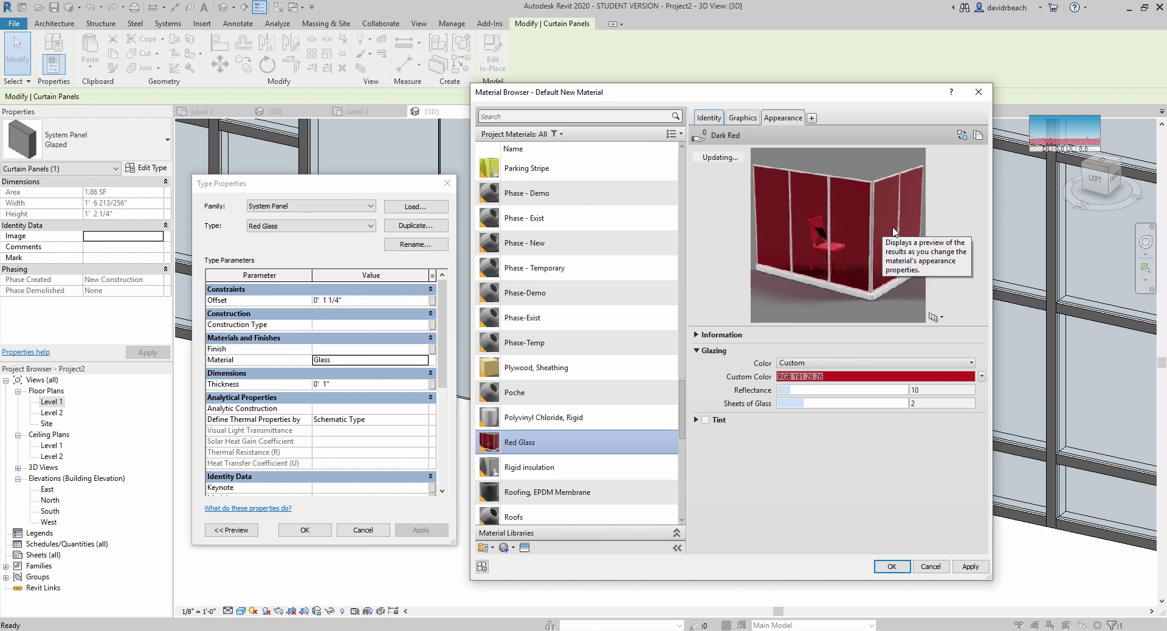
pyautogui.click(752, 122)
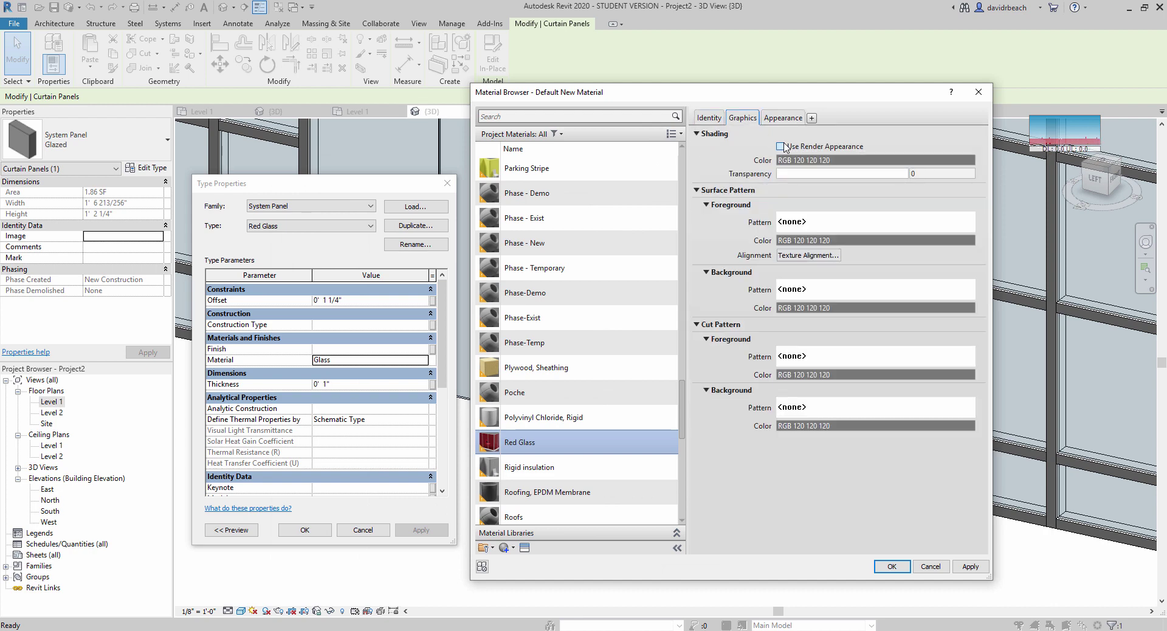
pyautogui.click(781, 147)
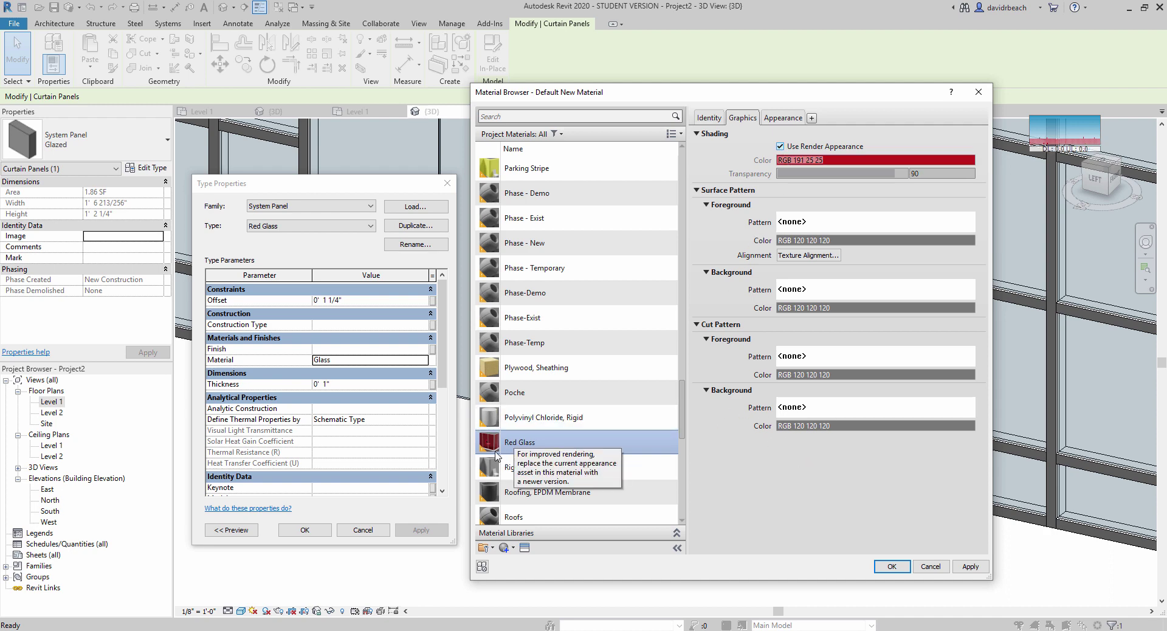
pyautogui.click(892, 565)
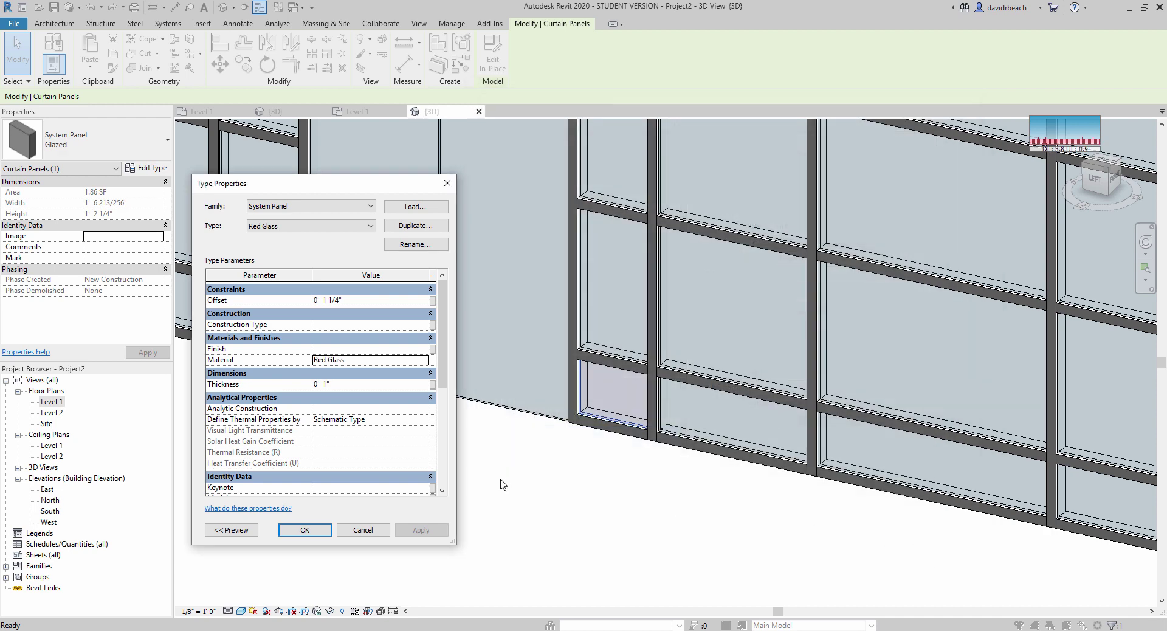
# Confirm the Red Glass type properties, orbit to the building corner, and Tab-select a curtain panel.
pyautogui.click(305, 530)
pyautogui.click(344, 519)
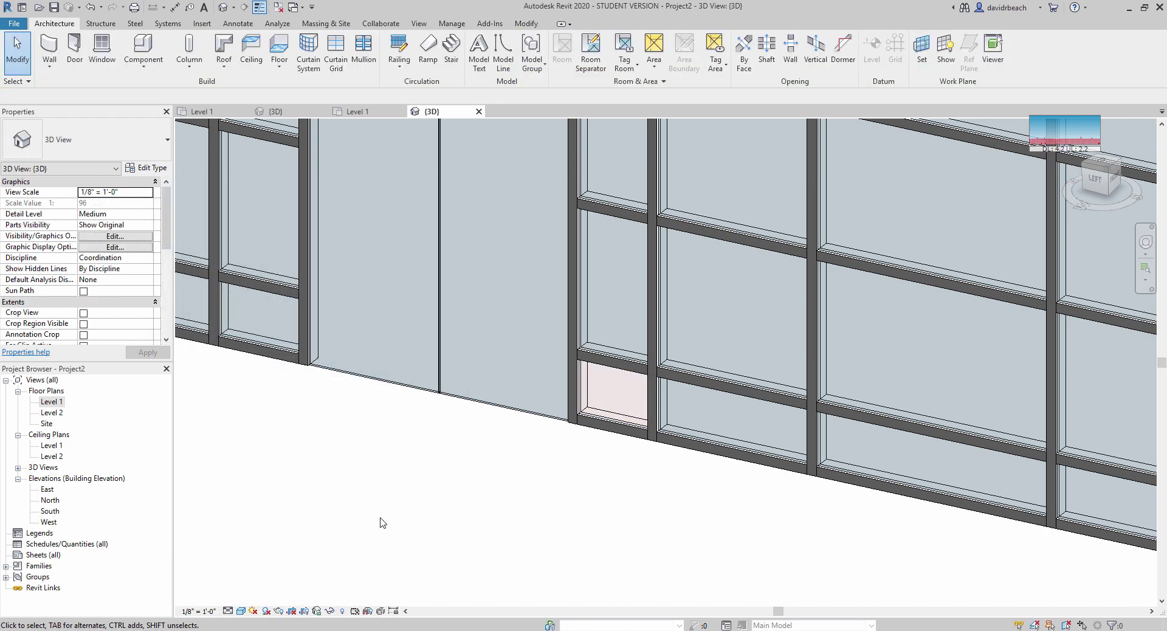
pyautogui.keyDown('shift'); pyautogui.moveTo(378, 521); pyautogui.dragTo(709, 538, button='middle'); pyautogui.keyUp('shift')
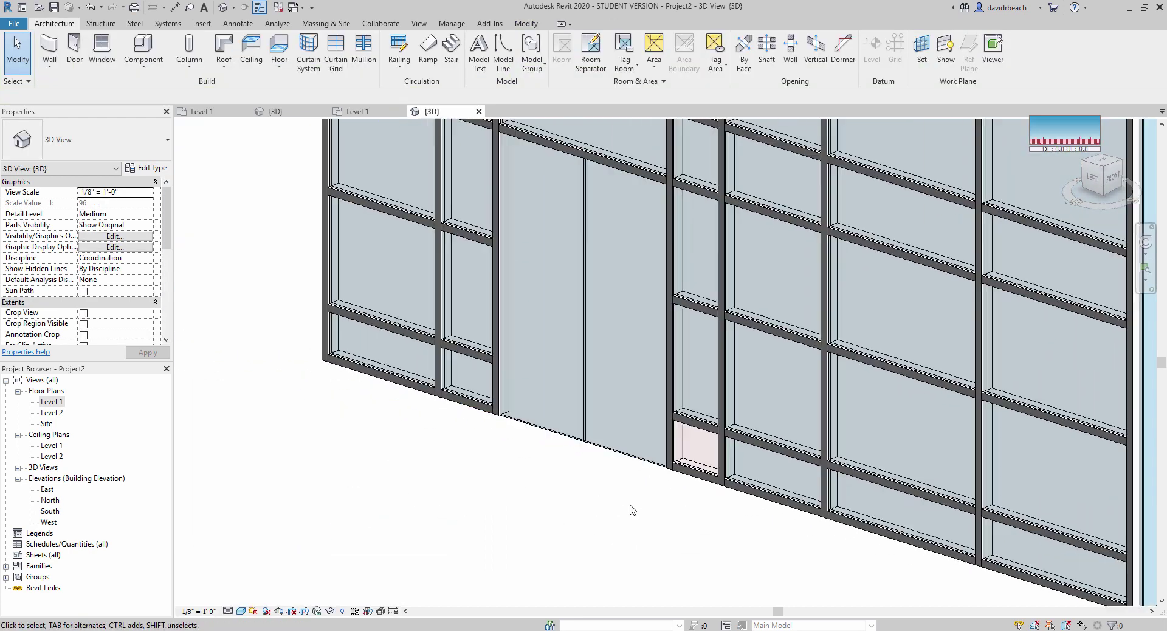
pyautogui.press('Tab')
pyautogui.click(925, 491)
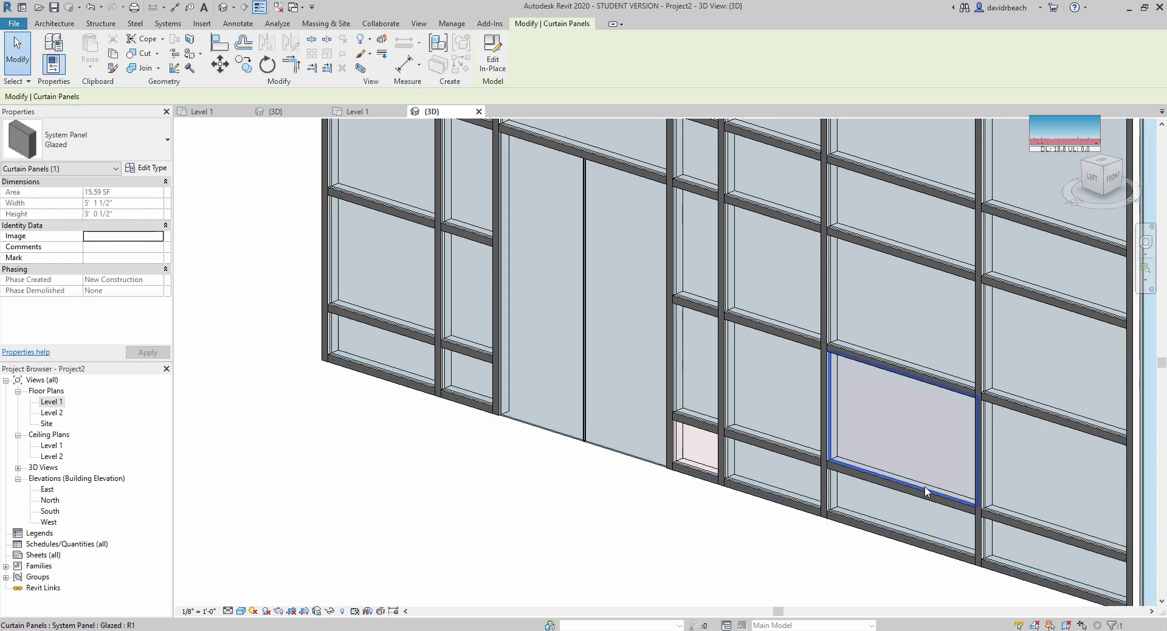
pyautogui.click(123, 154)
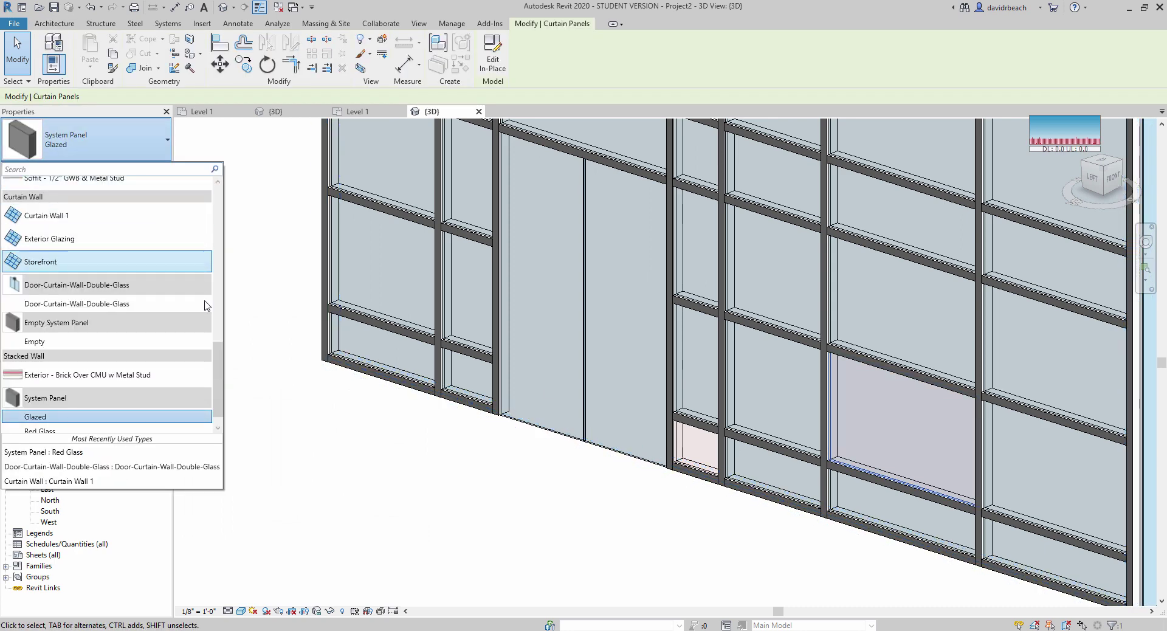
pyautogui.click(257, 321)
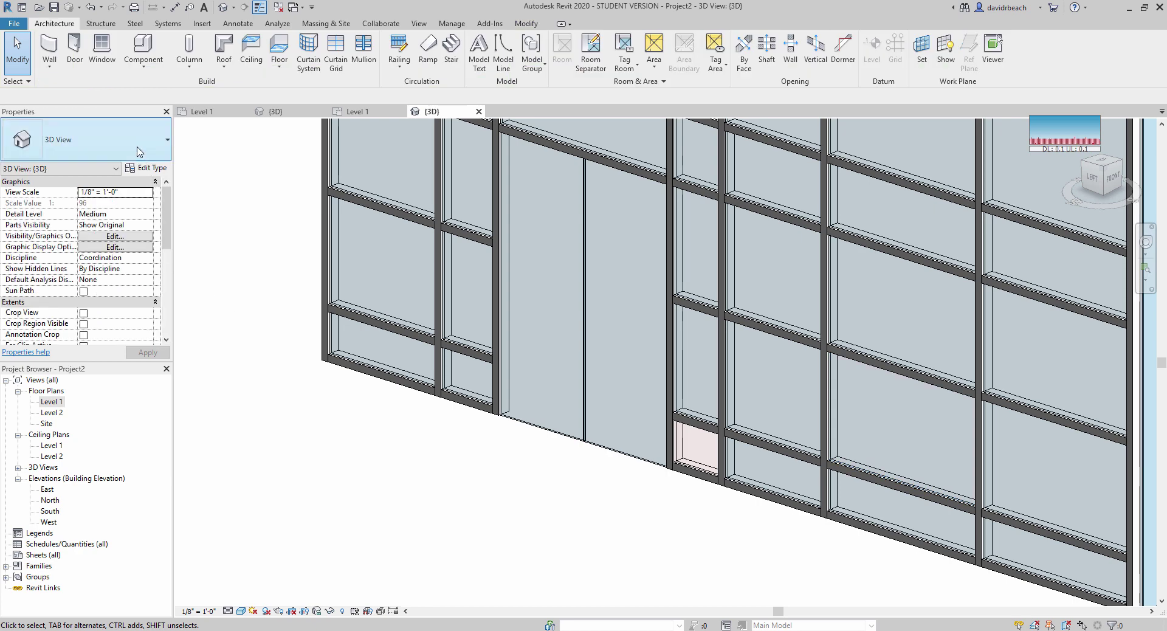
# Change the small glazed panel near the wall's bottom to System Panel: Red Glass.
pyautogui.click(762, 487)
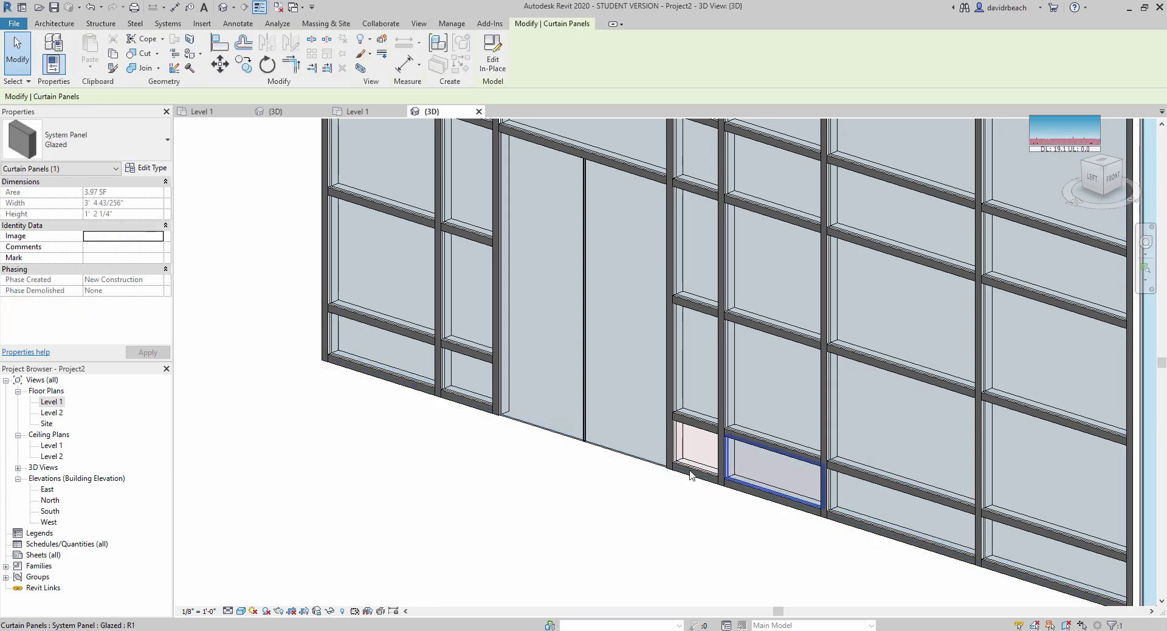
pyautogui.click(116, 146)
pyautogui.scroll(-1, 152, 275)
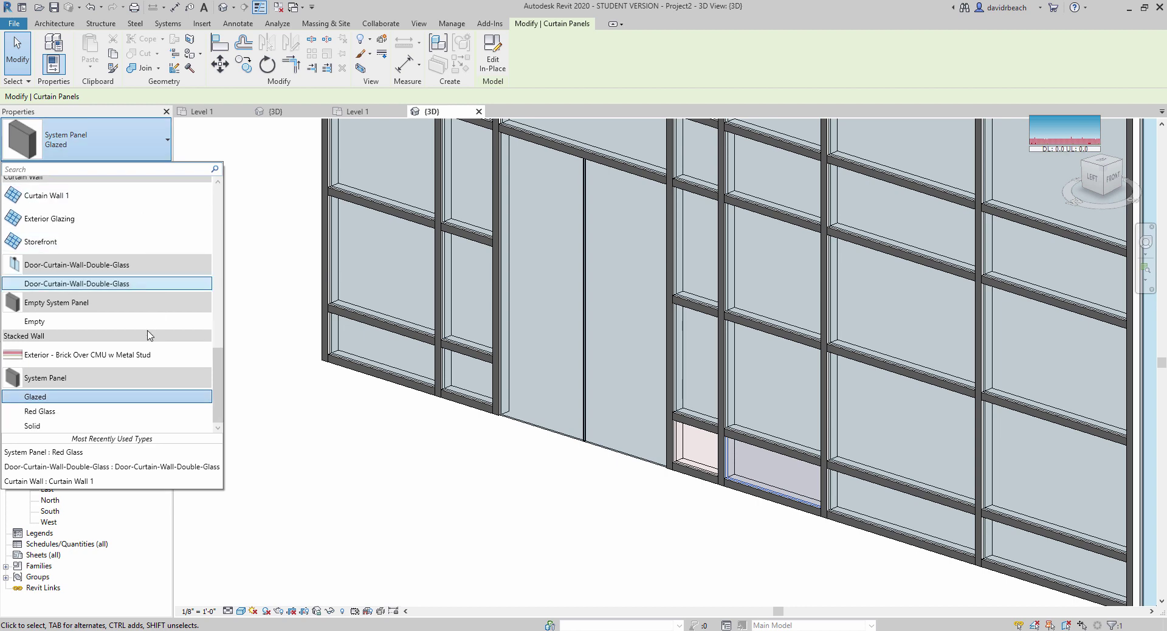
pyautogui.click(40, 411)
pyautogui.click(318, 386)
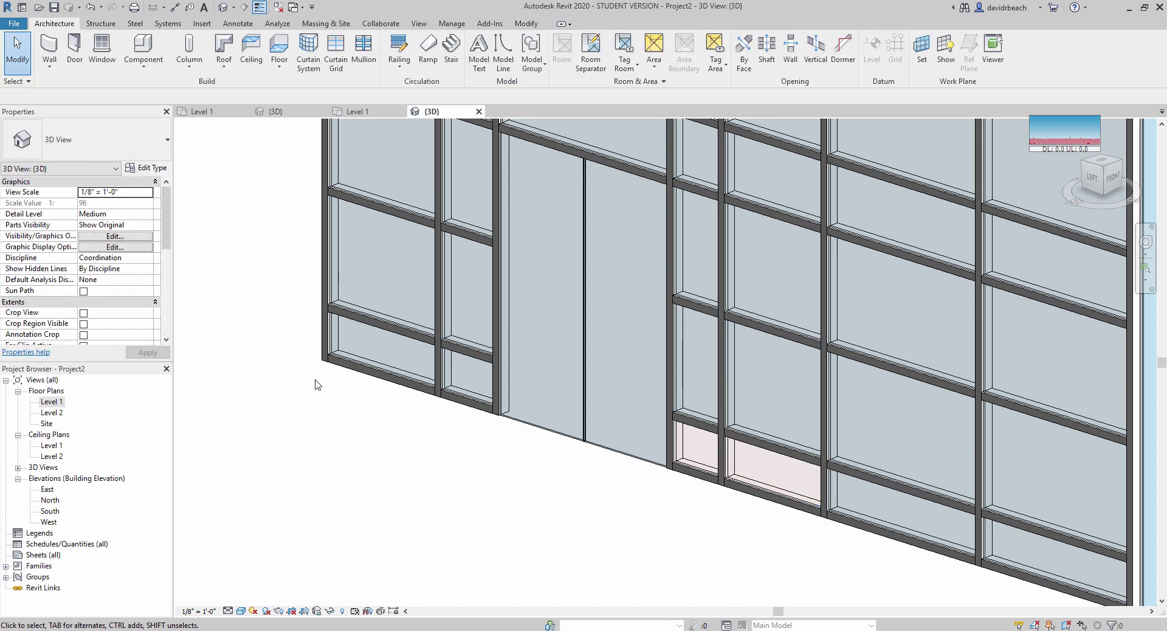
pyautogui.keyDown('shift'); pyautogui.moveTo(318, 386); pyautogui.dragTo(327, 472, button='middle'); pyautogui.keyUp('shift')
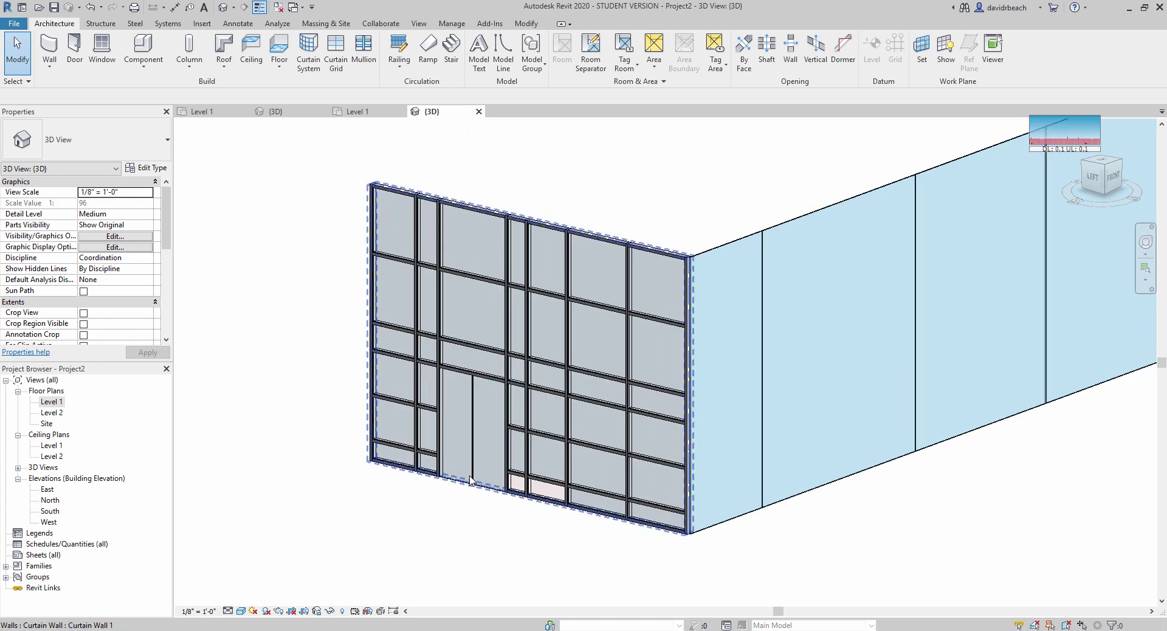
pyautogui.scroll(-2, 490, 542)
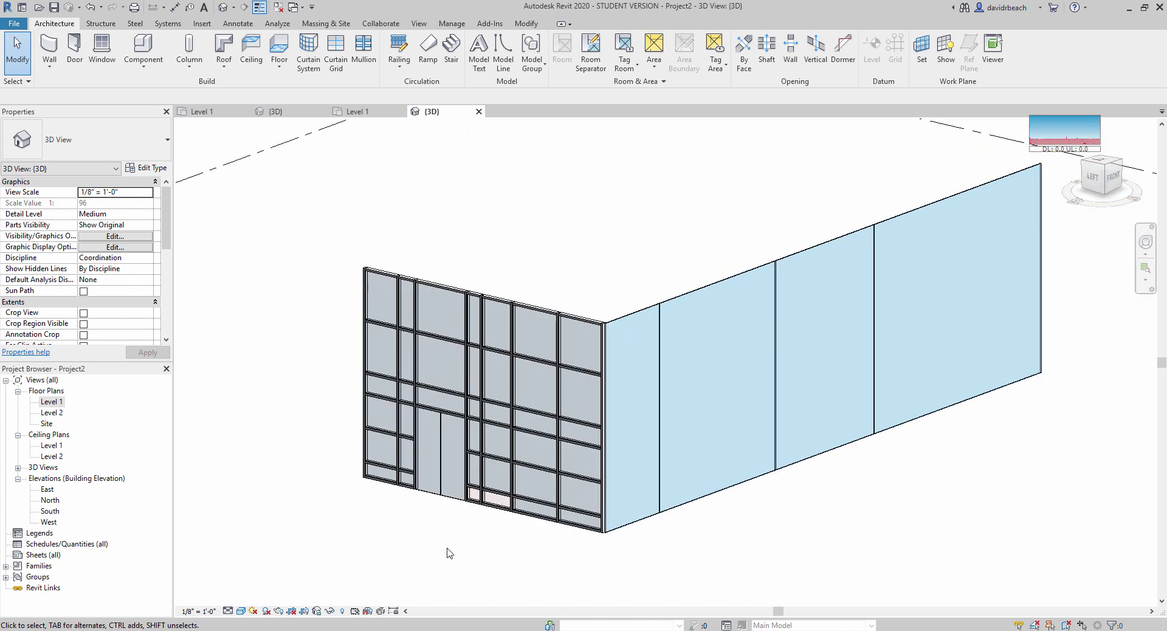